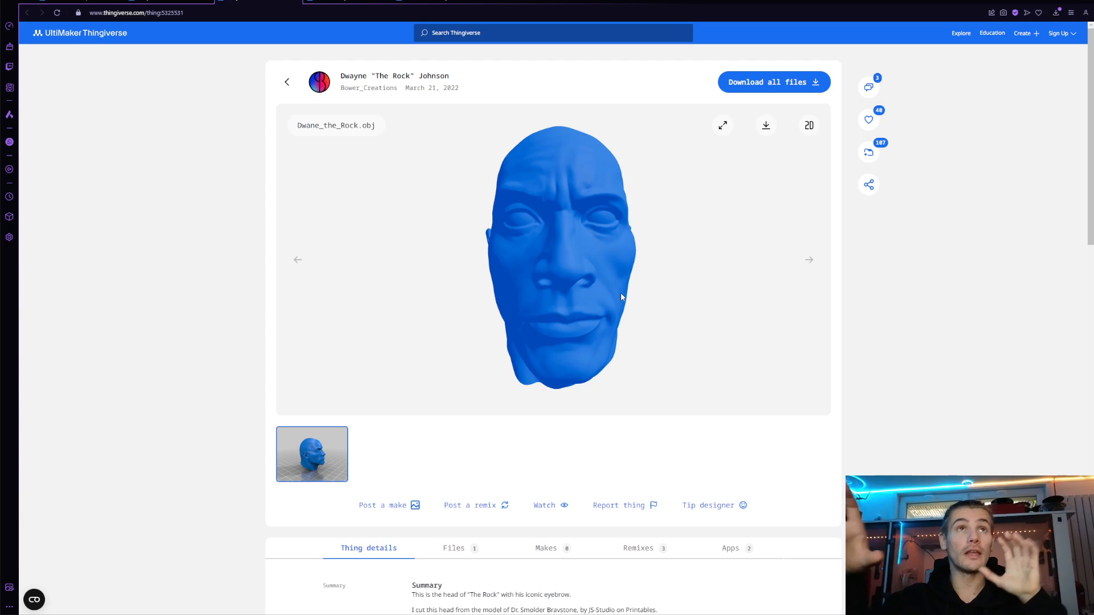
Step: Examine the Dwayne "The Rock" Johnson head, Pickle Rick and The Pickle Rock model pages on Thingiverse
mouse_move(630, 282)
mouse_down()
mouse_move(575, 290)
mouse_move(598, 283)
mouse_move(694, 309)
mouse_move(610, 276)
mouse_up()
key(ctrl+Tab)
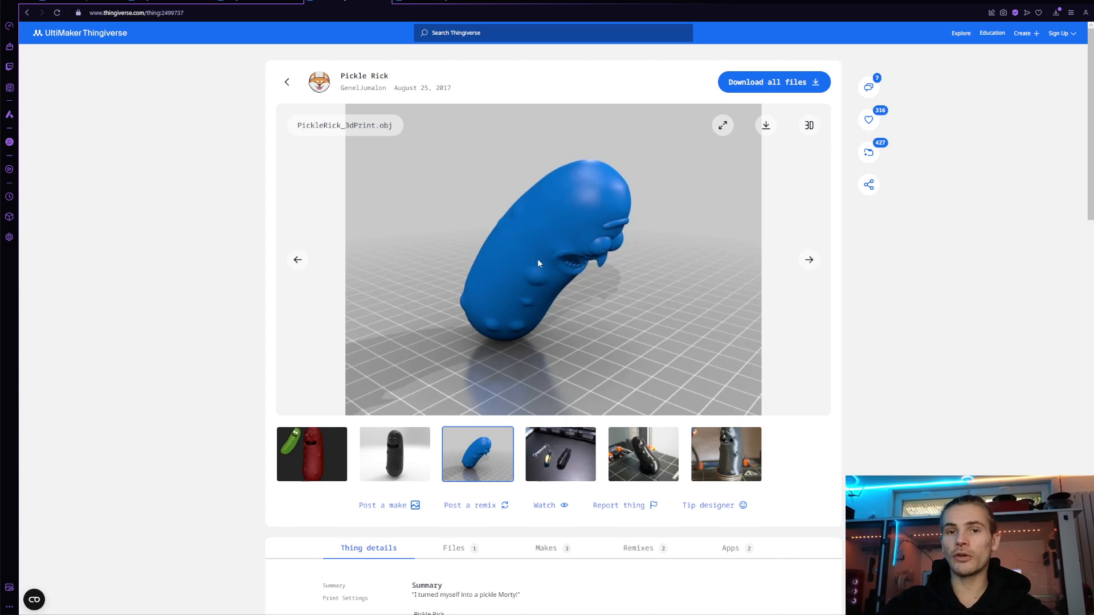
key(ctrl+Tab)
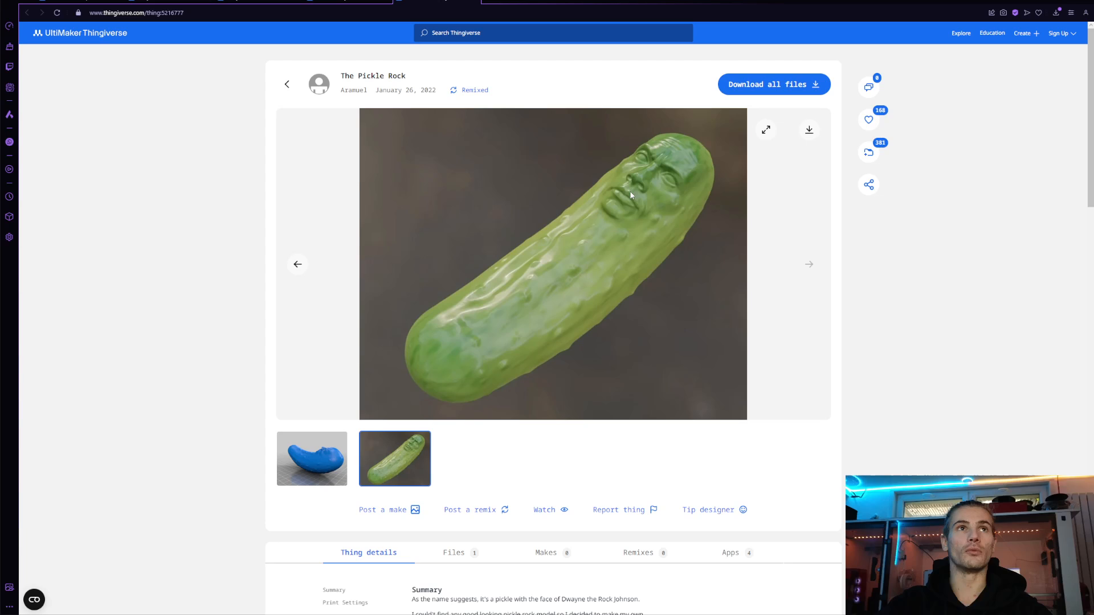
click(344, 2)
click(249, 1)
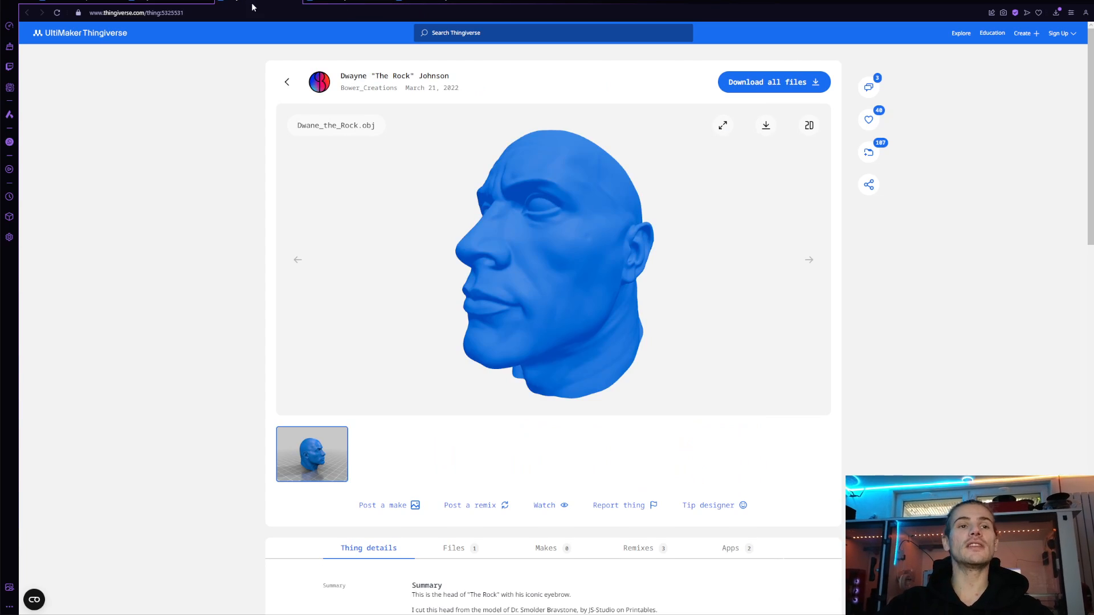
Step: Switch to Blender and delete the default camera, cube and light from the scene
mouse_move(343, 614)
click(374, 589)
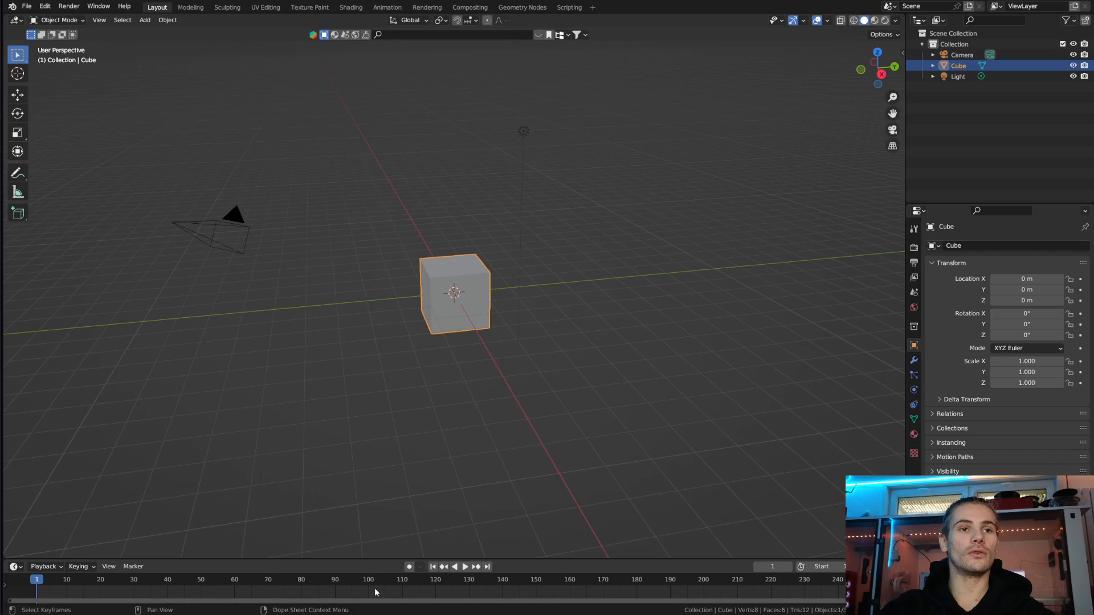
click(388, 241)
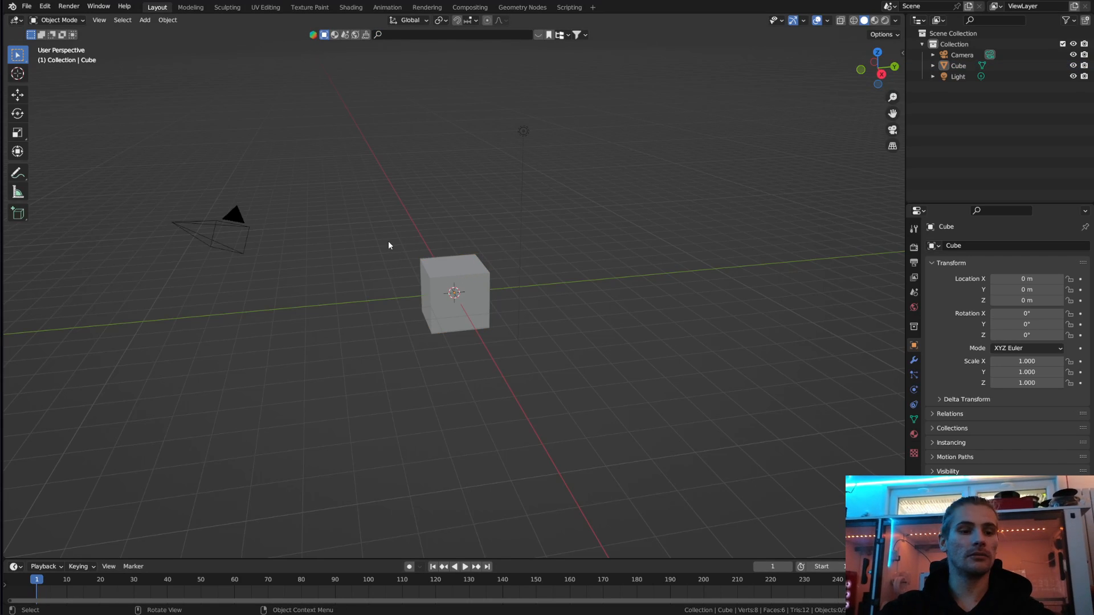
key(a)
key(Delete)
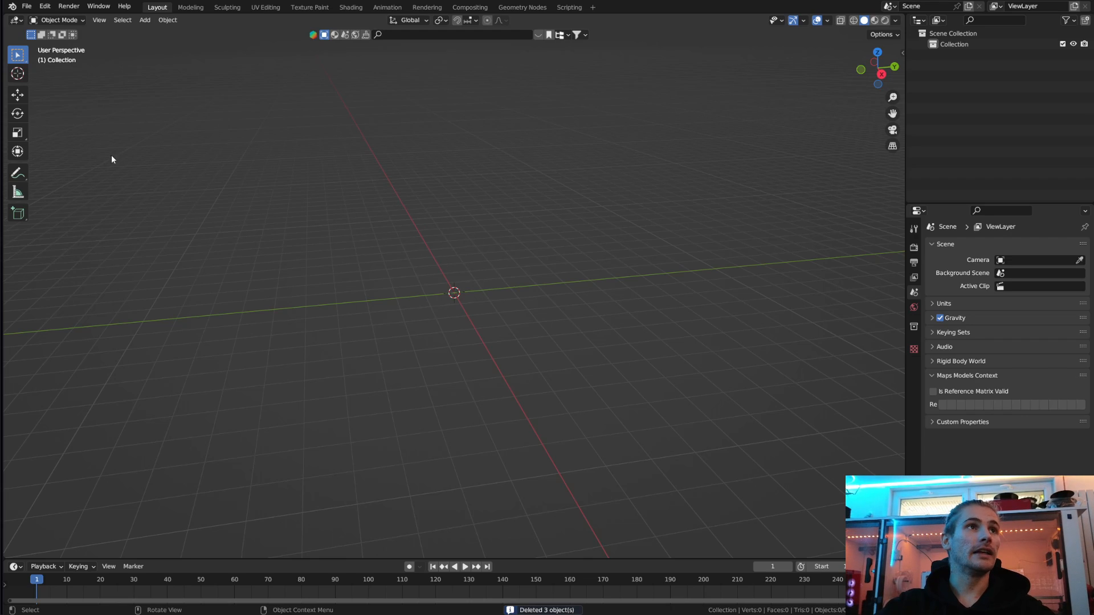
Step: Import the PickleRick_3dPrint OBJ model into the empty scene
click(26, 6)
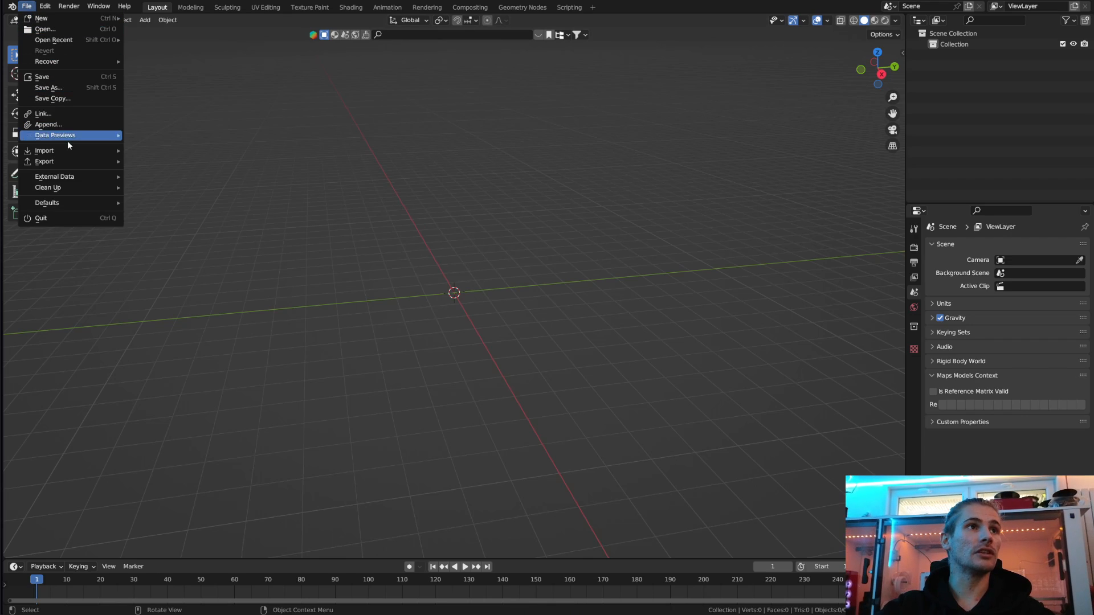
mouse_move(64, 153)
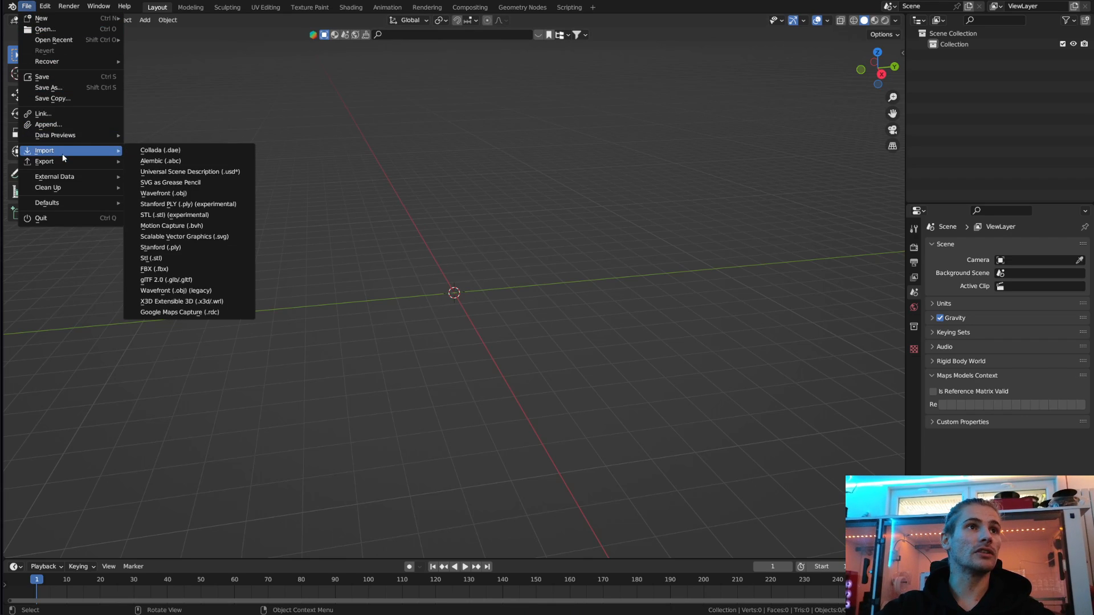
click(187, 205)
drag(535, 146, 0, 193)
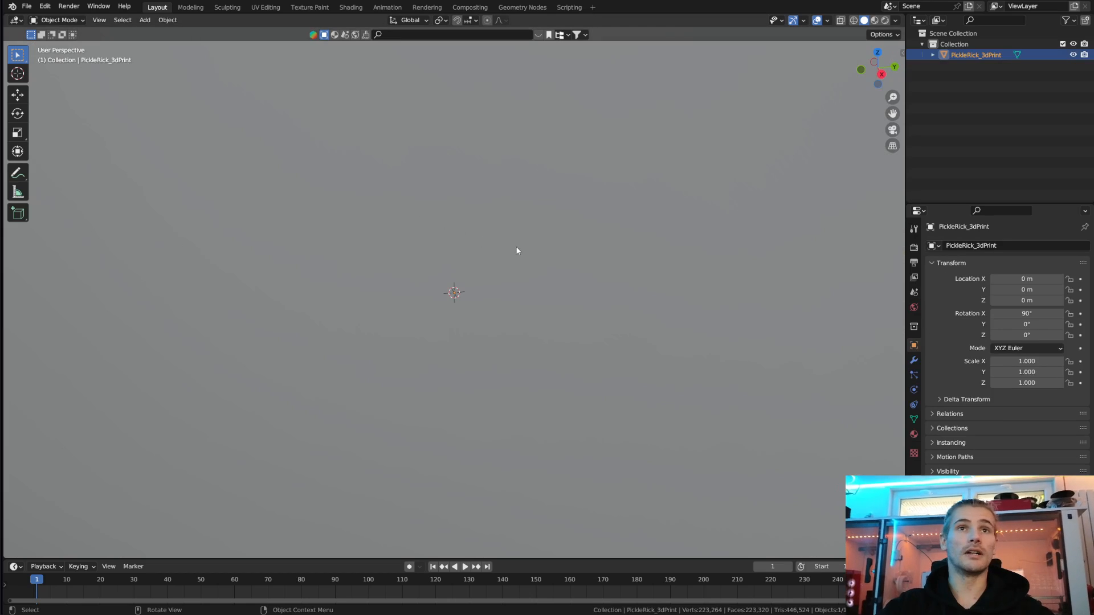
Step: Rotate the pickle upright in the right orthographic view, to an X rotation of about 46°
scroll(497, 285, down, 10)
middle_drag(483, 290, 465, 264)
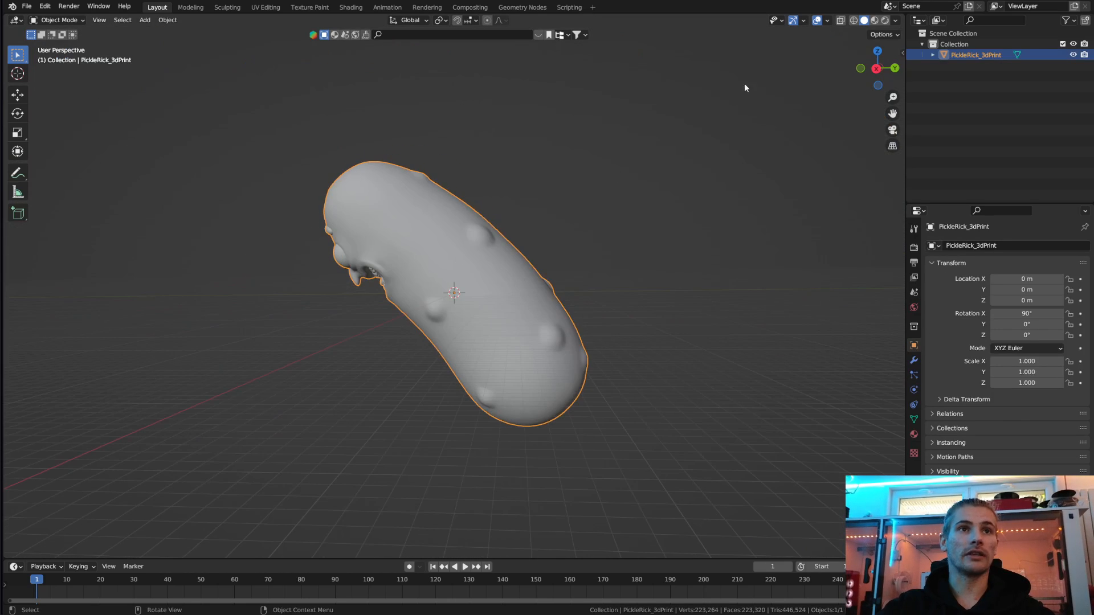
click(876, 69)
key(r)
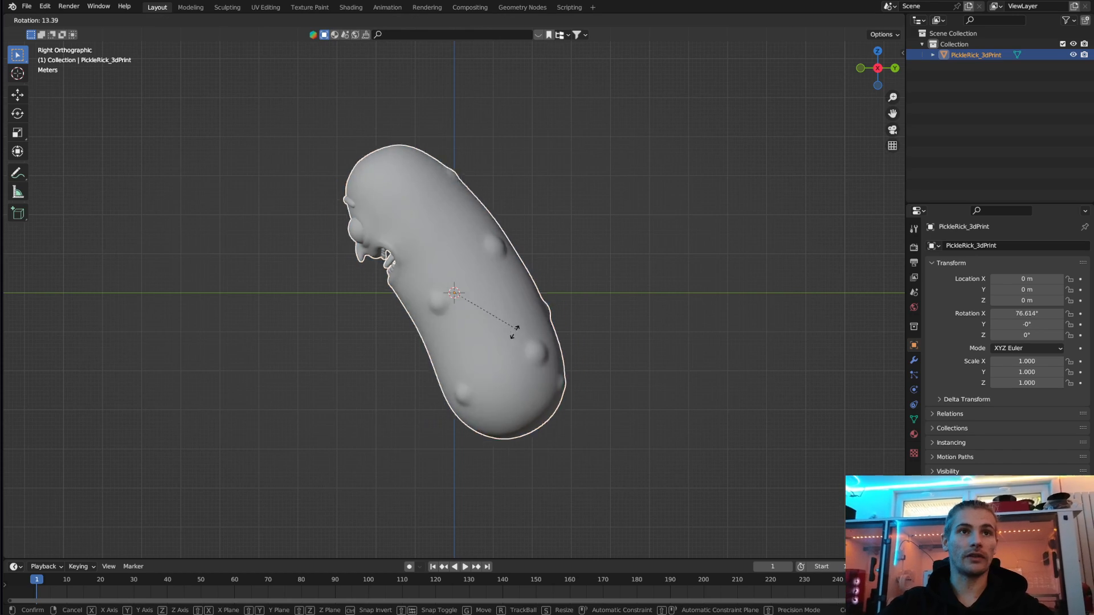
click(616, 283)
Step: Import the Dwane_the_Rock OBJ head model alongside the pickle
click(861, 68)
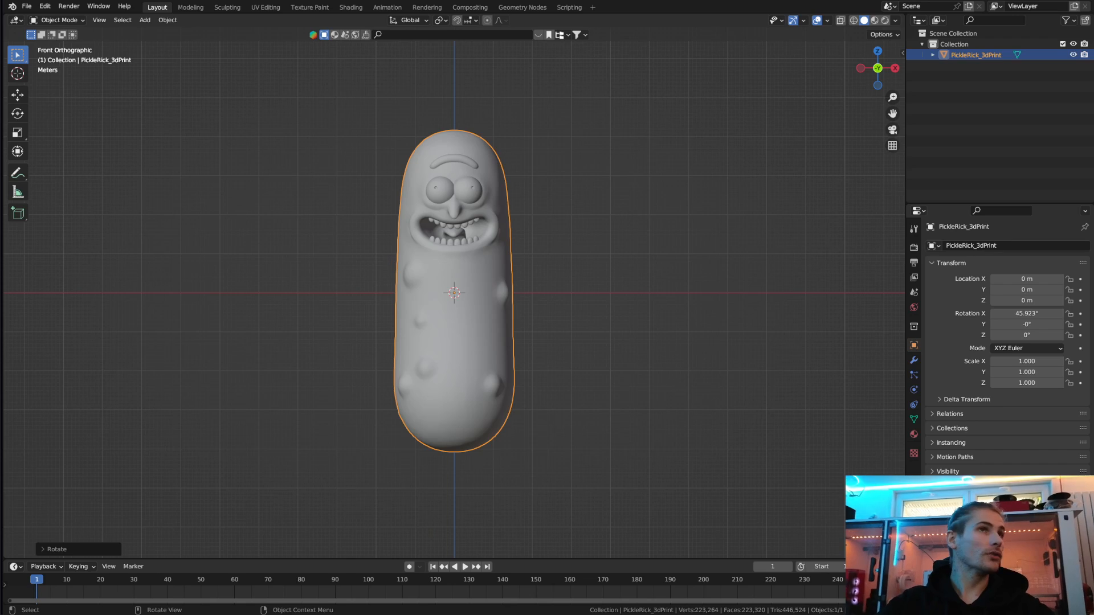
click(27, 7)
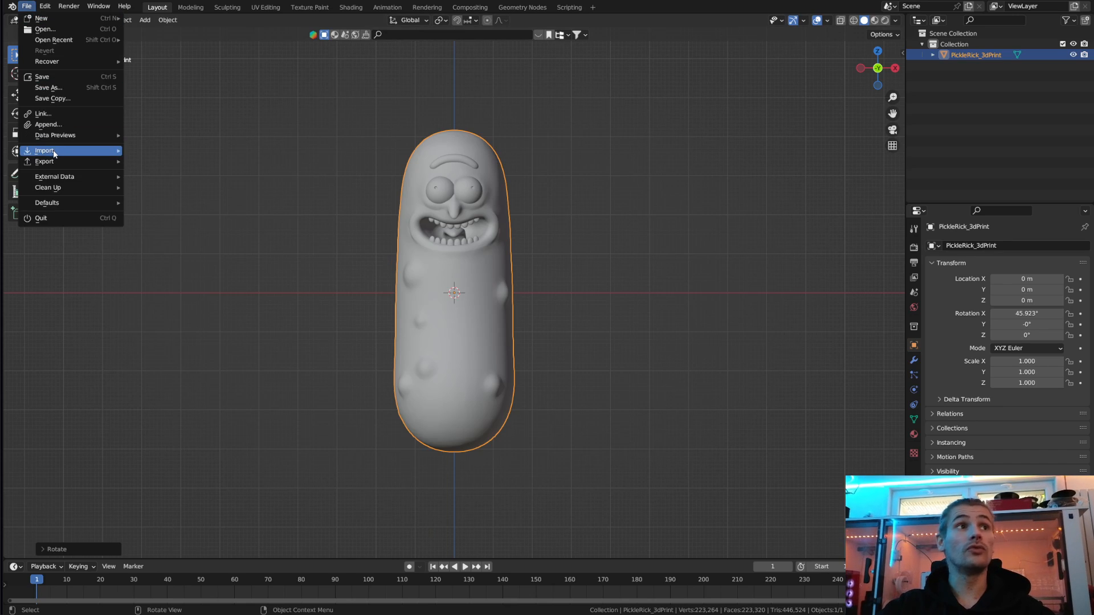
mouse_move(57, 151)
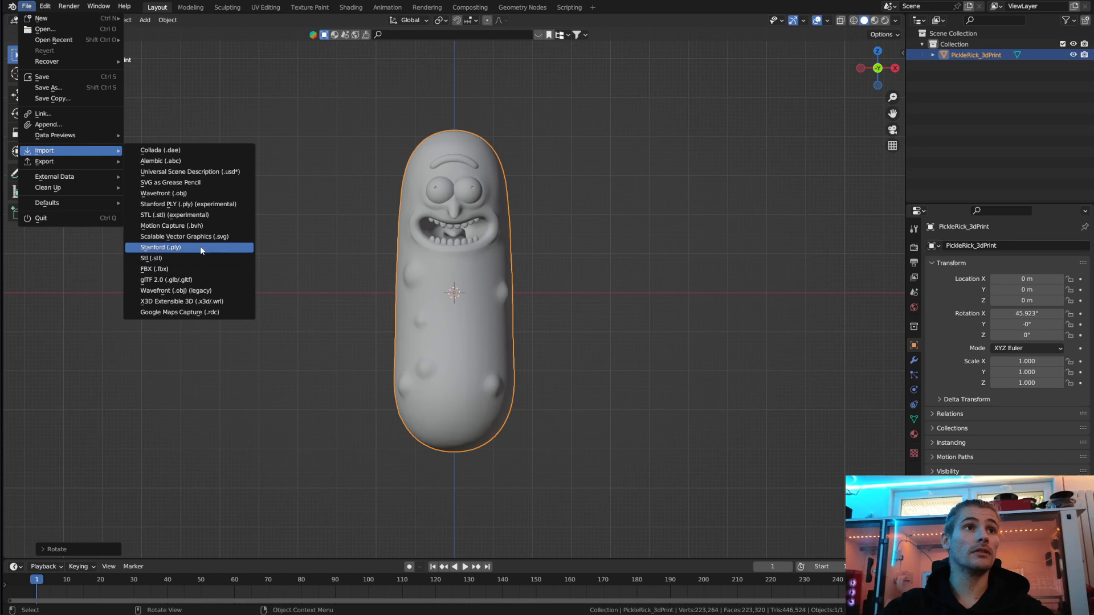
click(203, 193)
key(Escape)
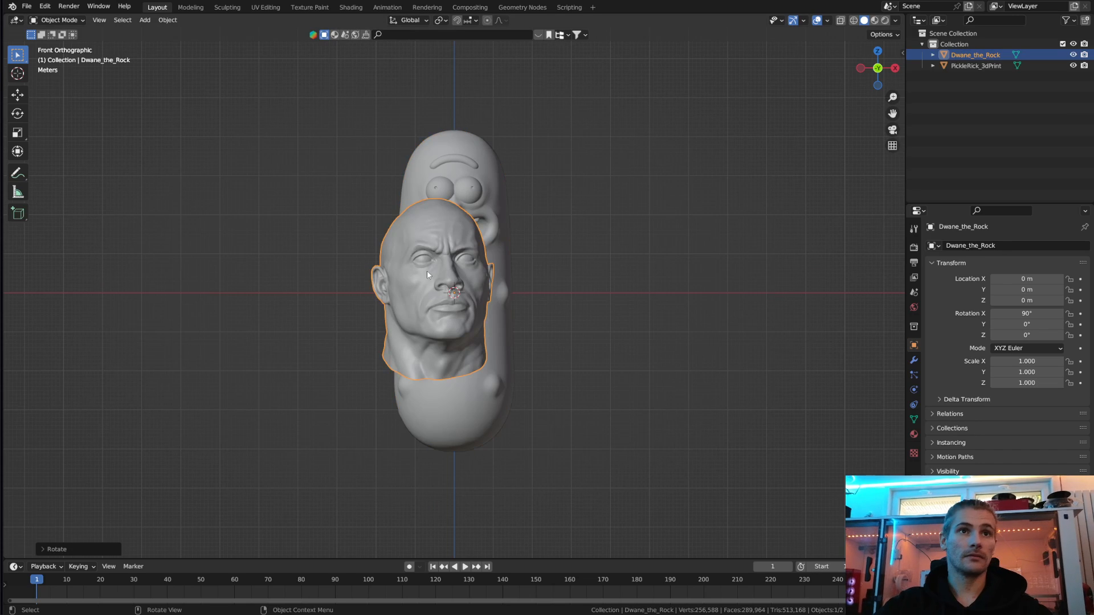
Step: Set the imported head's origin to its geometry
scroll(585, 200, up, 3)
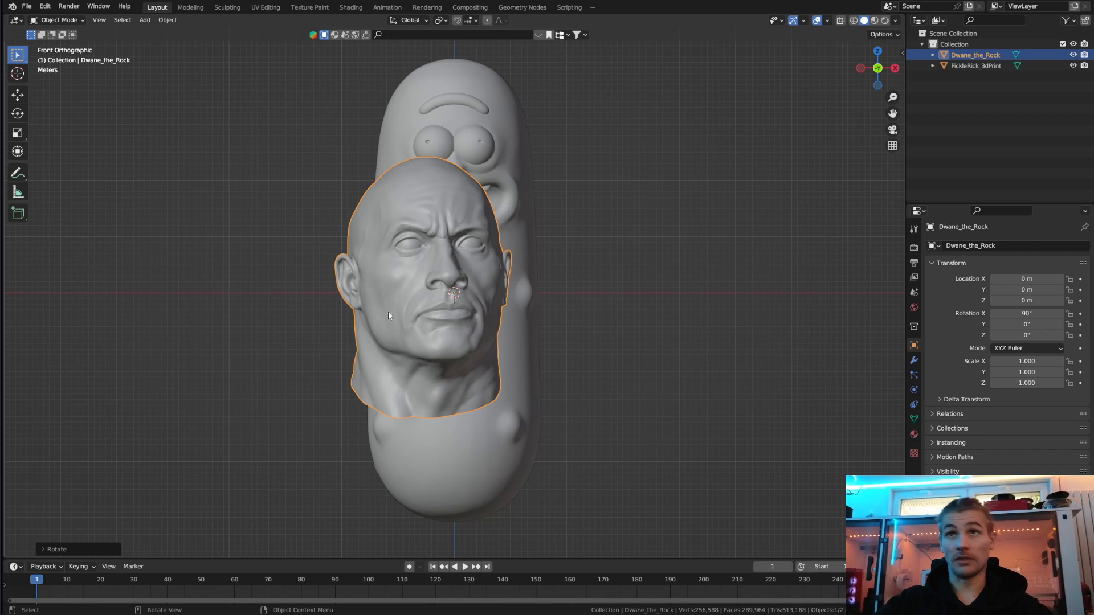
middle_drag(712, 251, 464, 299)
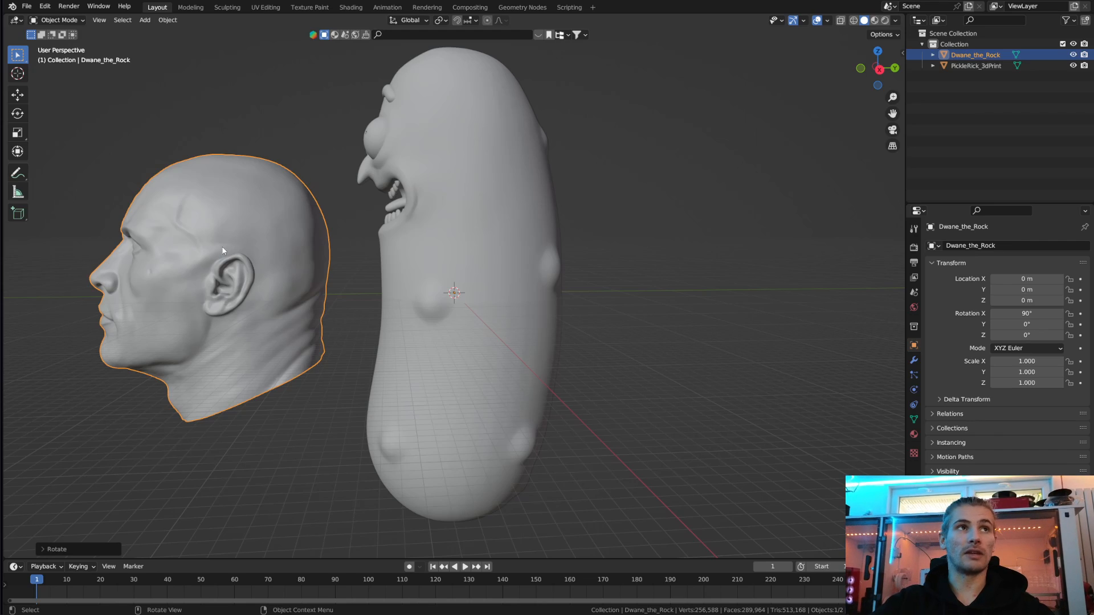
click(170, 23)
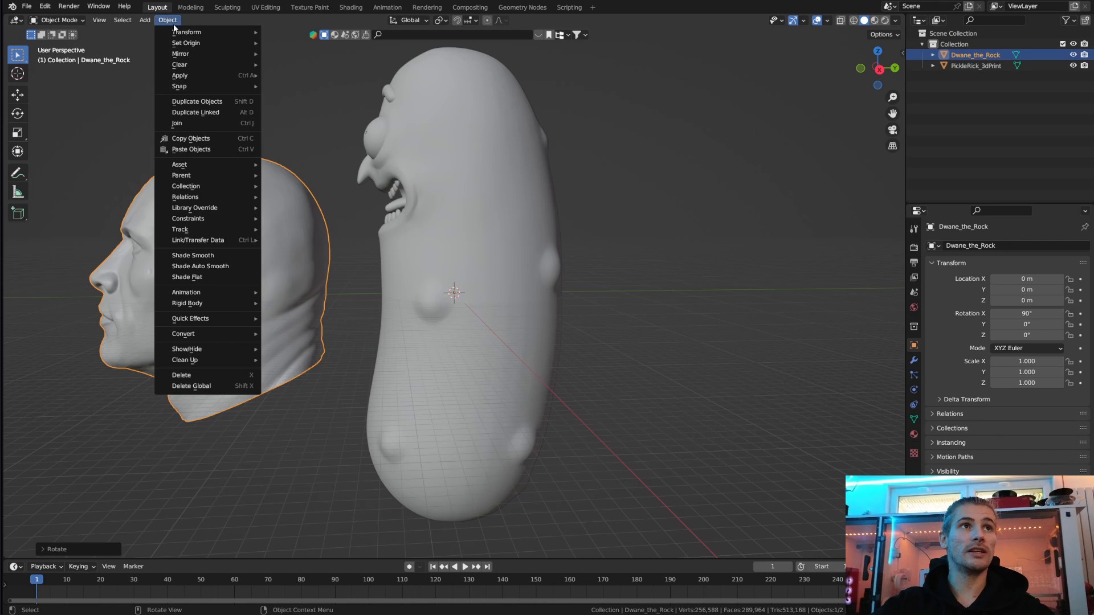
mouse_move(236, 45)
click(292, 54)
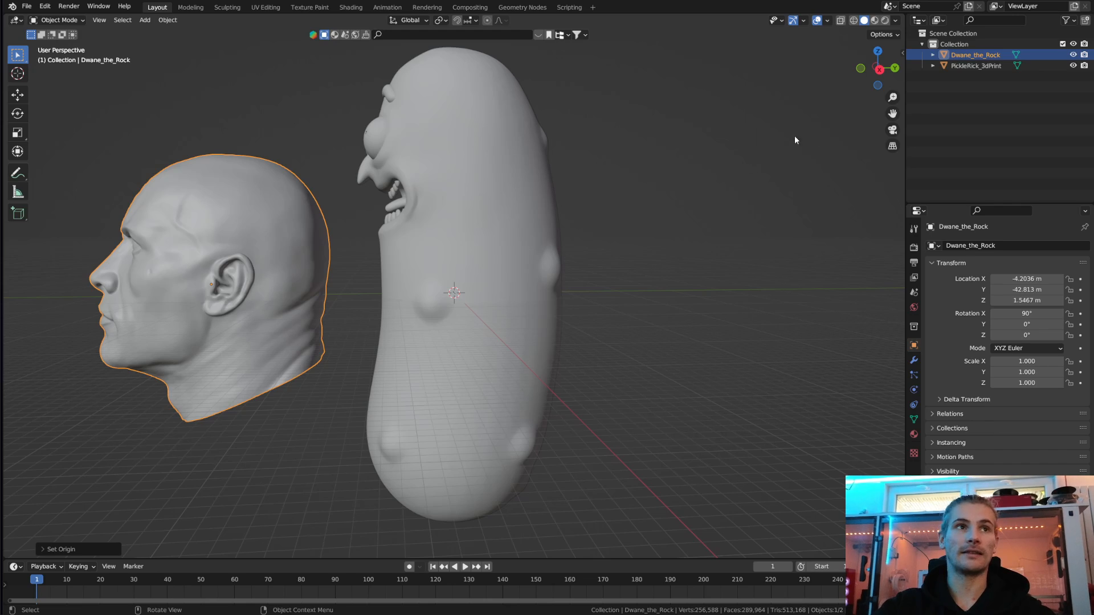
Step: Rotate the head to about -11.6° around global Z and move it over the pickle's upper end, to about X -0.28 m, Z 24.1 m
click(861, 68)
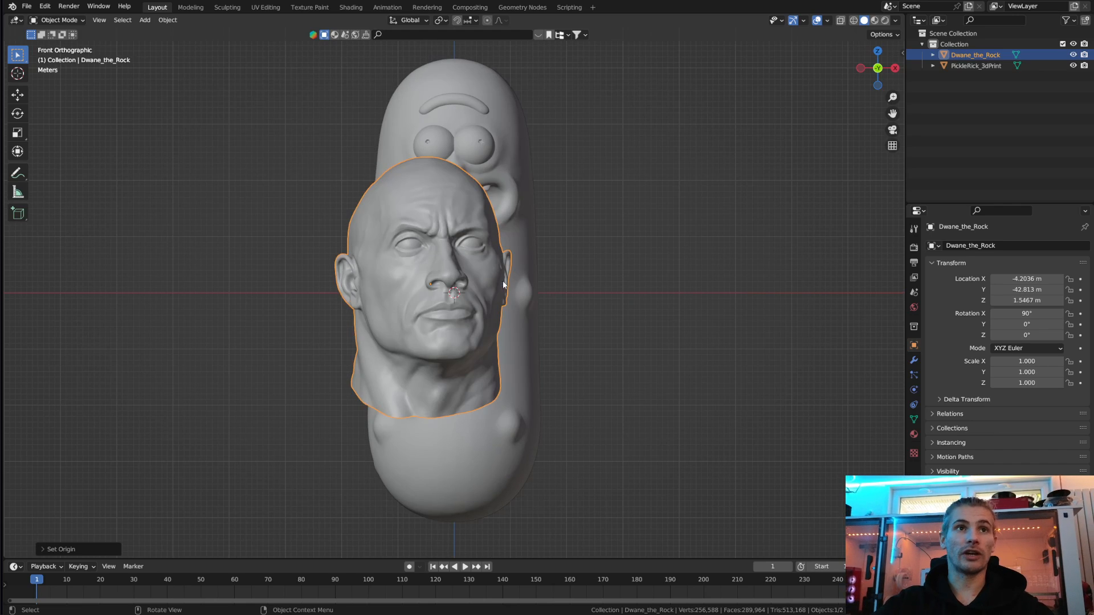
key(r)
key(z)
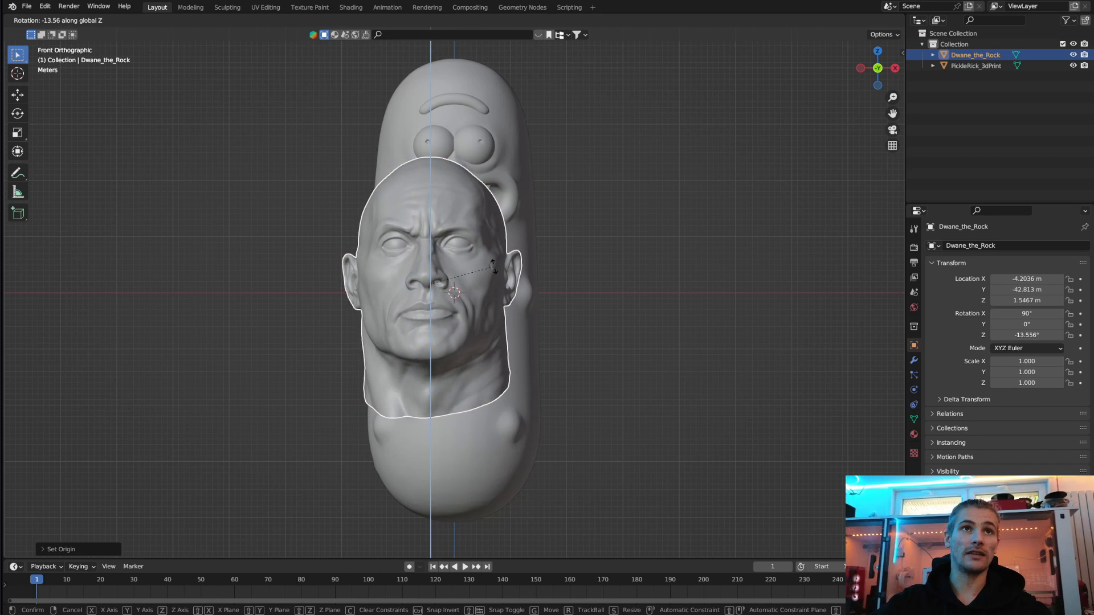
click(494, 271)
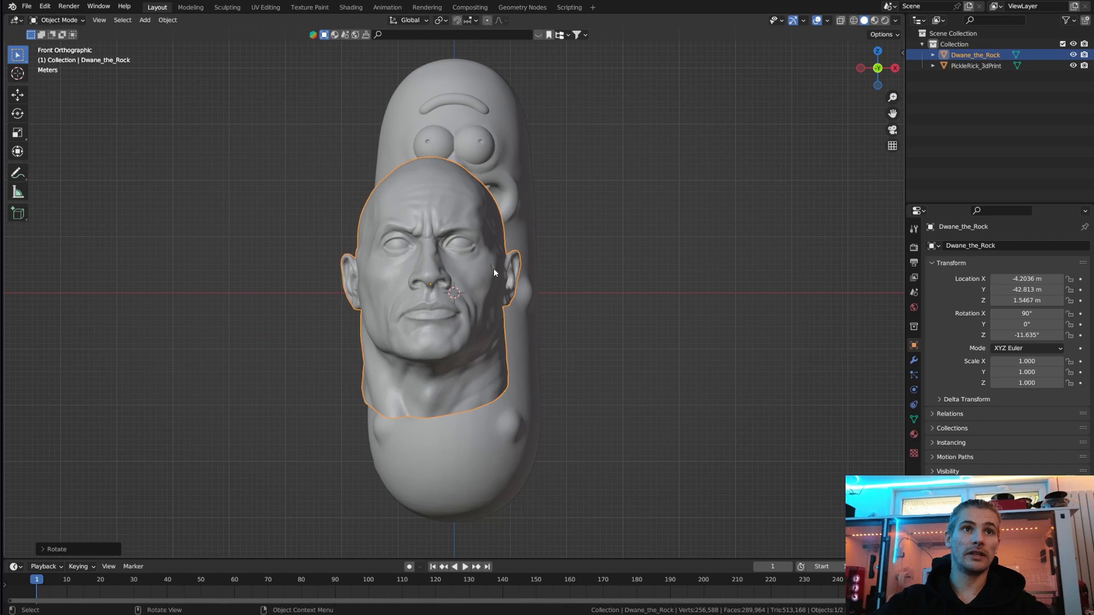
key(g)
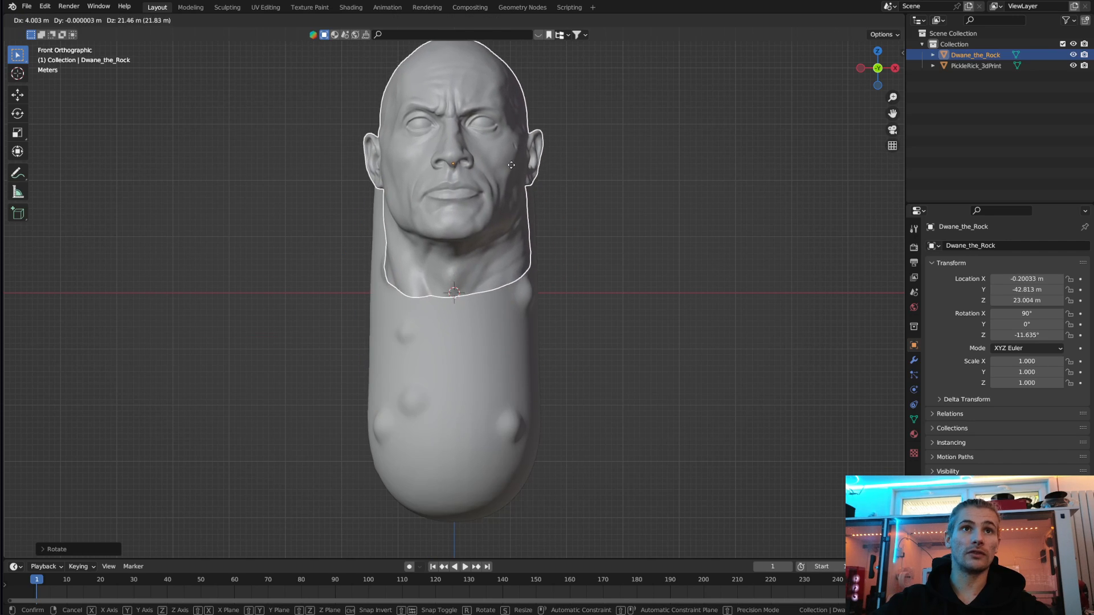
click(512, 158)
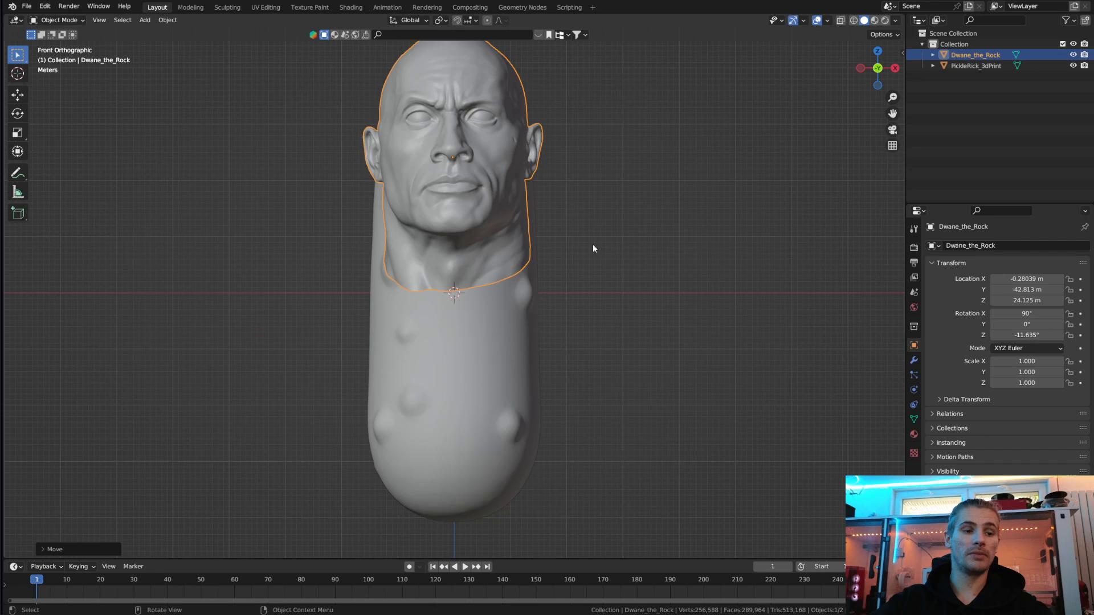
Step: Compare the head with the pickle from the side and front, and display both models in wireframe shading
shift+middle_drag(593, 244, 623, 343)
scroll(624, 344, up, 3)
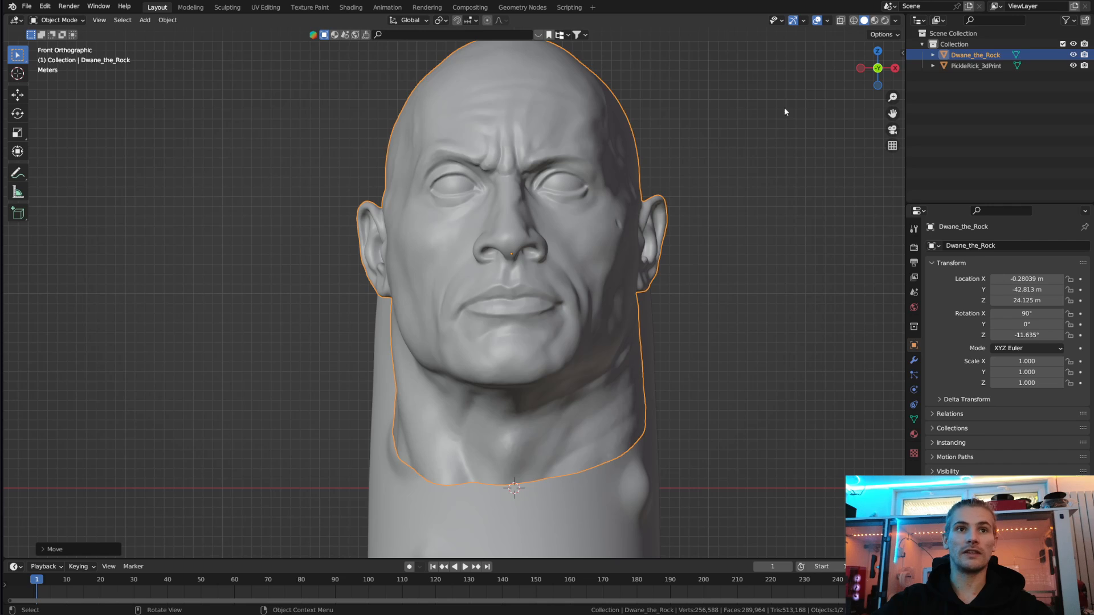
click(893, 69)
scroll(447, 282, up, 3)
scroll(447, 281, down, 4)
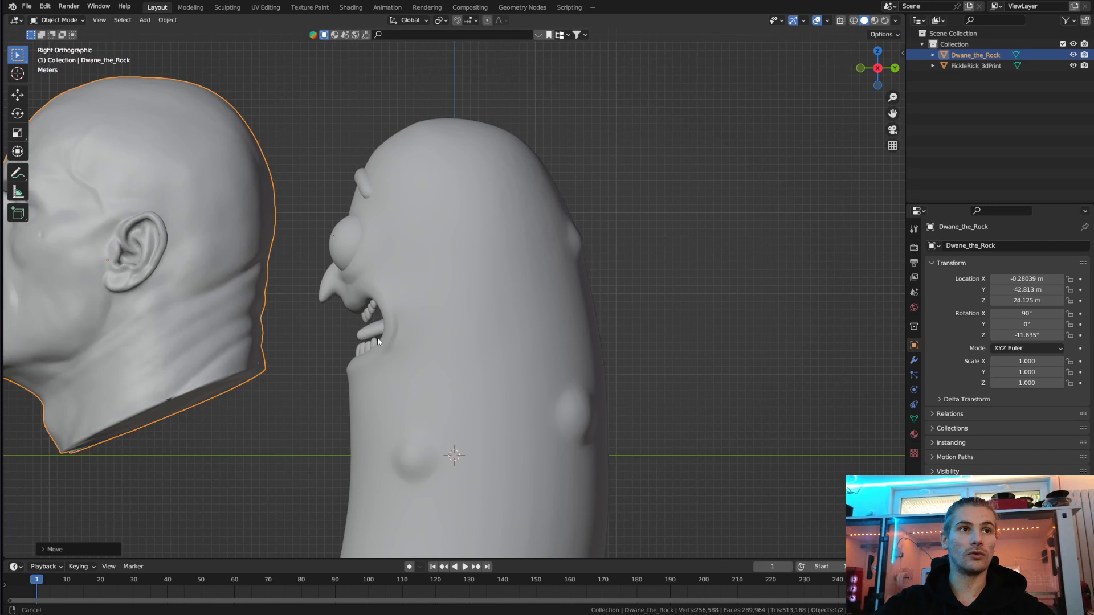
shift+middle_drag(343, 359, 515, 313)
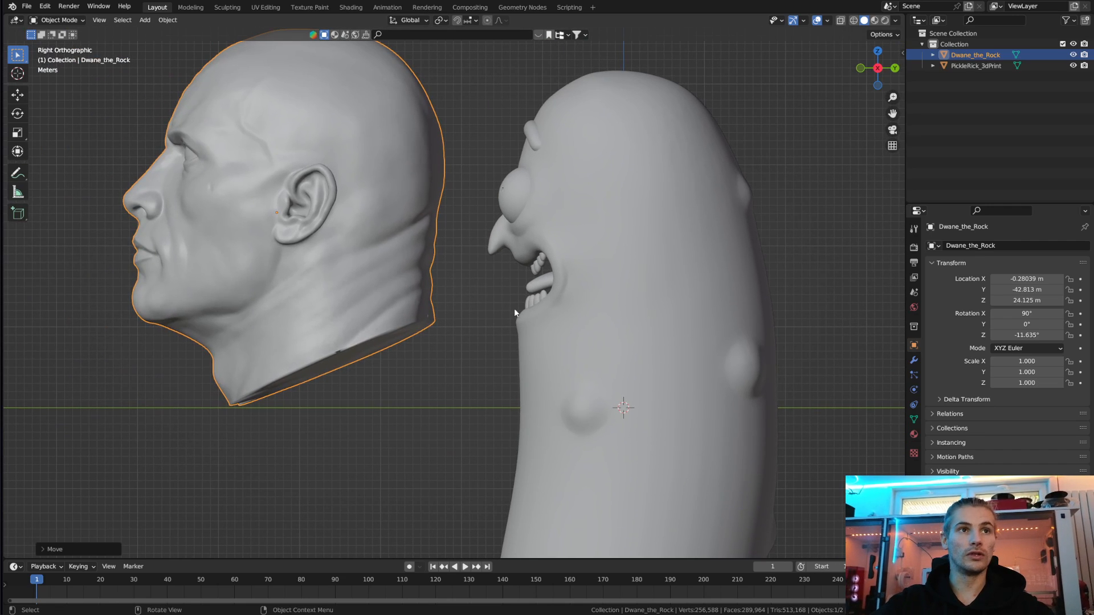
click(861, 69)
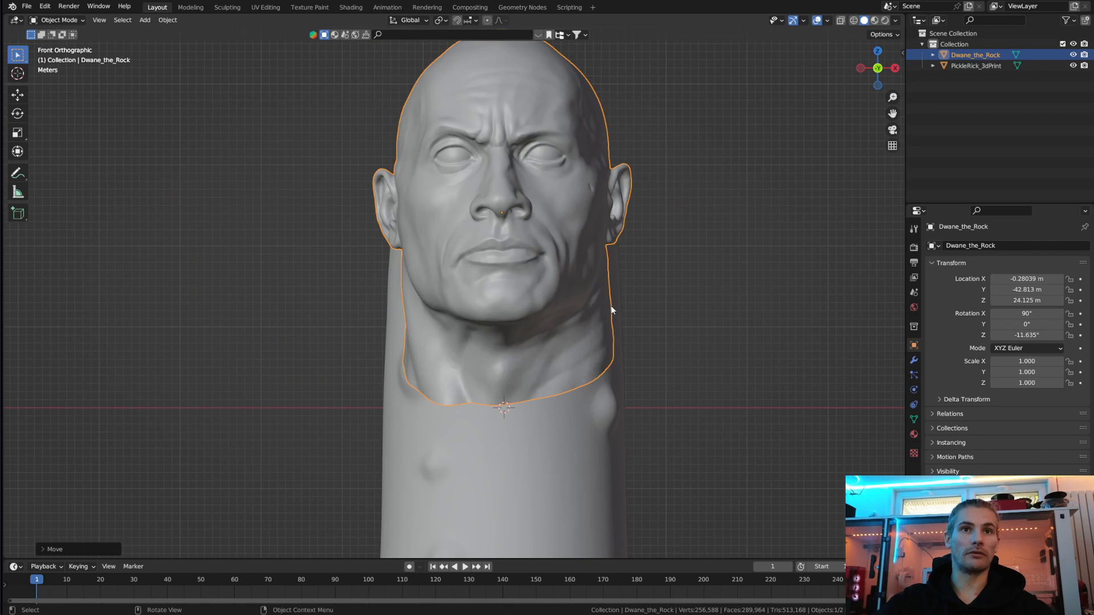
click(853, 21)
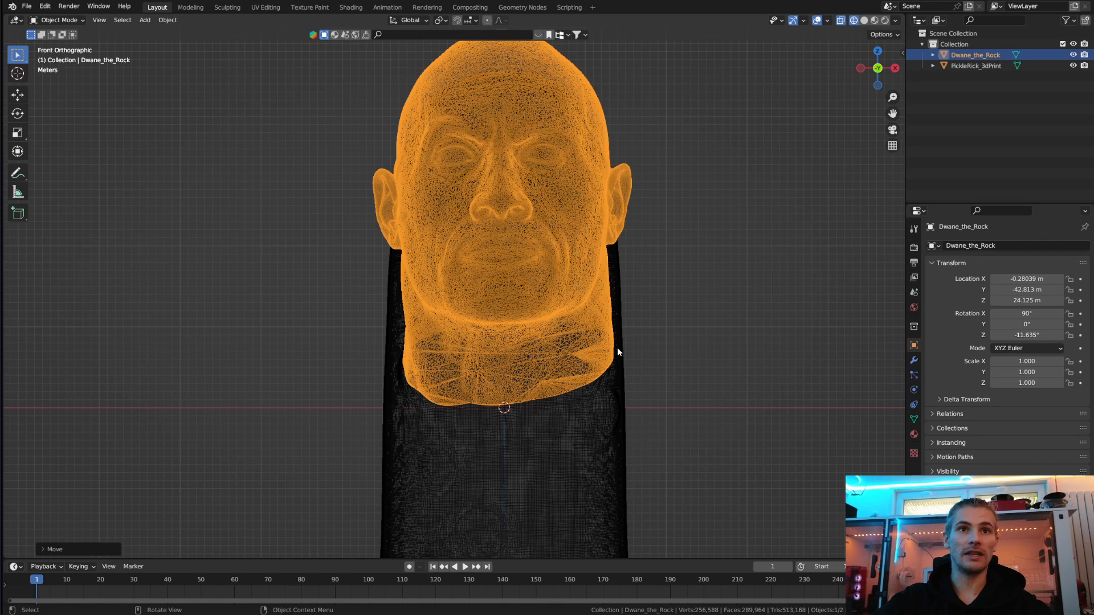
Step: Scale the head to about 1.07 to match the pickle's width and reposition it at about X -0.89 m, Z 28.7 m
key(s)
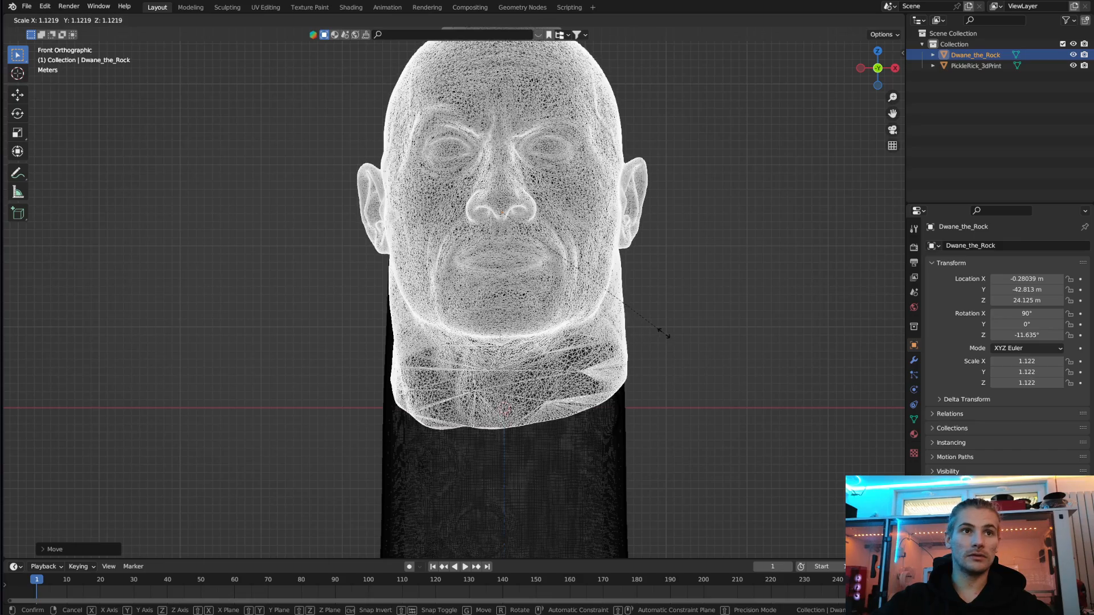
click(656, 342)
key(g)
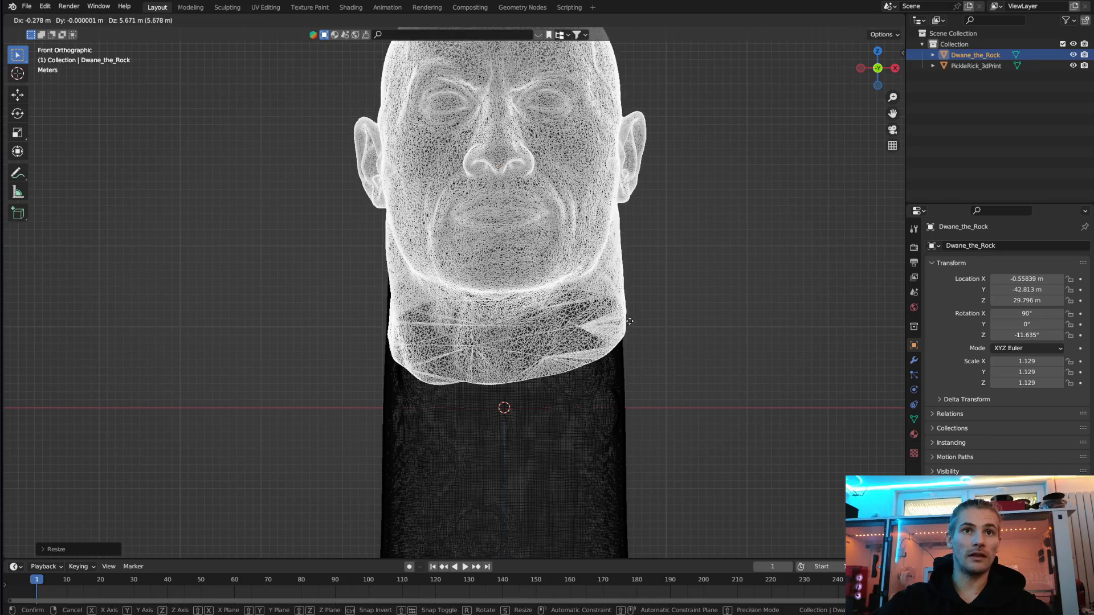
click(638, 337)
key(s)
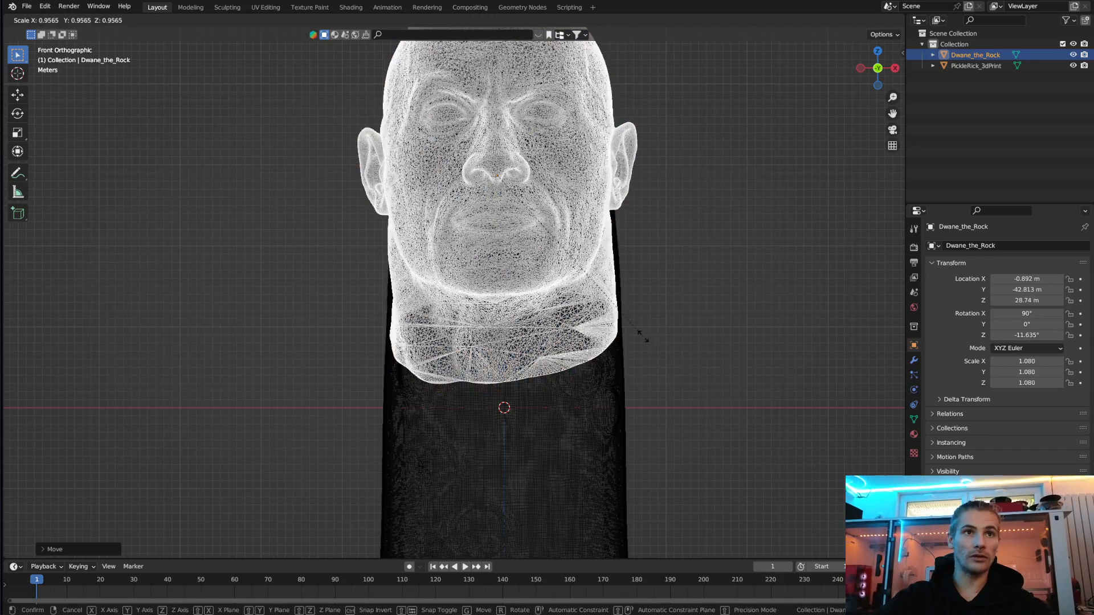
click(643, 335)
Step: Move the head along the global Y axis into the pickle's upper end, to about Y -3.9 m
click(893, 67)
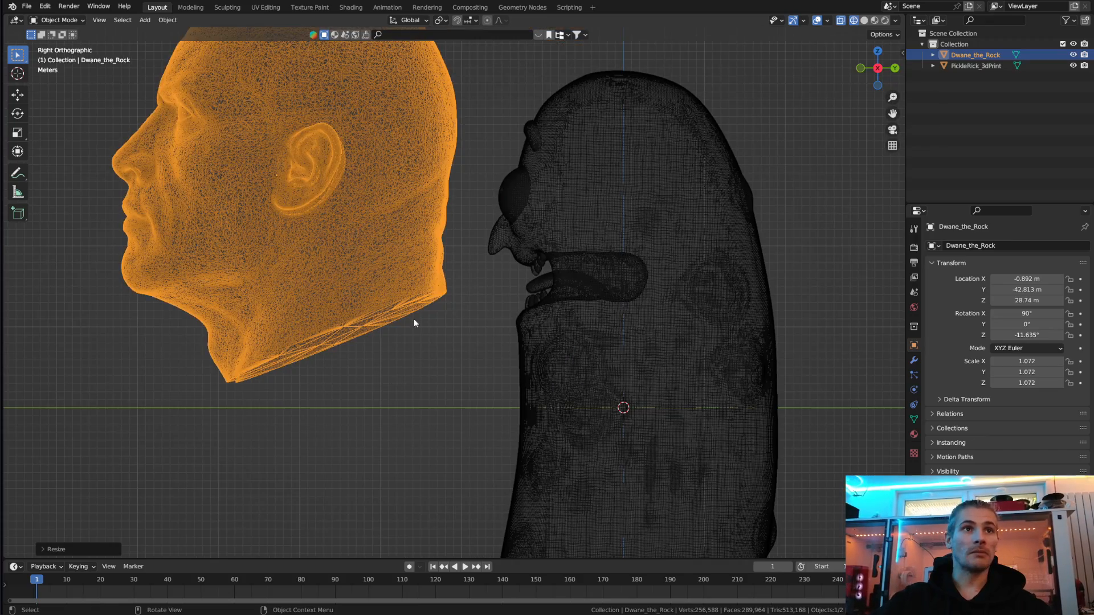
key(g)
key(y)
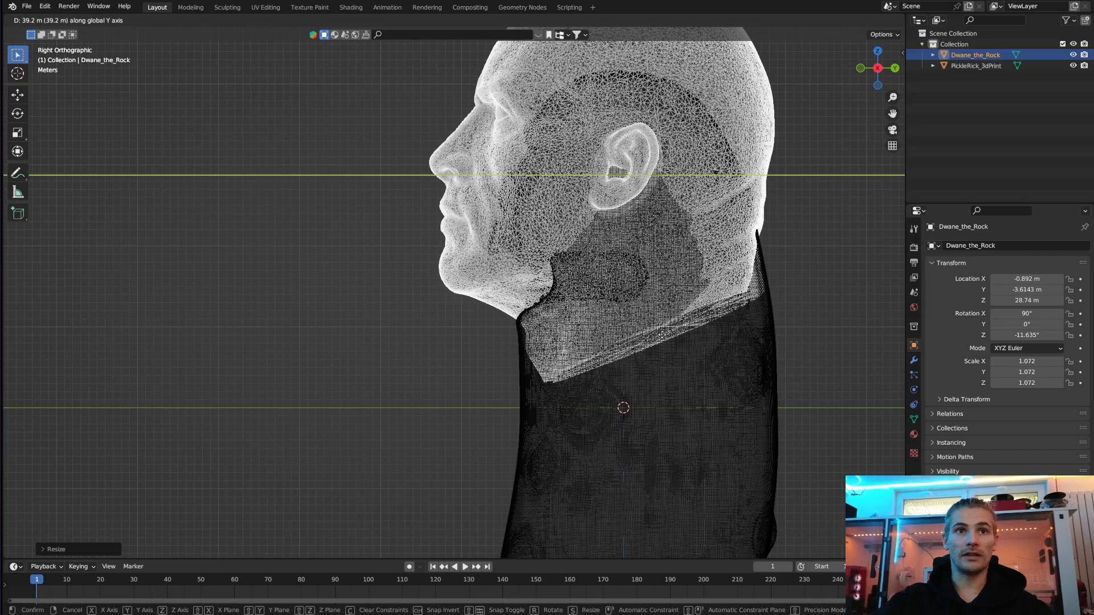
click(661, 340)
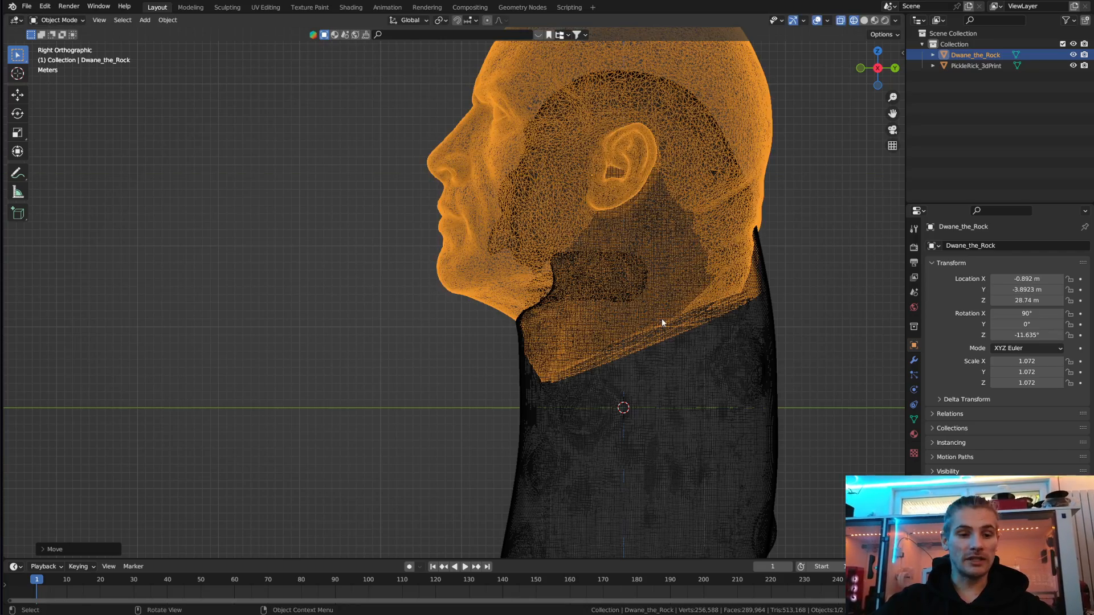
Step: Lower the head along the global Z axis to about 21.1 m and display both models in solid shading
key(g)
key(z)
click(665, 378)
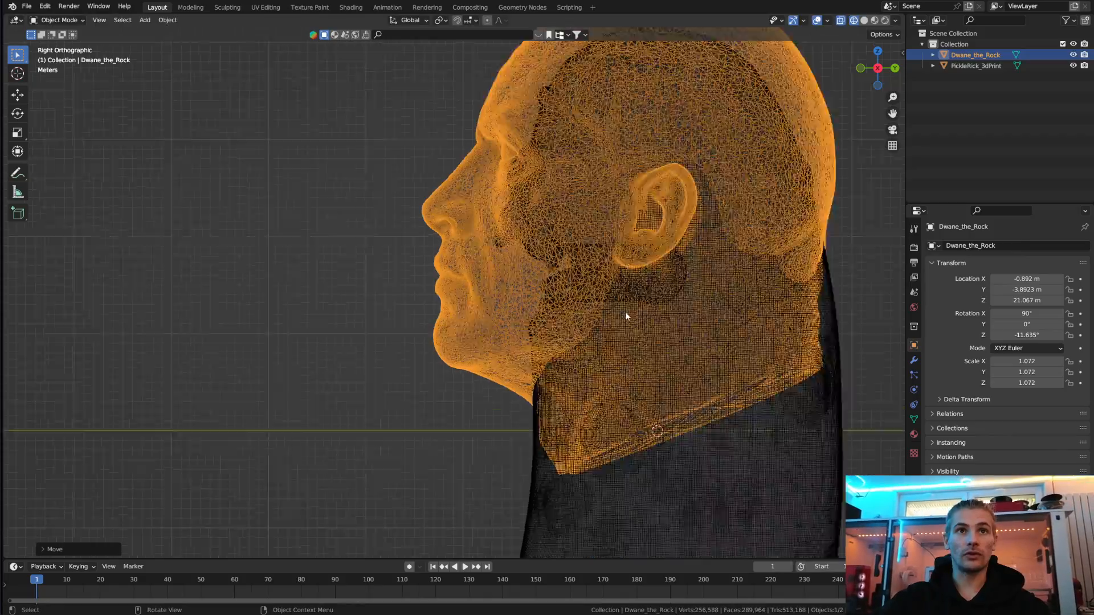
middle_drag(621, 357, 615, 379)
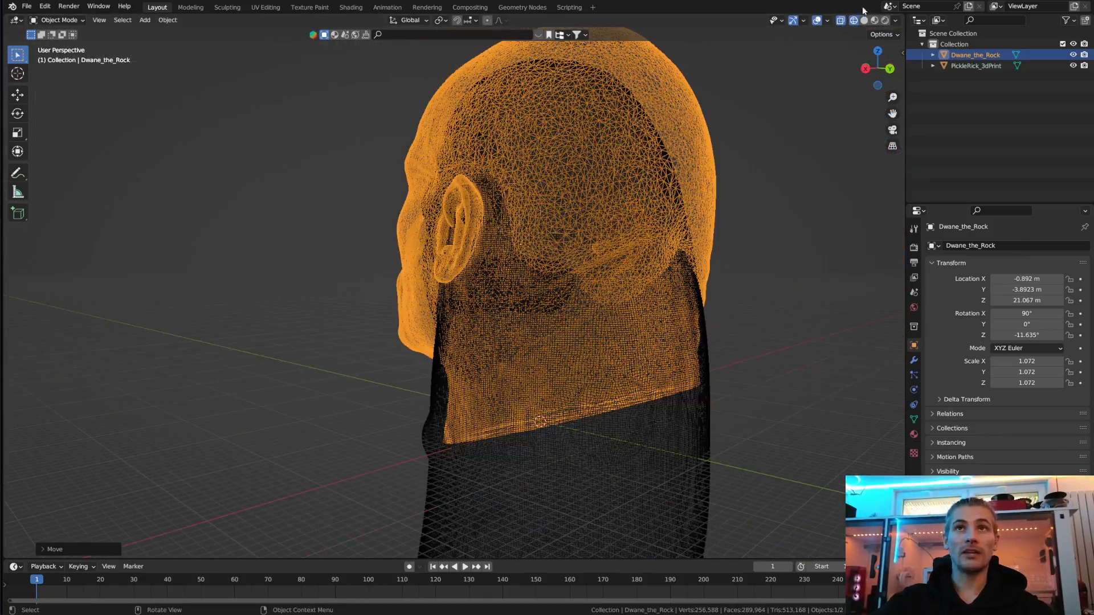
click(864, 21)
mouse_move(672, 228)
middle_down()
mouse_move(631, 300)
mouse_move(469, 289)
mouse_move(648, 297)
mouse_move(730, 288)
mouse_move(581, 316)
mouse_move(699, 342)
mouse_move(369, 341)
mouse_move(359, 408)
mouse_move(422, 411)
mouse_move(349, 414)
middle_up()
scroll(348, 414, up, 3)
scroll(349, 413, down, 2)
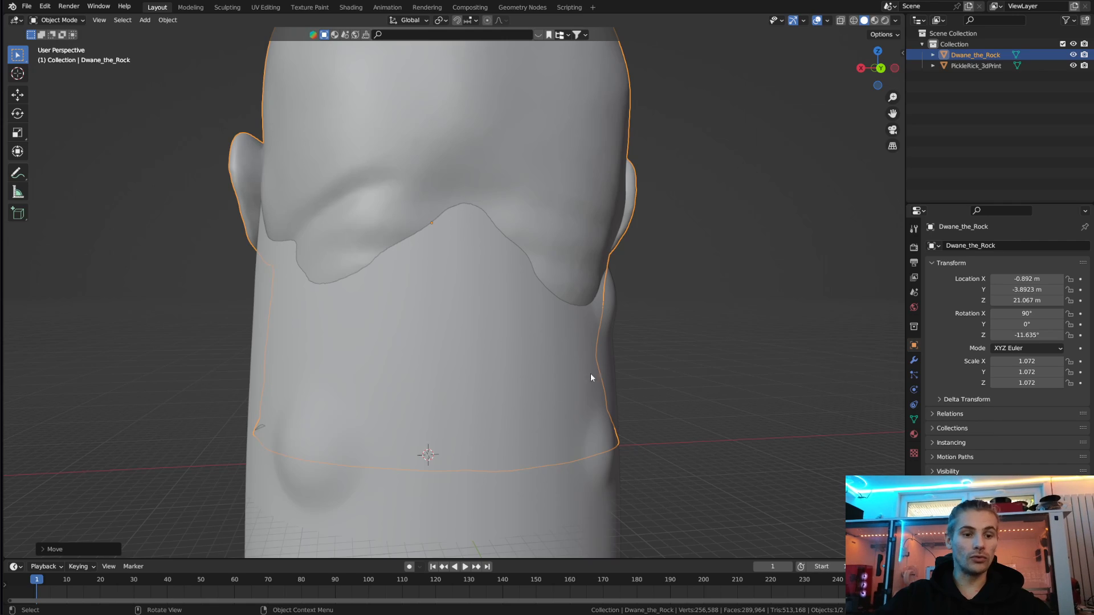
Step: Shift the head along the global Y axis to about -4.3 m, checking its fit on the pickle from the sides
key(alt+a)
click(861, 68)
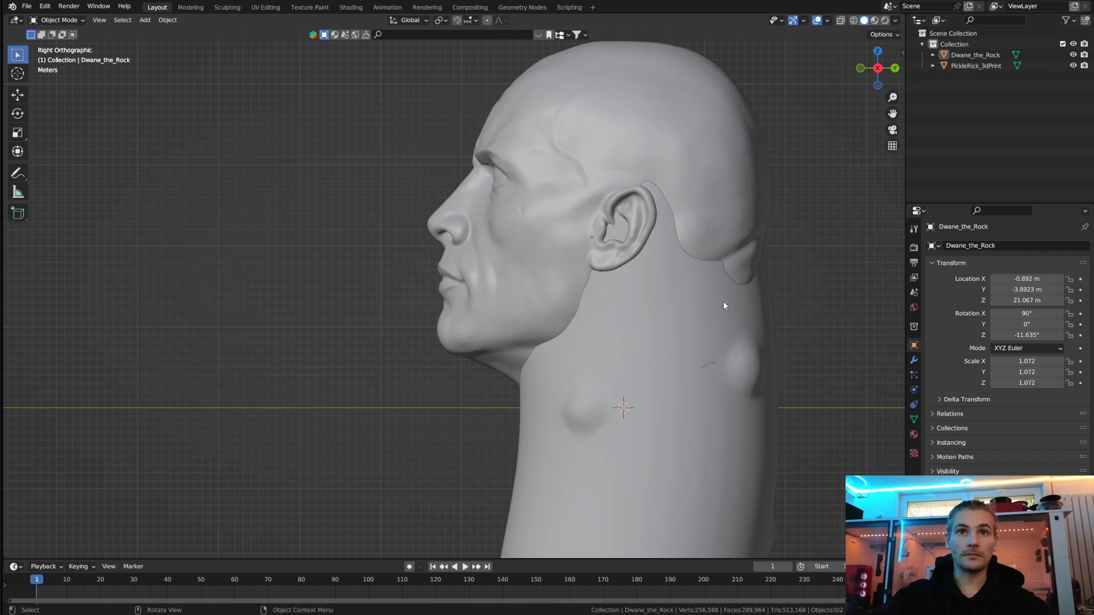
key(KP_5)
click(603, 155)
click(878, 67)
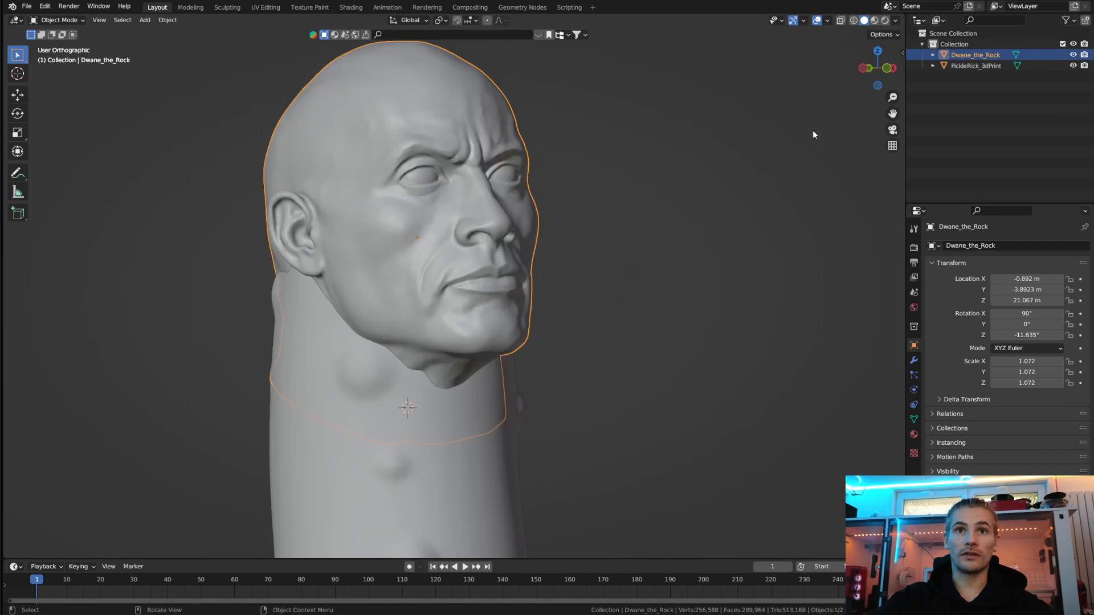
key(g)
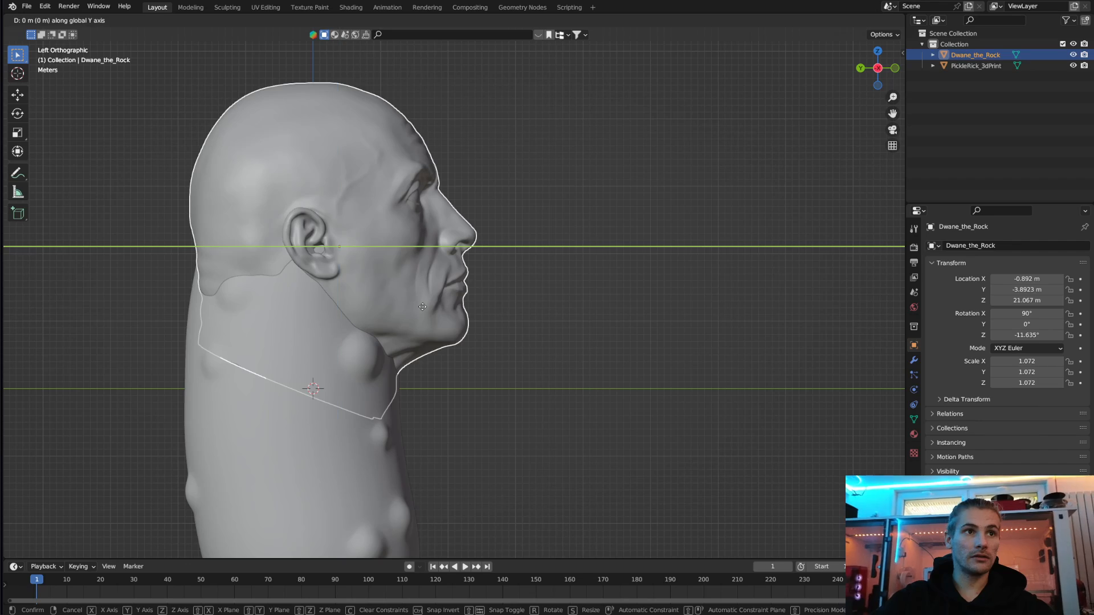
click(425, 306)
middle_drag(425, 306, 753, 367)
scroll(598, 432, up, 5)
scroll(597, 432, down, 4)
middle_drag(598, 433, 375, 295)
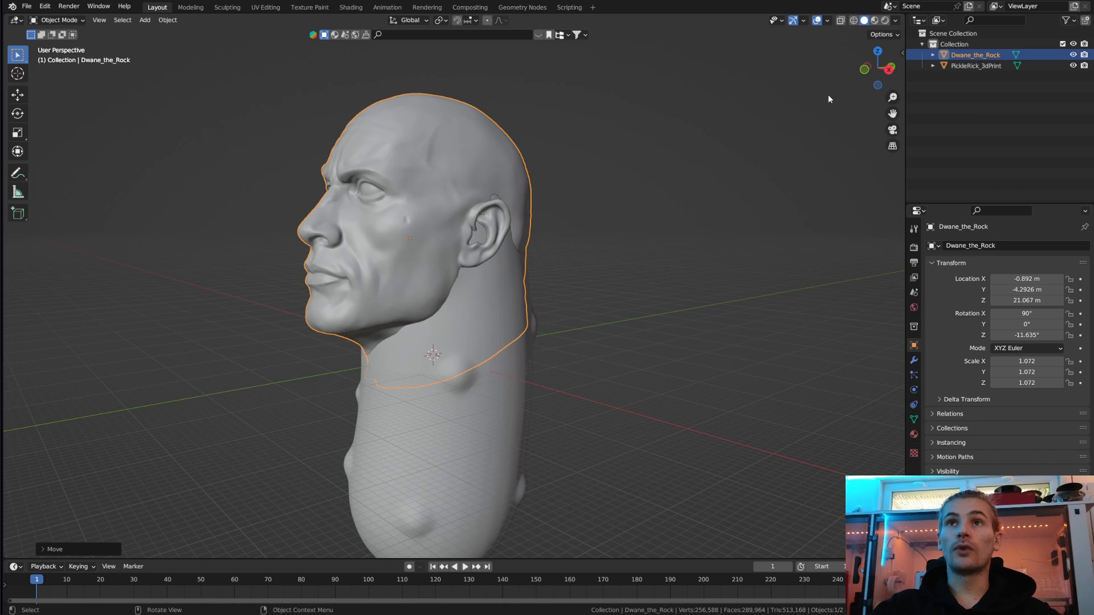
Step: Hide the pickle model and add a Boolean modifier to the head
click(1073, 65)
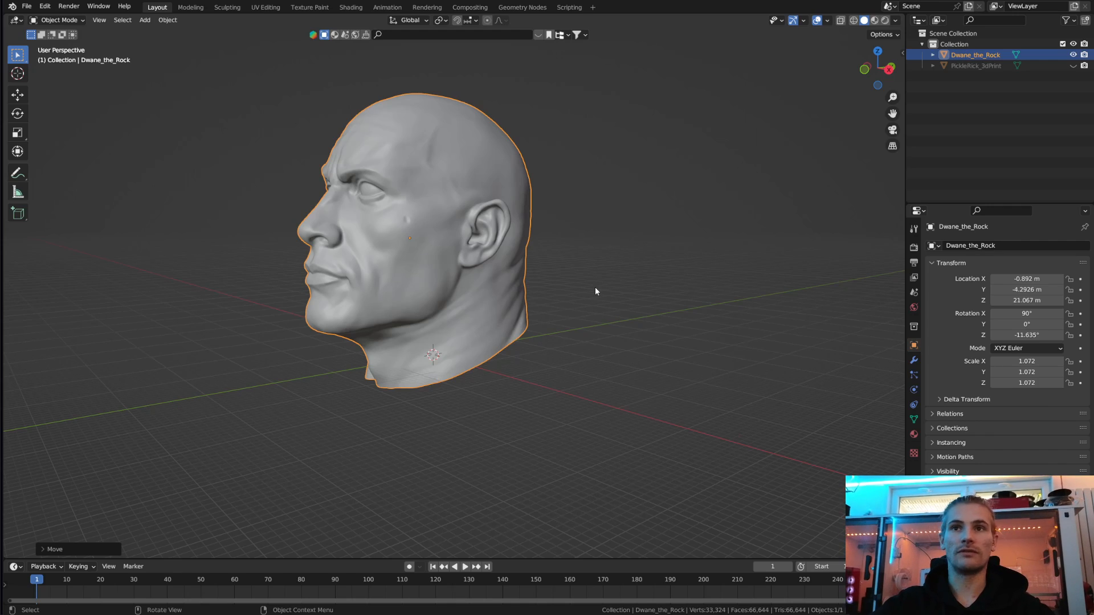
click(915, 360)
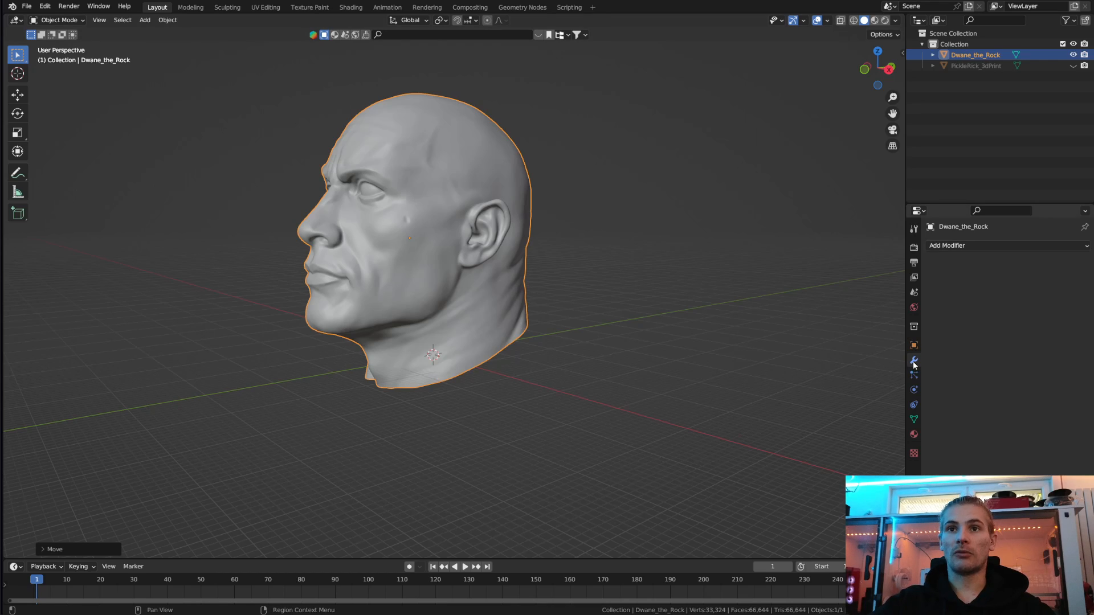
click(1011, 245)
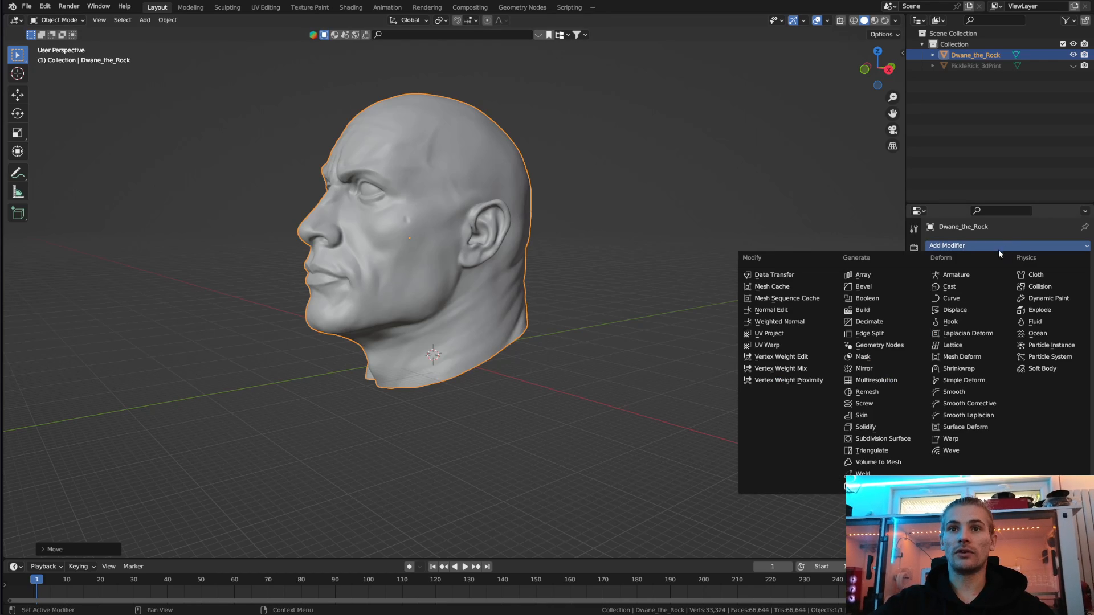
click(883, 300)
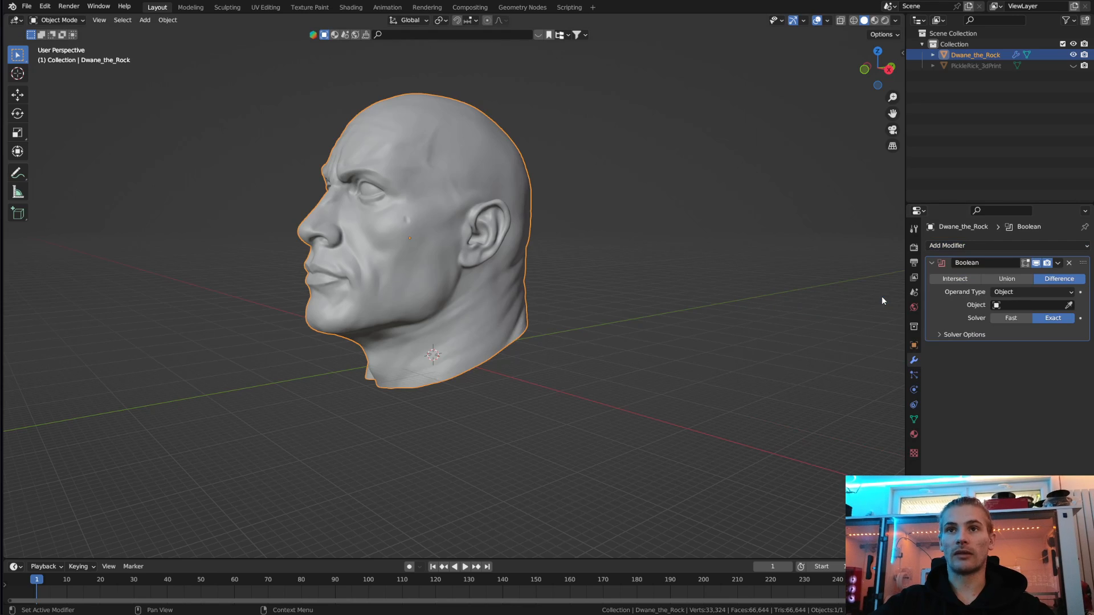
Step: Set the Boolean to Union with the Fast solver and PickleRick_3dPrint as its object
click(1007, 279)
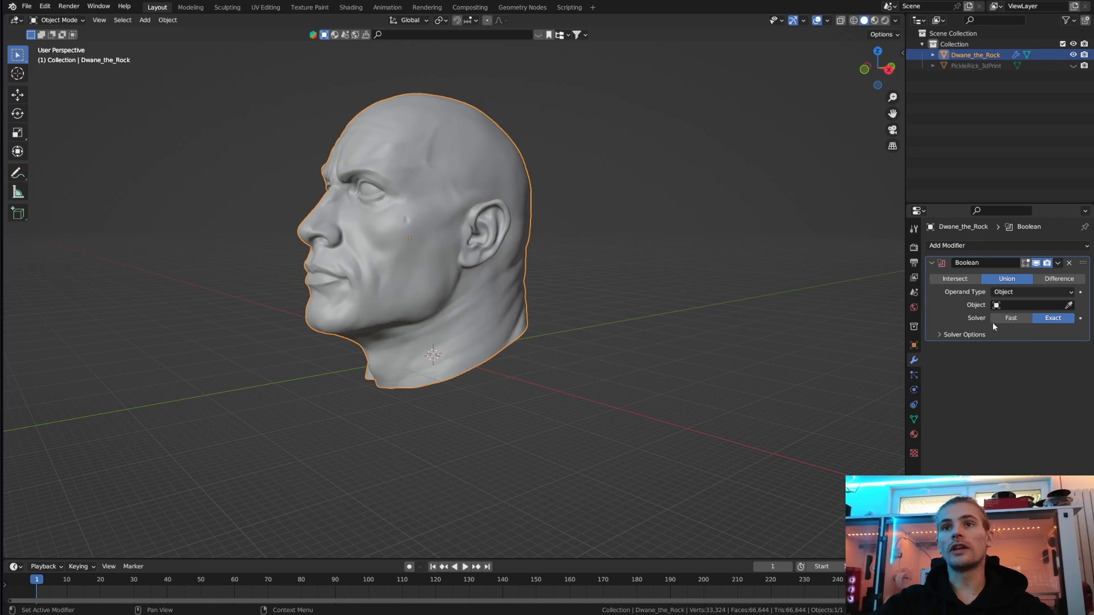
click(1007, 319)
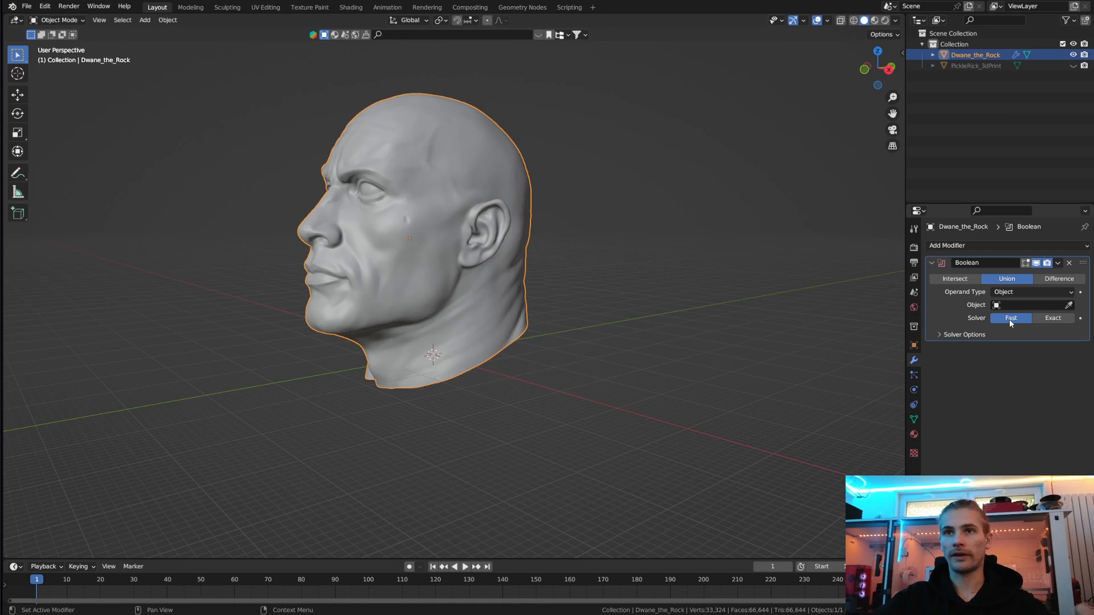
click(1069, 306)
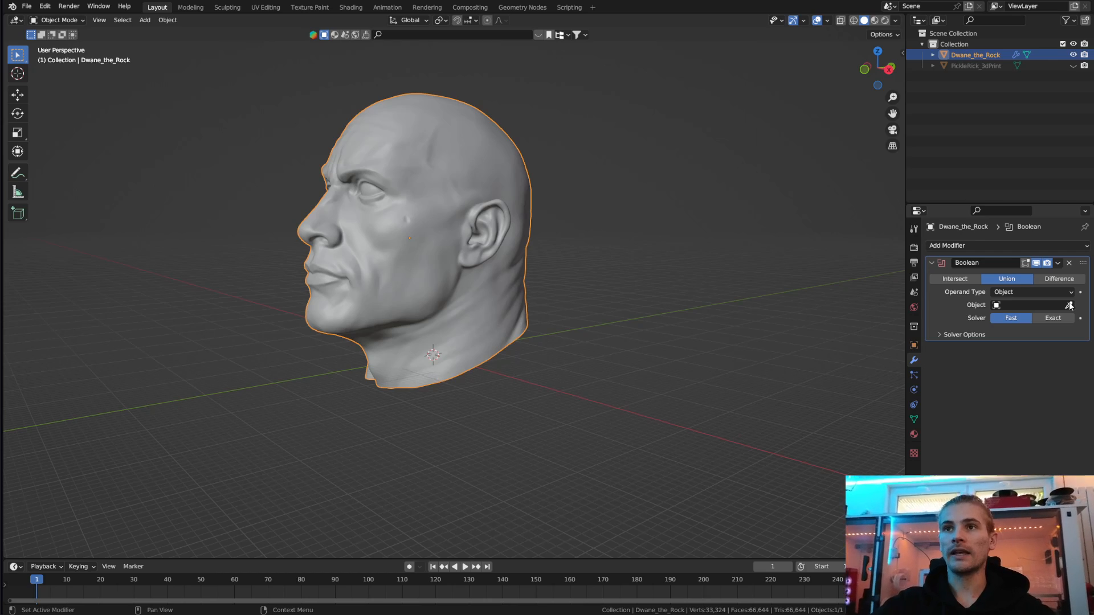
click(986, 65)
scroll(550, 352, up, 4)
middle_drag(513, 342, 559, 320)
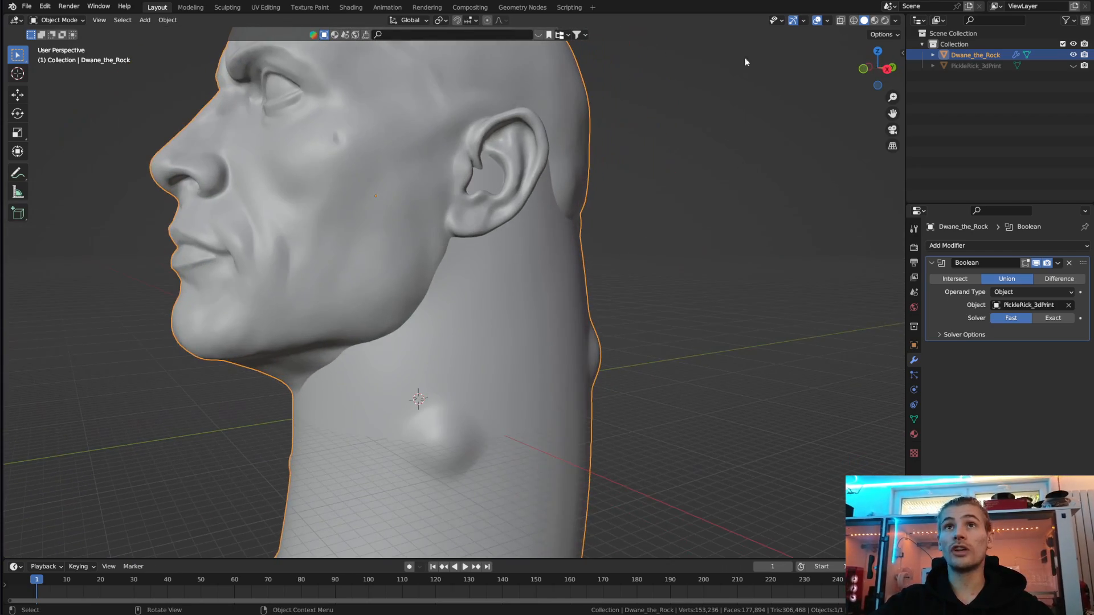
Step: Check the merged mesh in wireframe and solid shading, and apply the Boolean modifier
click(854, 19)
mouse_move(579, 274)
middle_down()
mouse_move(452, 324)
mouse_move(461, 368)
mouse_move(563, 347)
mouse_move(708, 261)
mouse_move(842, 268)
mouse_move(567, 300)
mouse_move(523, 292)
middle_up()
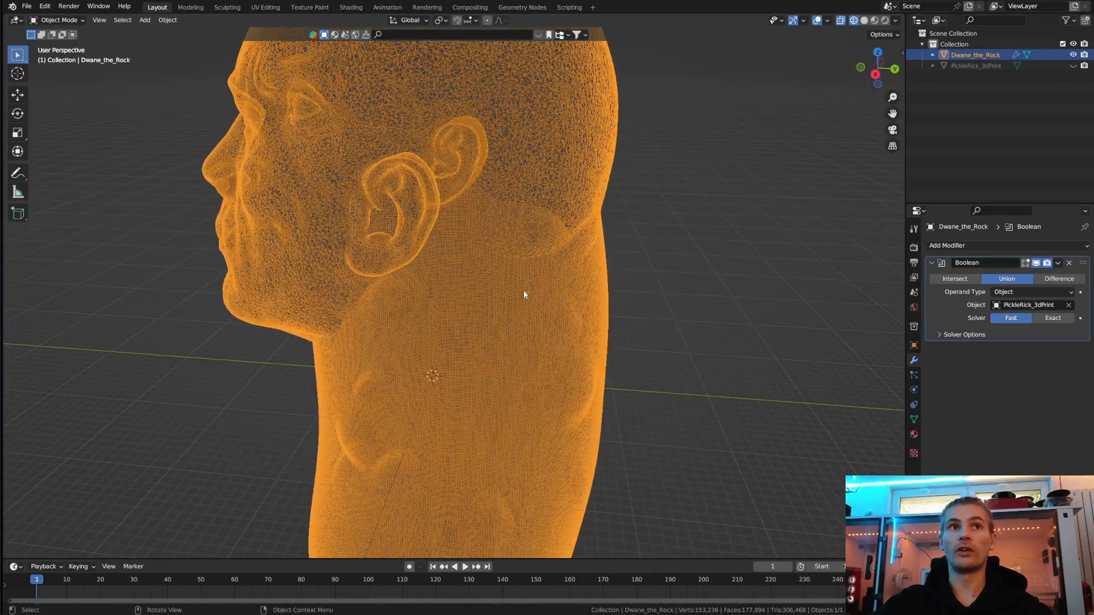
click(865, 20)
scroll(652, 198, down, 3)
scroll(361, 280, up, 5)
mouse_move(361, 280)
middle_down()
mouse_move(412, 252)
mouse_move(363, 365)
mouse_move(422, 313)
mouse_move(410, 358)
mouse_move(517, 380)
mouse_move(493, 396)
mouse_move(532, 361)
mouse_move(498, 310)
mouse_move(552, 310)
middle_up()
click(1059, 263)
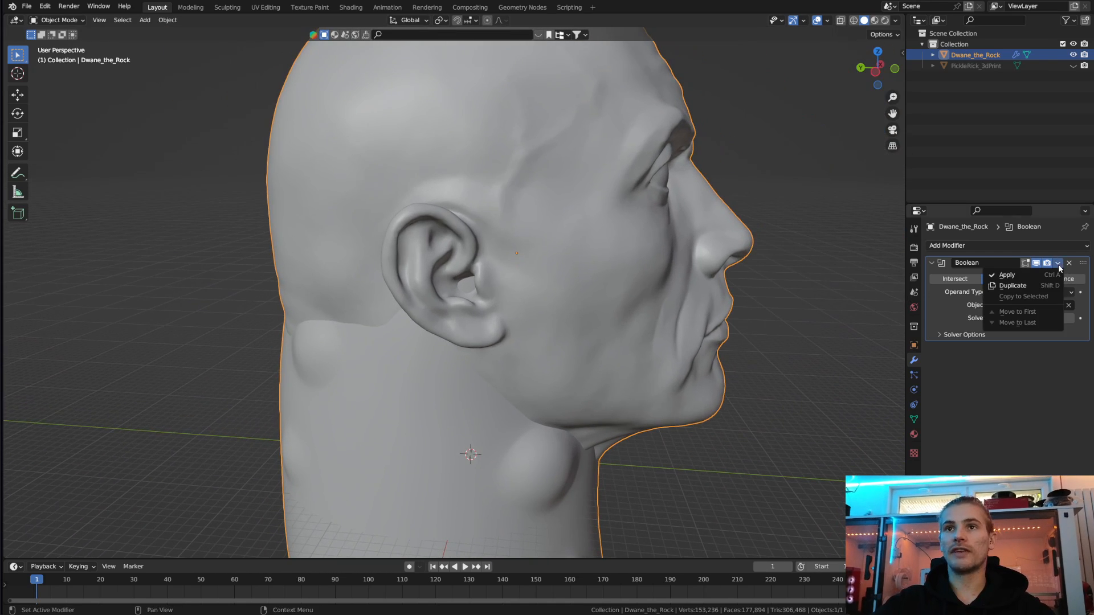
key(Return)
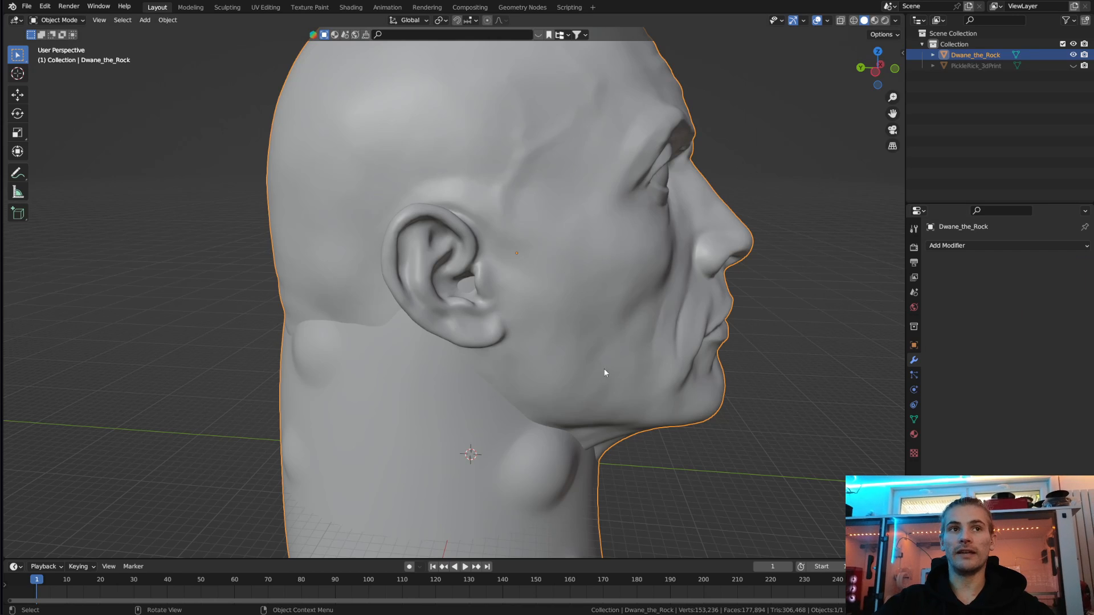
Step: Switch to the Sculpting workspace and choose the Smooth brush for the seam between jaw and pickle
scroll(570, 359, down, 3)
click(228, 6)
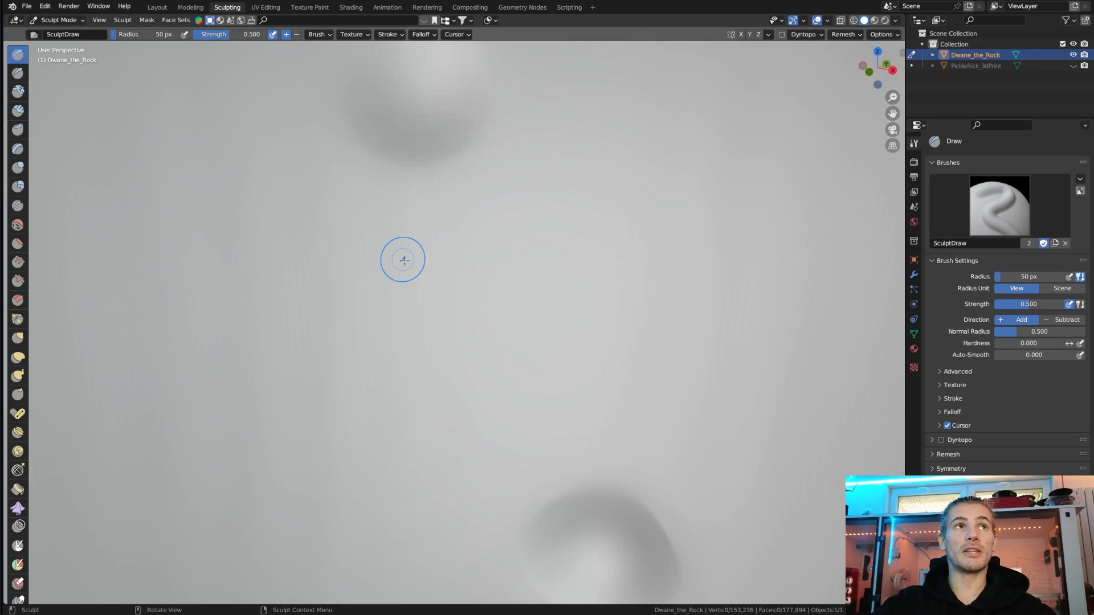
scroll(411, 251, down, 8)
middle_drag(403, 256, 342, 282)
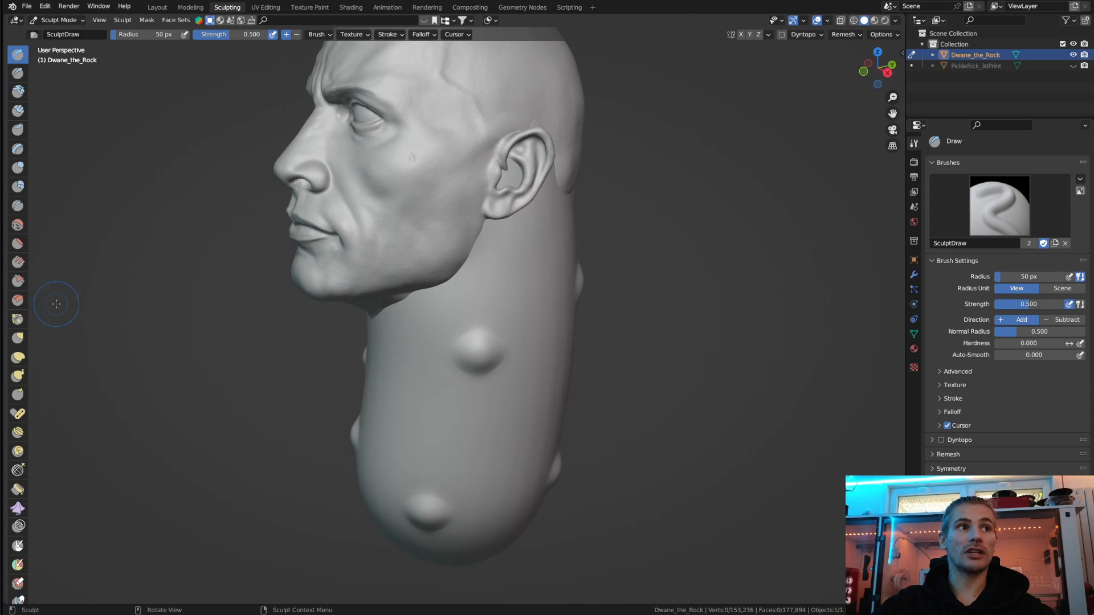
click(18, 225)
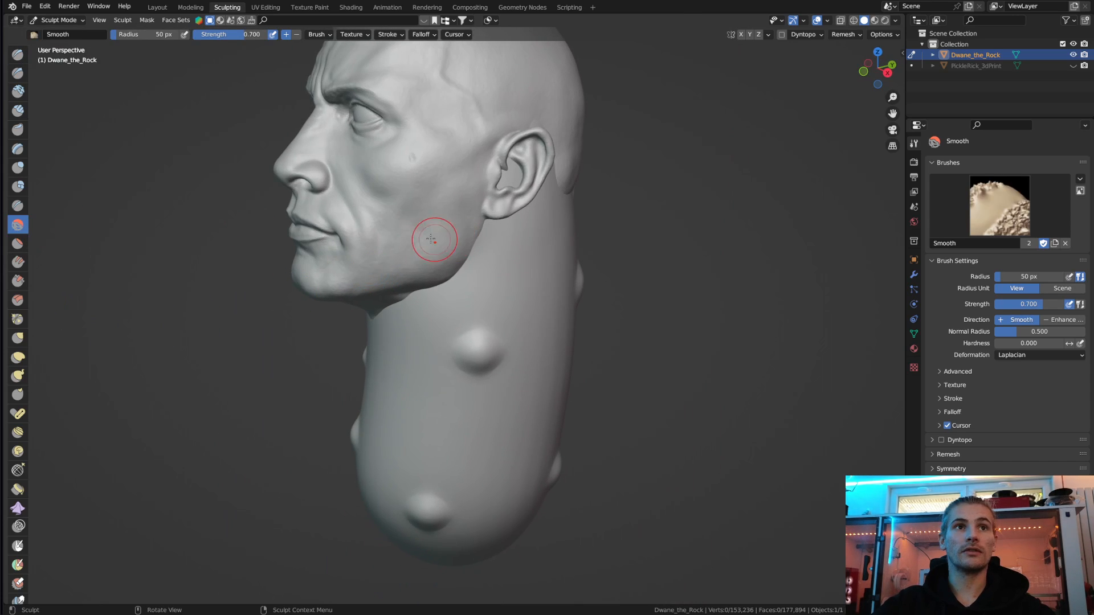
scroll(435, 238, up, 5)
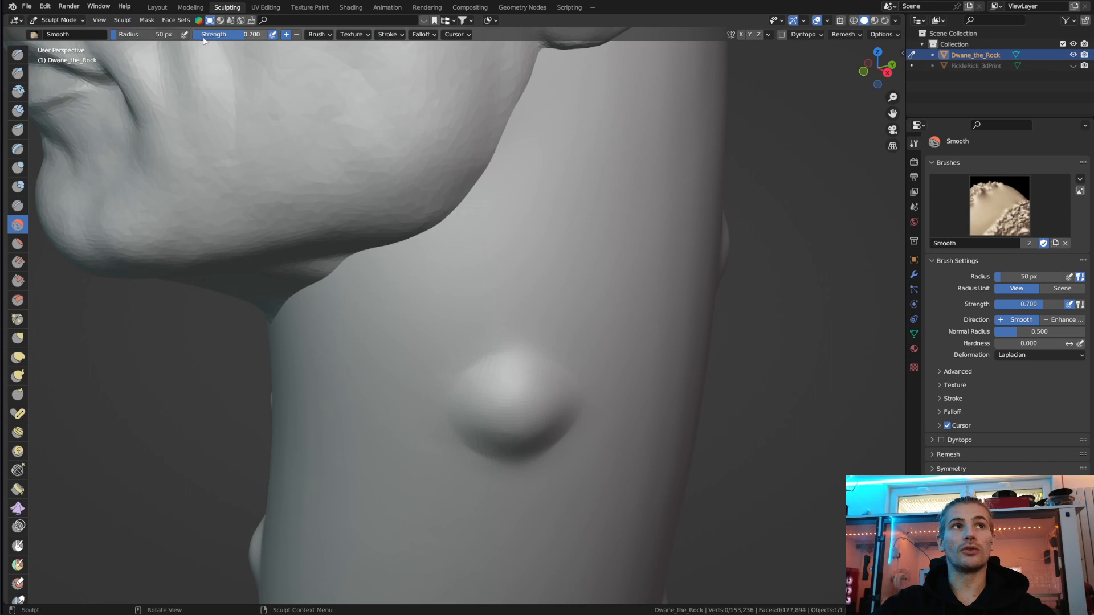
Step: Smooth the seam where the jaw and chin meet the pickle, working around to the other ear
mouse_move(467, 193)
mouse_down()
mouse_move(456, 203)
mouse_move(520, 78)
mouse_move(443, 221)
mouse_move(337, 262)
mouse_move(320, 291)
mouse_up()
middle_drag(321, 290, 422, 243)
mouse_move(509, 212)
mouse_down()
mouse_move(351, 293)
mouse_move(433, 256)
mouse_move(340, 251)
mouse_up()
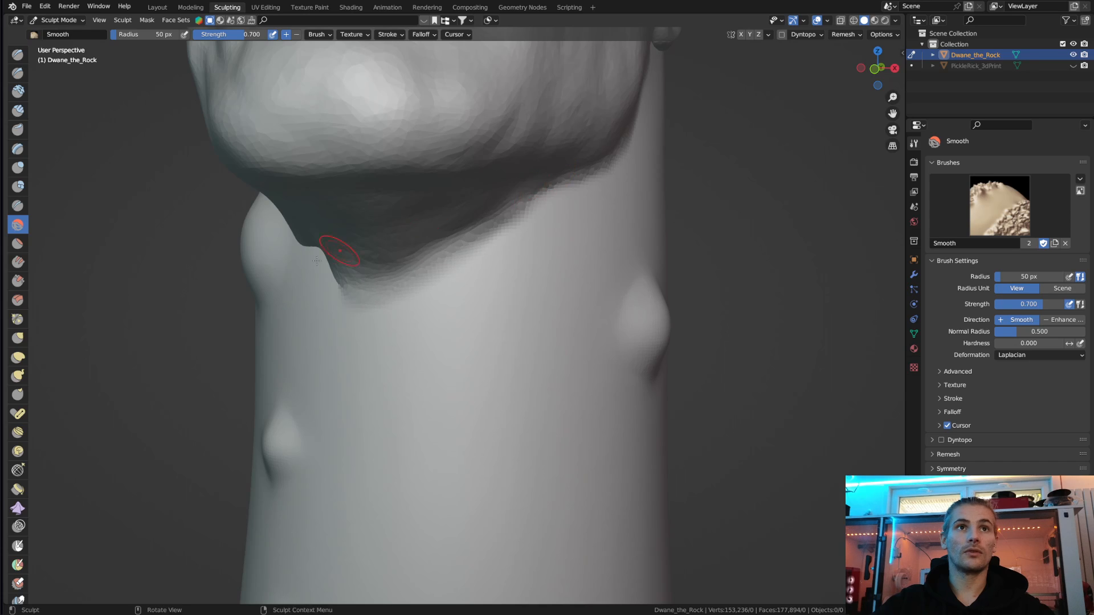
middle_drag(340, 250, 604, 279)
mouse_move(545, 230)
mouse_down()
mouse_move(511, 188)
mouse_move(420, 124)
mouse_up()
drag(496, 176, 551, 224)
middle_drag(553, 224, 557, 276)
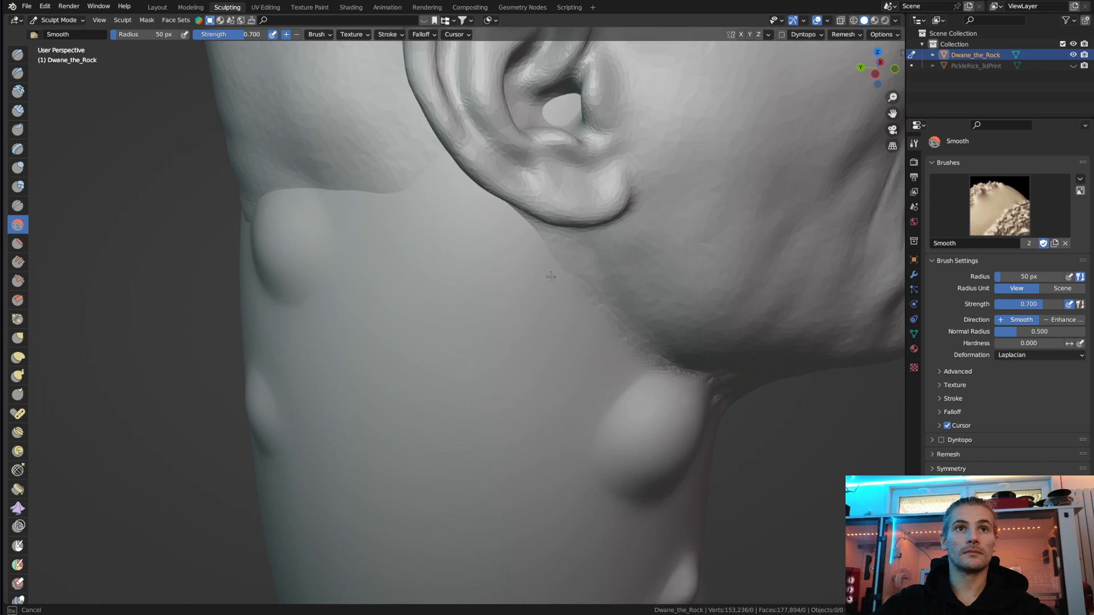
Step: Smooth the seam across the back of the head and up behind both ears
middle_drag(518, 234, 649, 191)
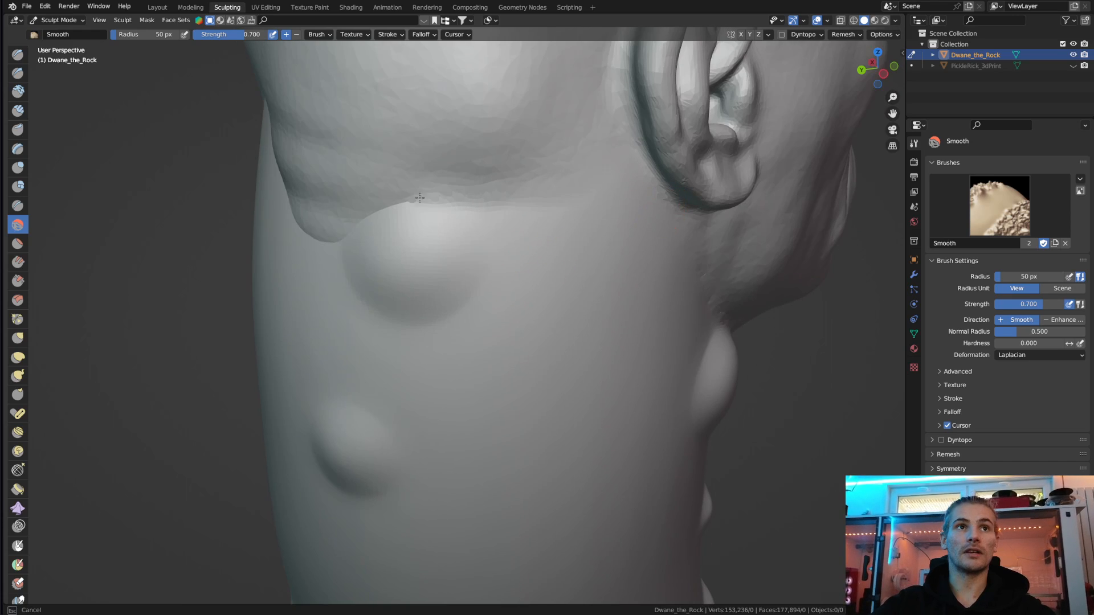
middle_drag(371, 212, 605, 215)
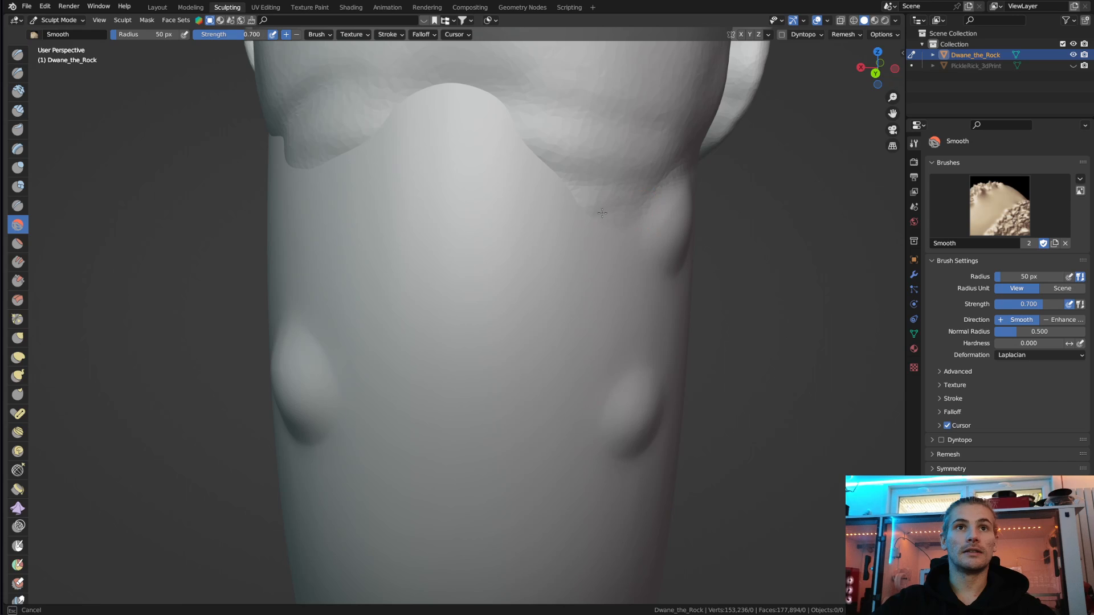
drag(482, 98, 358, 144)
middle_drag(300, 166, 383, 129)
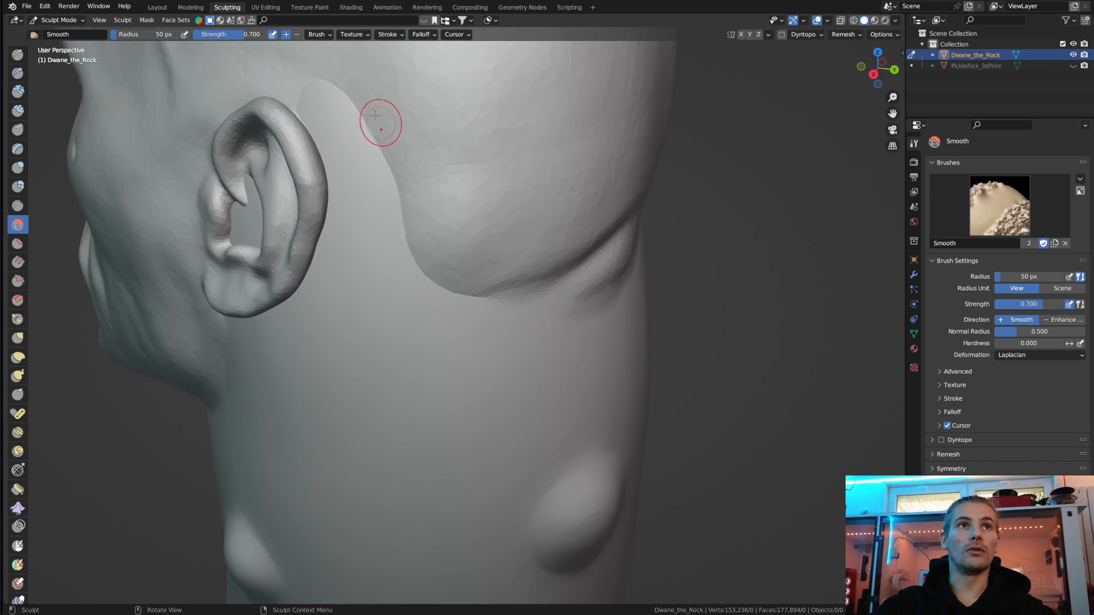
mouse_move(349, 112)
mouse_down()
mouse_move(393, 183)
mouse_move(425, 275)
mouse_move(482, 287)
mouse_up()
middle_drag(523, 297, 567, 275)
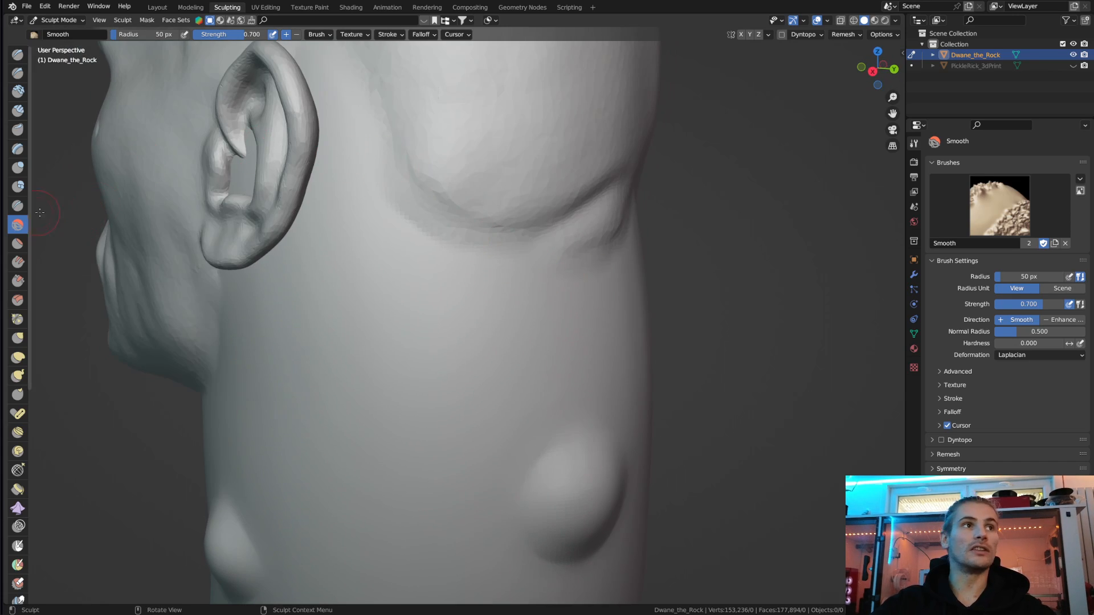
Step: Set the Smooth brush to a 131 px radius and 0.508 strength, and blend the seam around the back of the head
drag(119, 35, 130, 34)
drag(235, 34, 227, 34)
middle_drag(473, 243, 354, 207)
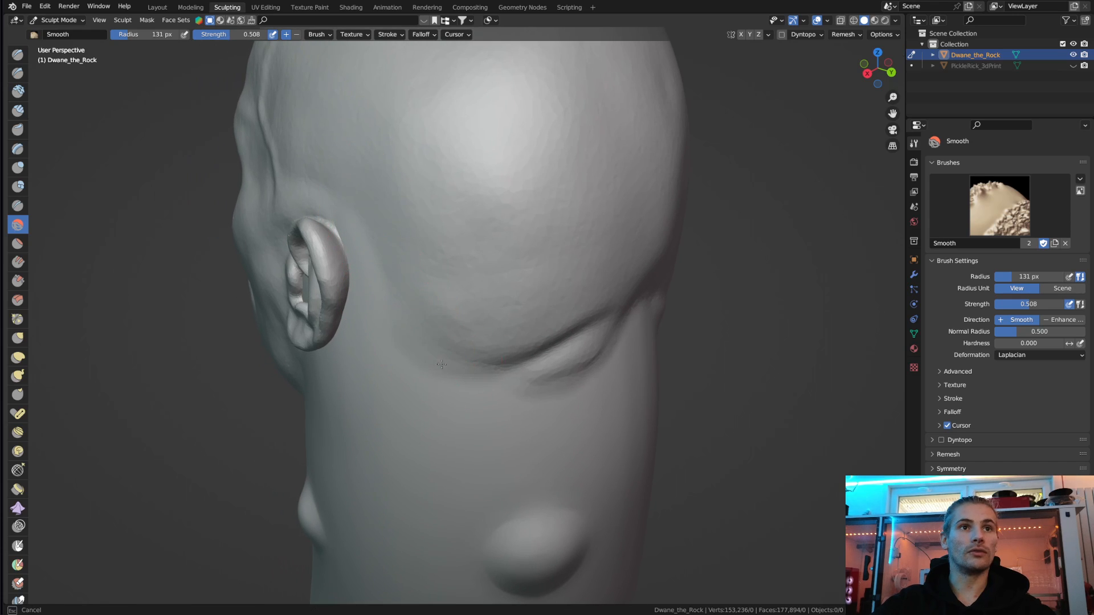
drag(437, 363, 527, 381)
middle_drag(527, 380, 481, 369)
mouse_move(382, 330)
mouse_down()
mouse_move(496, 310)
mouse_move(612, 322)
mouse_up()
middle_drag(612, 322, 330, 268)
drag(411, 319, 570, 342)
middle_drag(569, 342, 479, 288)
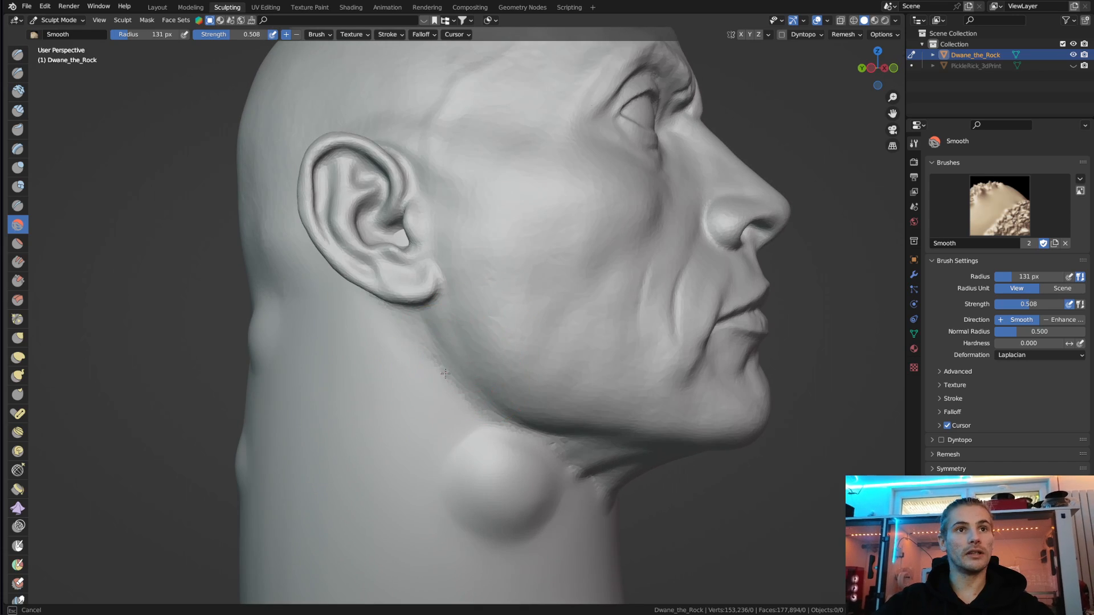
Step: Blend the seam below the jaw and chin on both sides with the enlarged Smooth brush
middle_drag(443, 372, 393, 425)
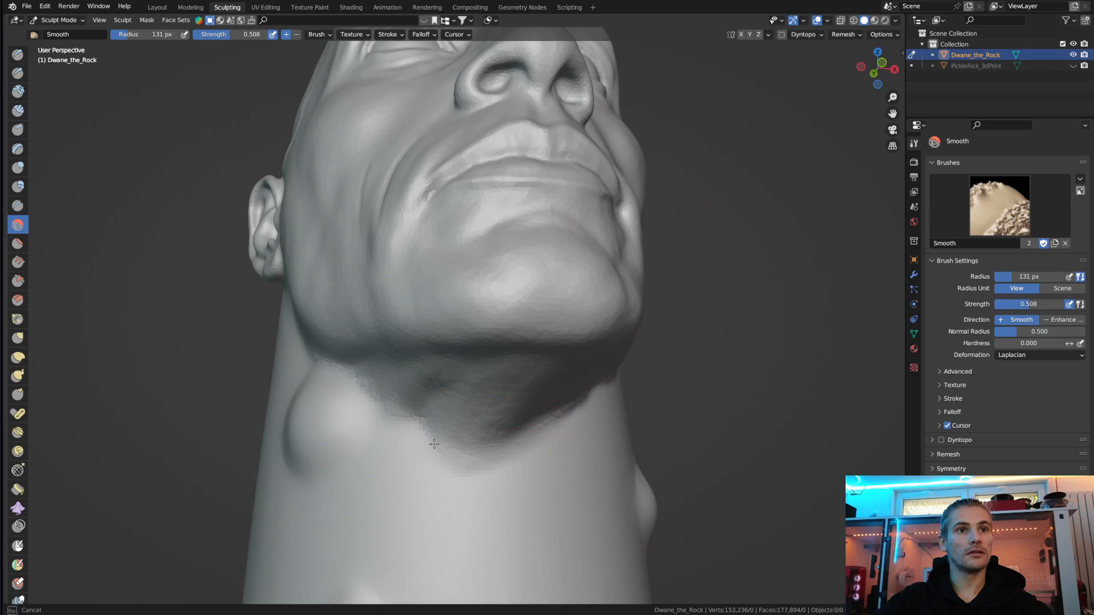
drag(423, 424, 469, 415)
middle_drag(561, 415, 462, 445)
mouse_move(373, 446)
mouse_down()
mouse_move(462, 398)
mouse_move(551, 315)
mouse_up()
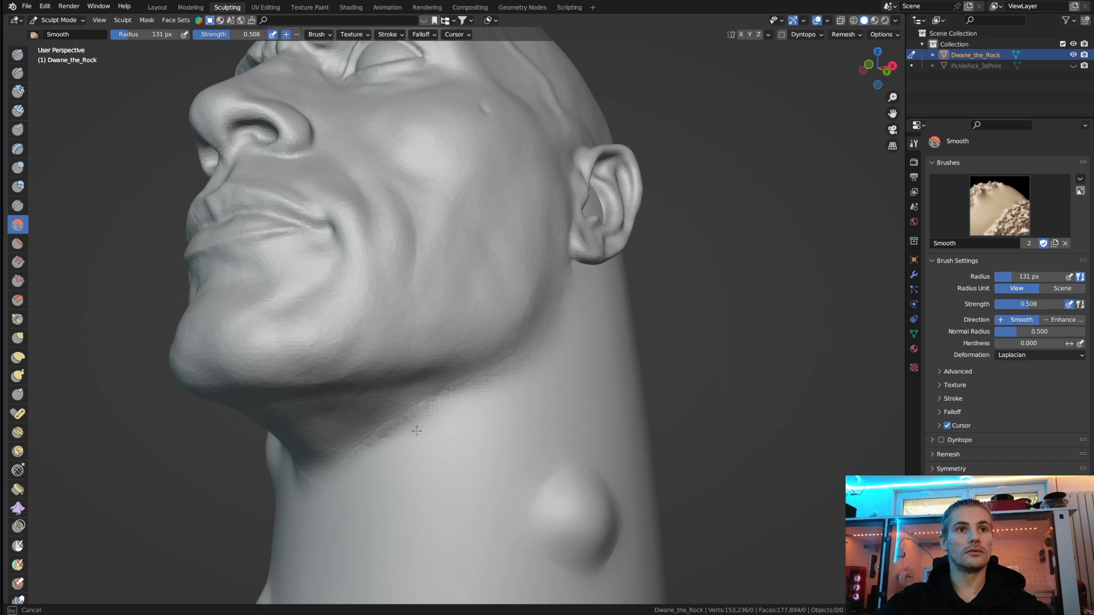
drag(421, 430, 379, 453)
scroll(422, 393, down, 5)
mouse_move(422, 393)
middle_down()
mouse_move(490, 410)
mouse_move(497, 390)
middle_up()
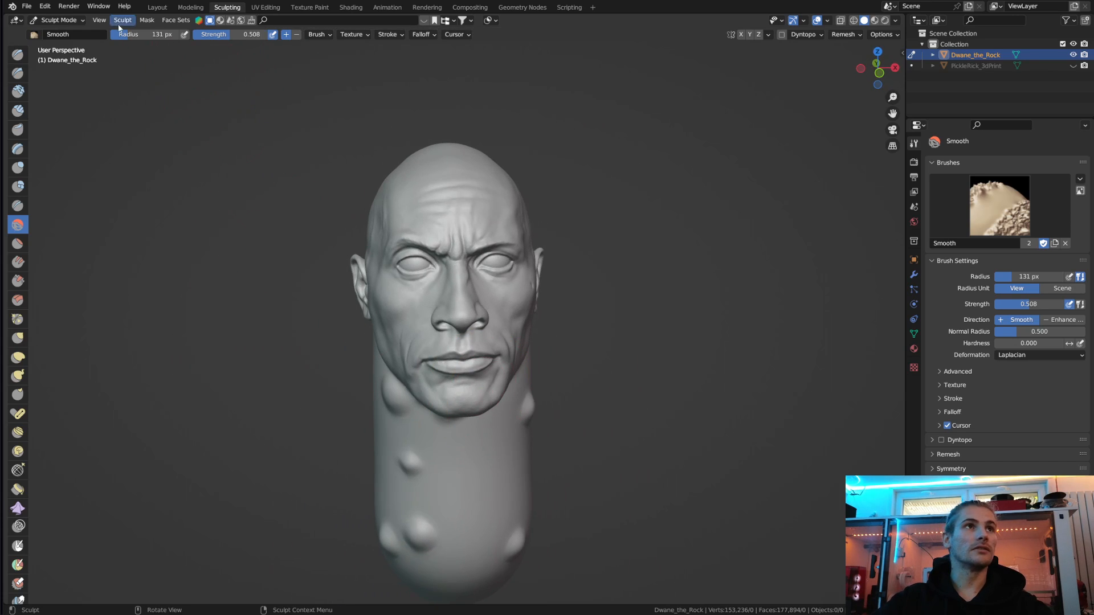
Step: Return to the Layout workspace and examine the merged figure from the front and side, including the smoothed jaw seam
click(157, 7)
scroll(602, 338, up, 3)
mouse_move(602, 338)
middle_down()
mouse_move(533, 361)
mouse_move(507, 393)
mouse_move(435, 392)
mouse_move(427, 379)
mouse_move(567, 351)
middle_up()
scroll(516, 382, up, 3)
scroll(414, 352, down, 3)
scroll(566, 350, down, 2)
middle_drag(451, 385, 486, 380)
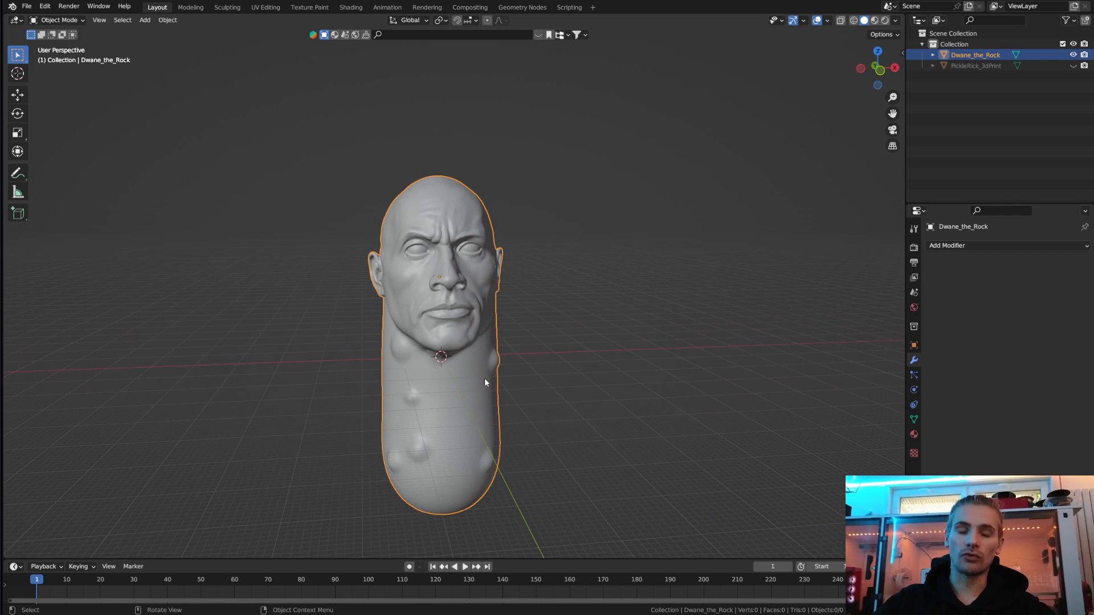
scroll(506, 370, up, 3)
shift+middle_drag(556, 368, 568, 347)
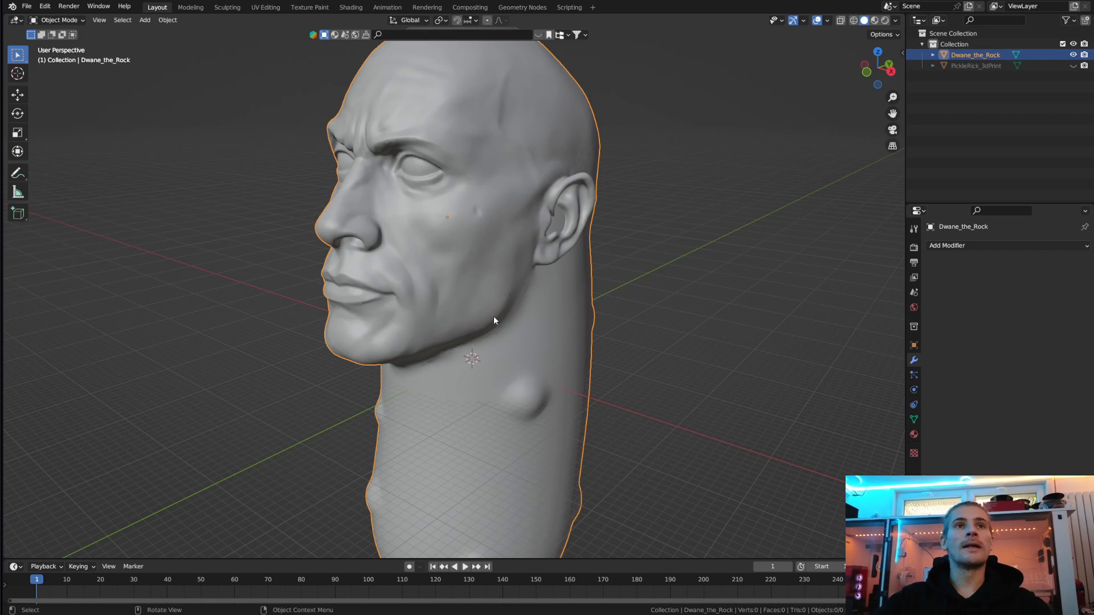
Step: Examine the scanned face mesh up close and from several angles, including its surface detail and the open edges around the profile
scroll(540, 287, down, 1)
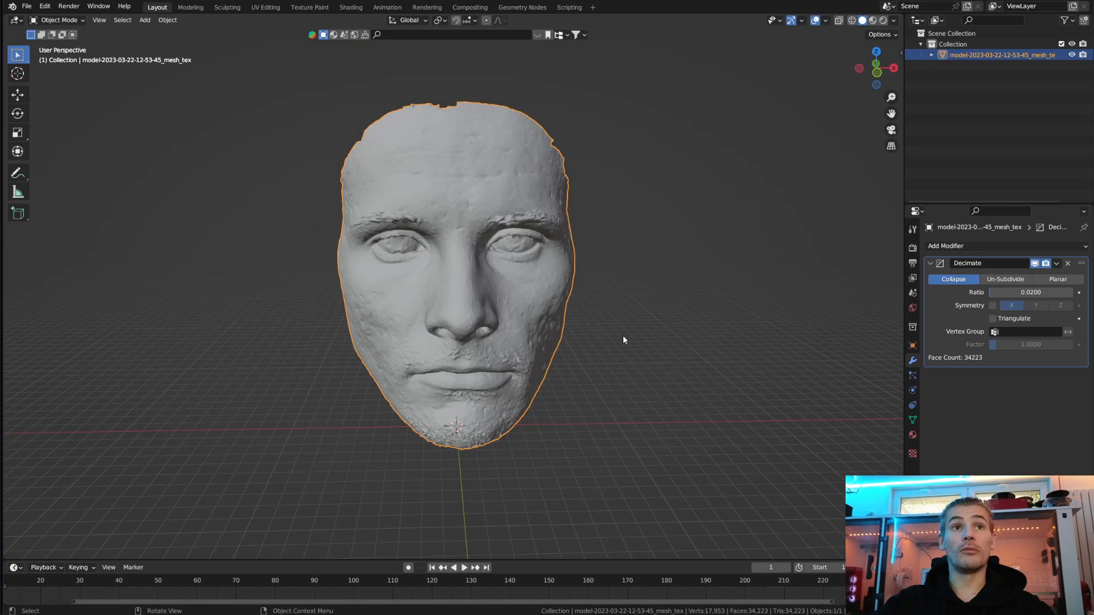
middle_drag(624, 338, 597, 337)
scroll(596, 336, up, 5)
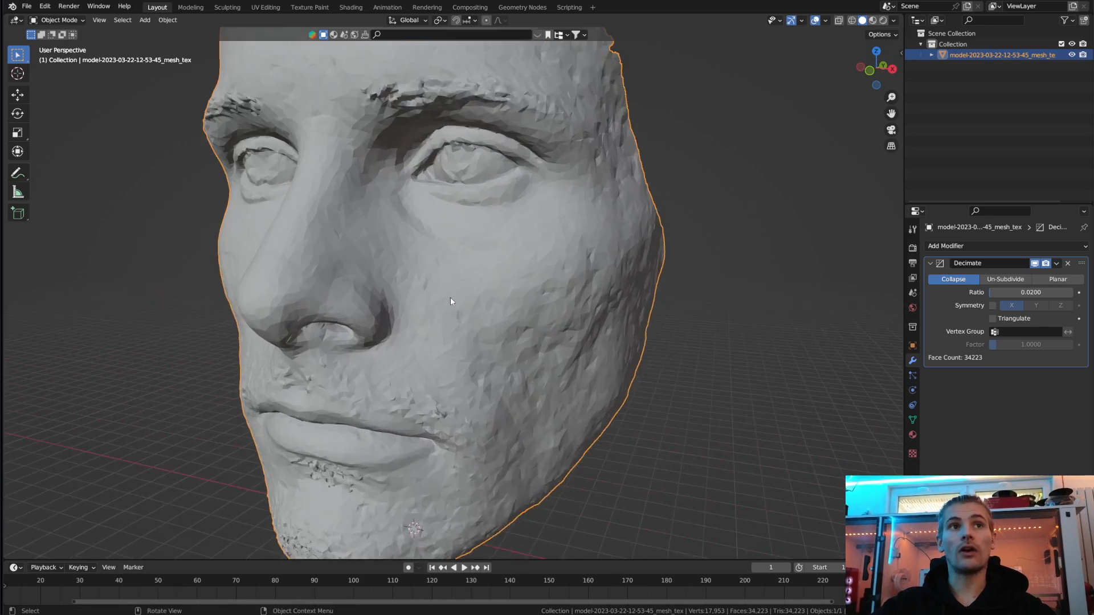
scroll(421, 263, down, 4)
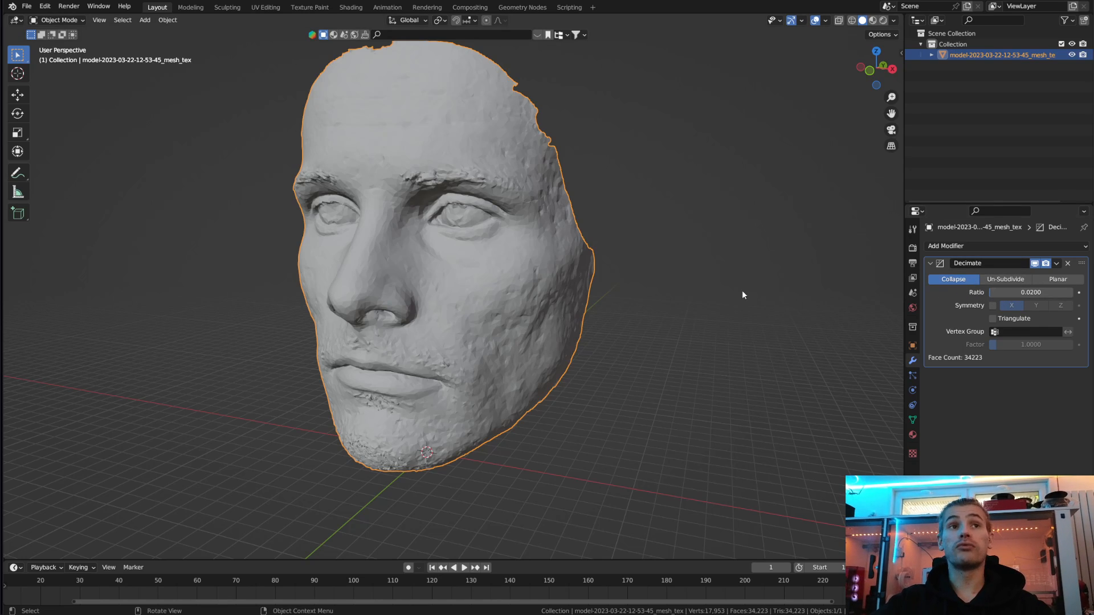
middle_drag(641, 308, 563, 374)
scroll(602, 294, up, 2)
scroll(603, 294, down, 2)
middle_drag(603, 294, 574, 324)
scroll(574, 324, up, 4)
scroll(470, 294, down, 4)
middle_drag(482, 288, 536, 344)
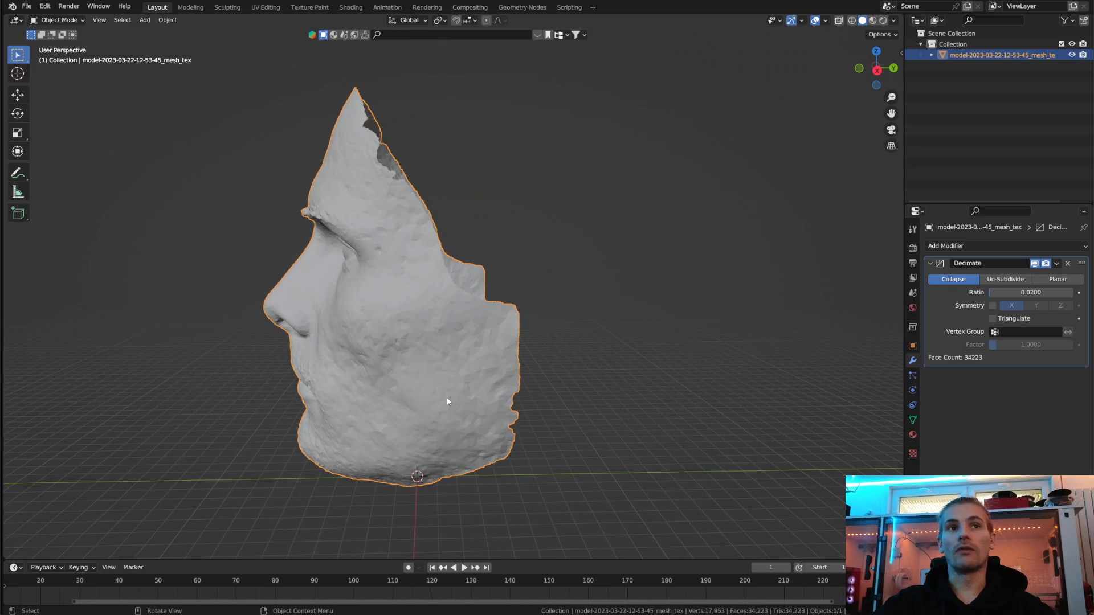
middle_drag(417, 344, 457, 360)
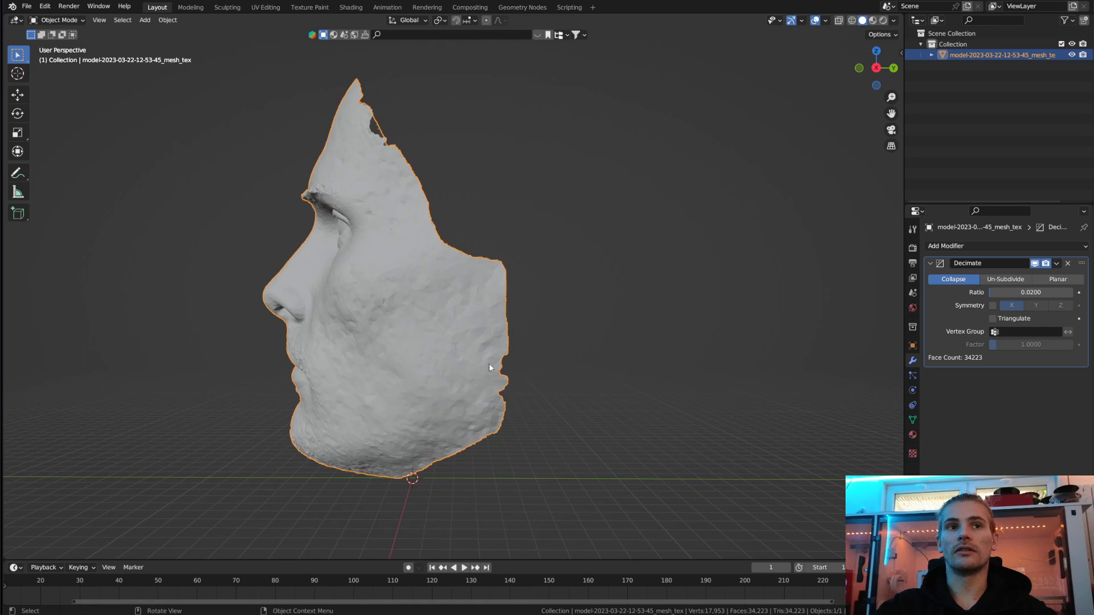
Step: Apply the Decimate modifier to the scanned face mesh and view it in right orthographic view
click(1056, 264)
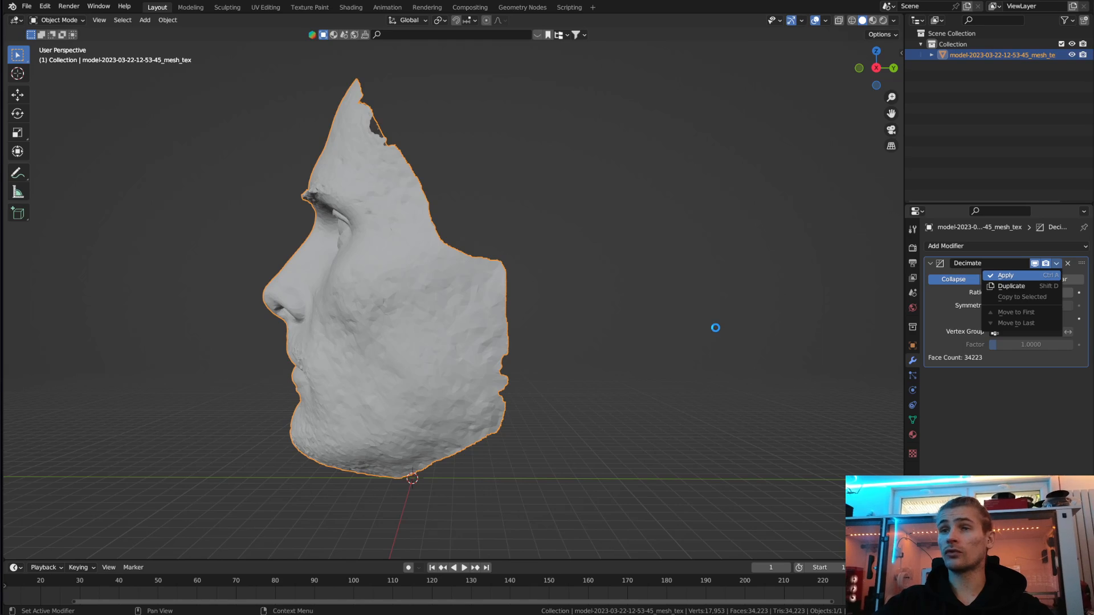
click(1006, 275)
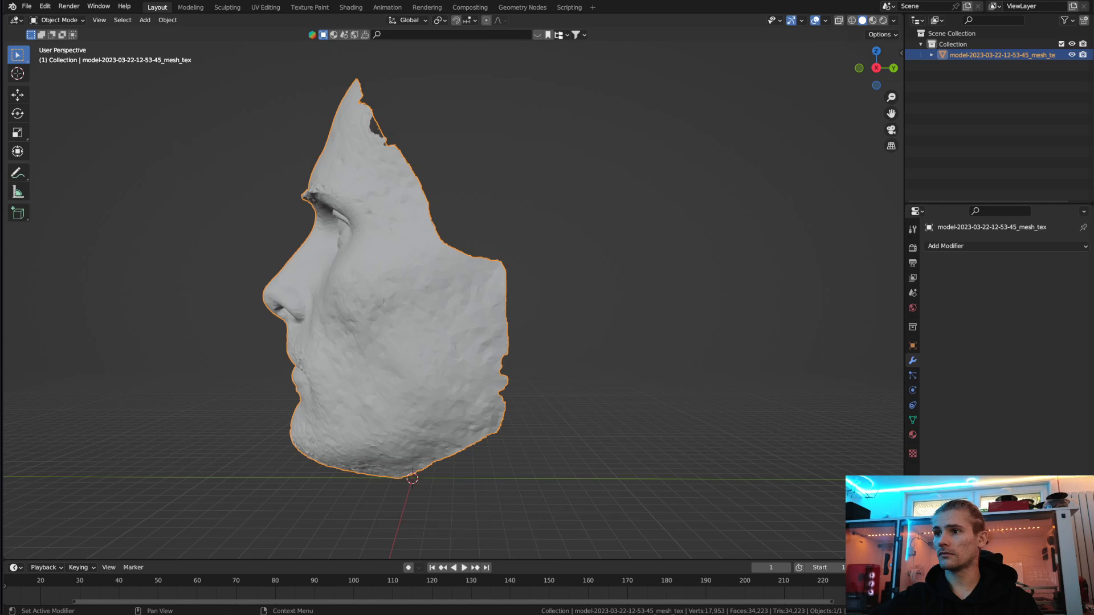
scroll(579, 330, up, 2)
scroll(589, 328, down, 2)
middle_drag(589, 327, 611, 308)
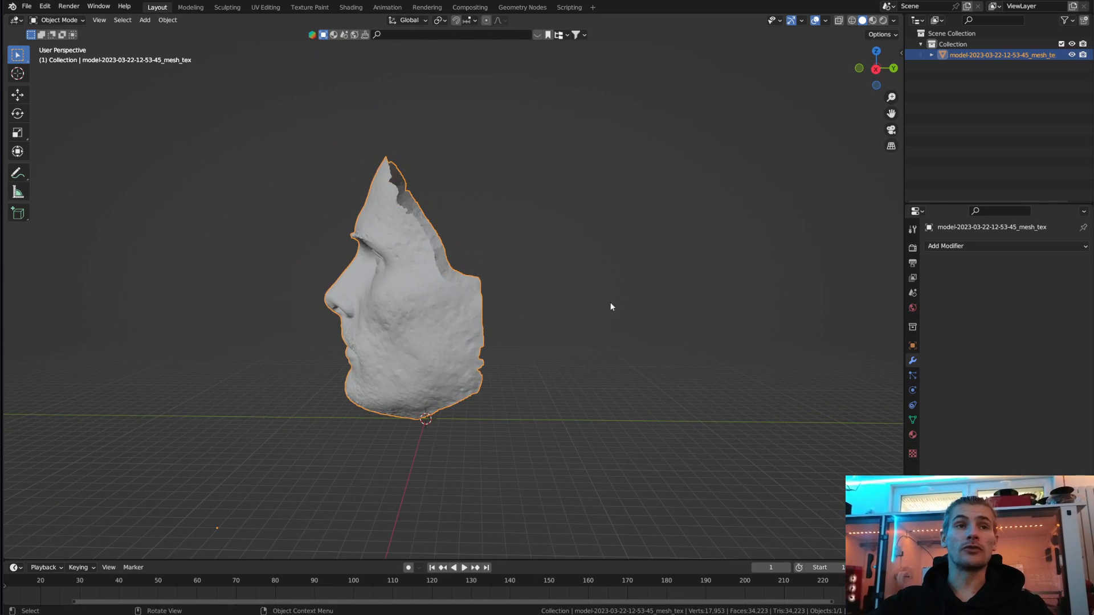
click(877, 69)
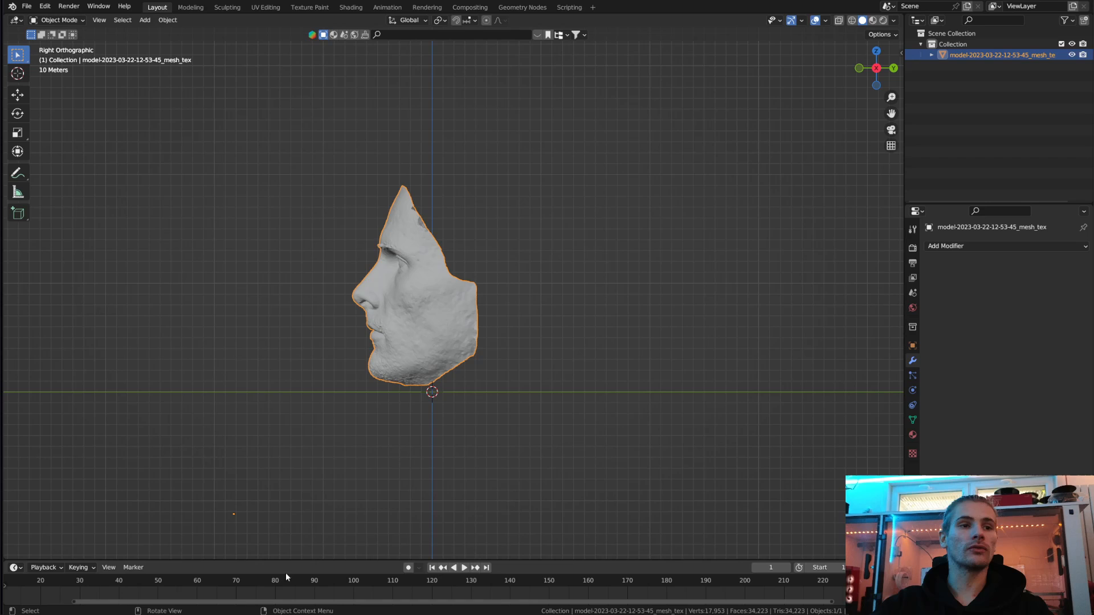
Step: Switch to the browser, review the Dwayne "The Rock" John 117 model's print photos and body render on Thingiverse, and return to Blender
click(375, 597)
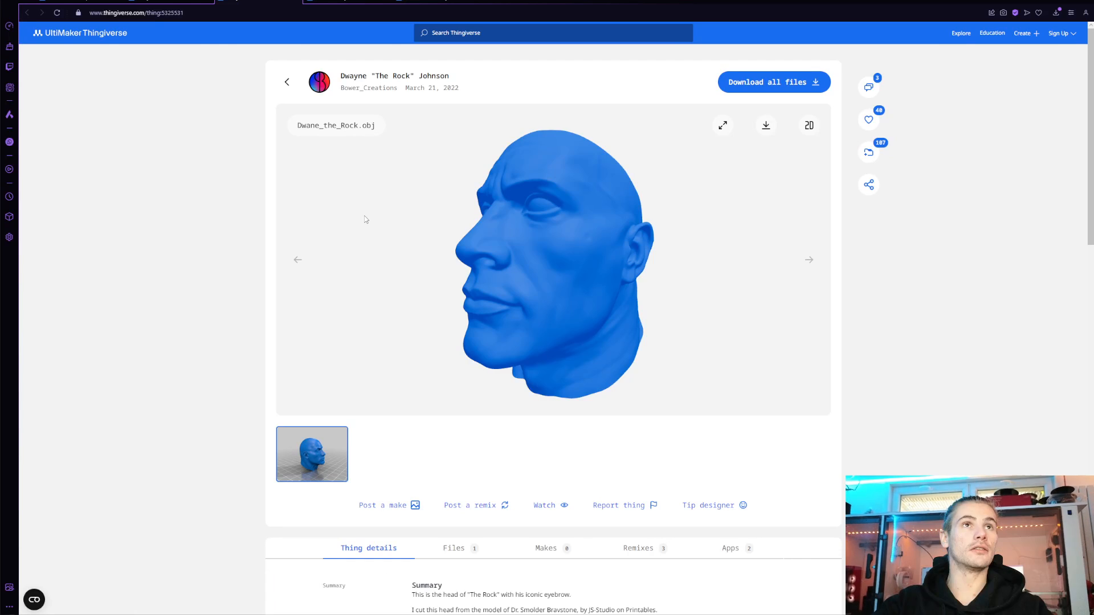
click(81, 4)
click(160, 3)
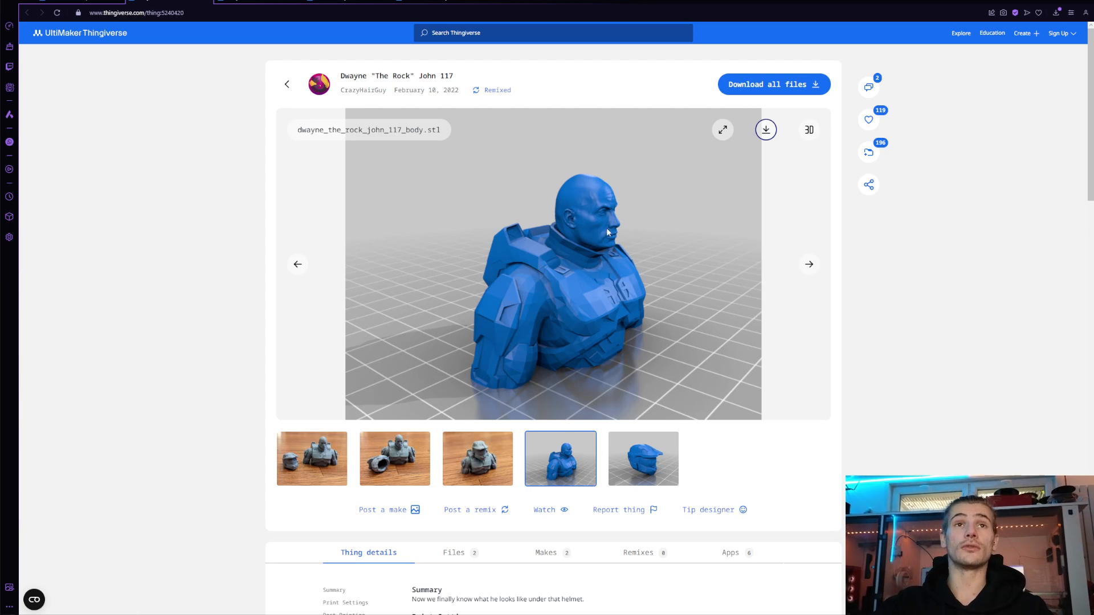
click(499, 450)
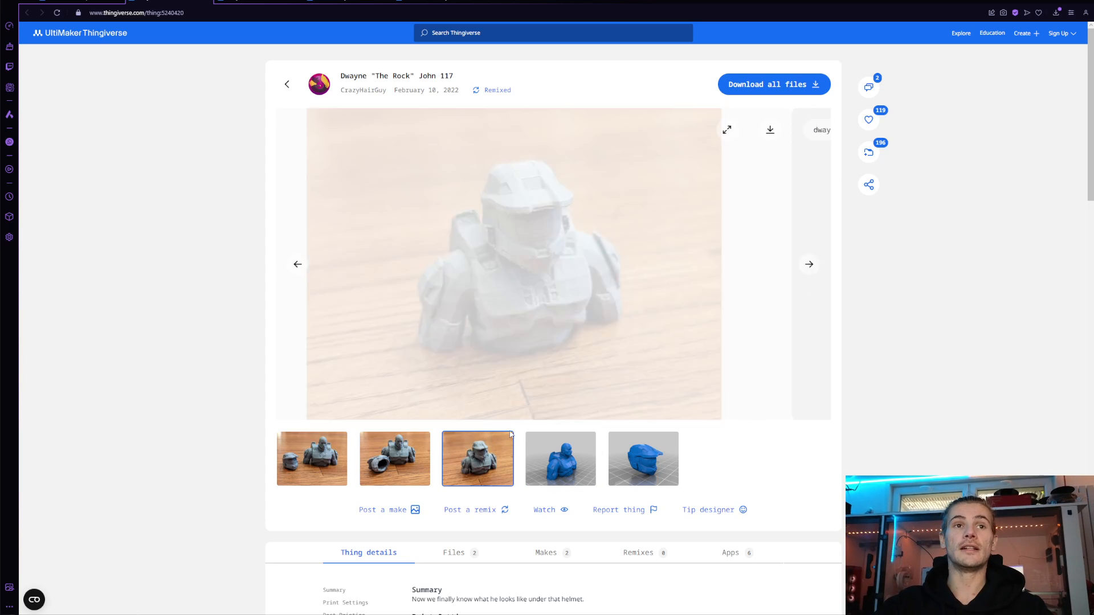
click(401, 453)
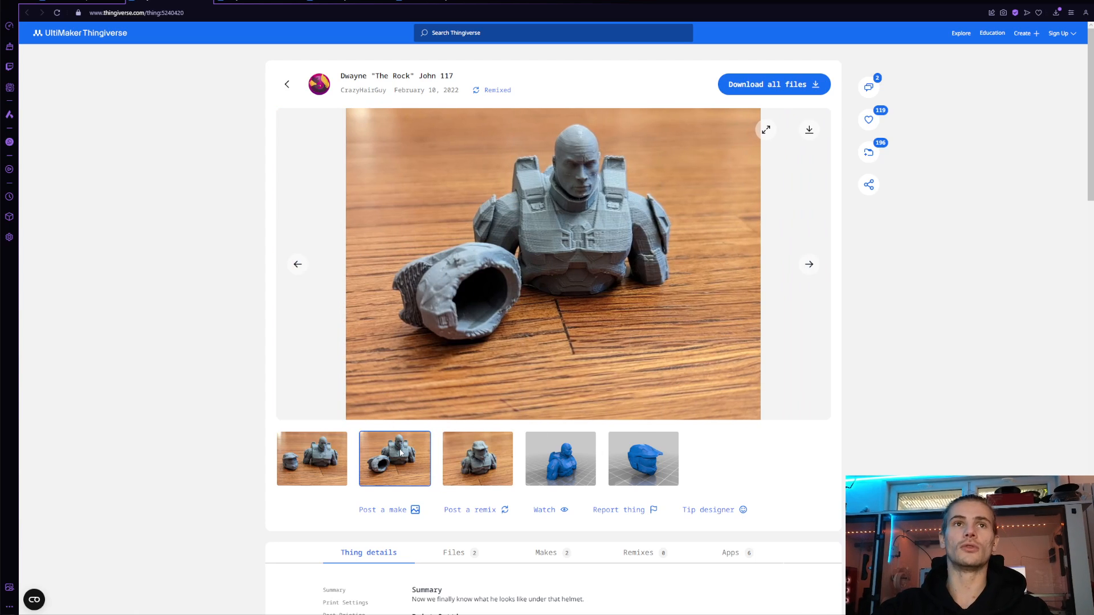
click(486, 459)
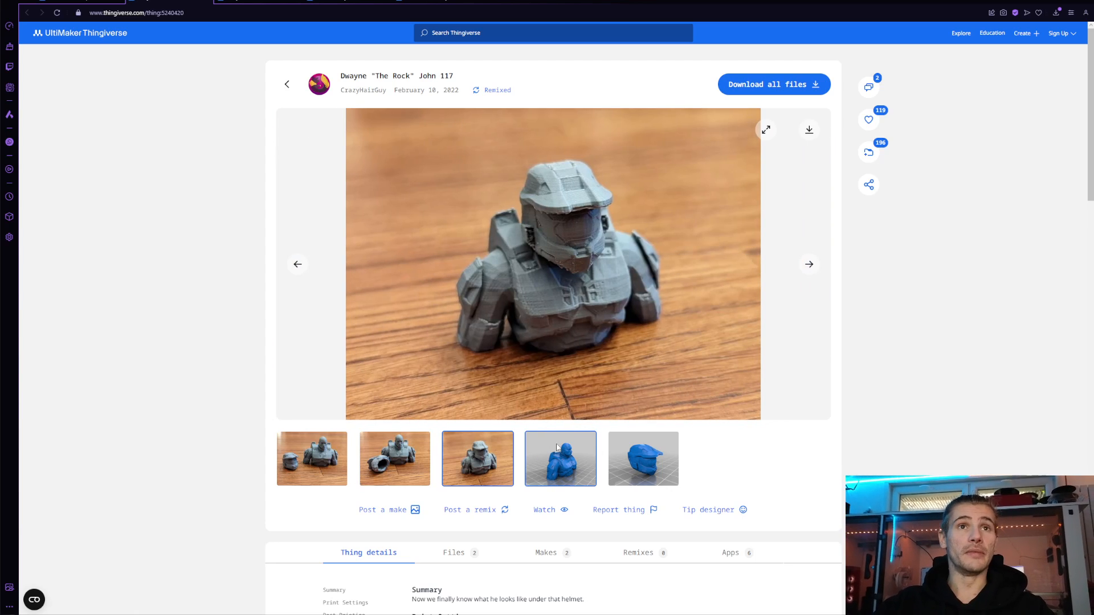
click(565, 468)
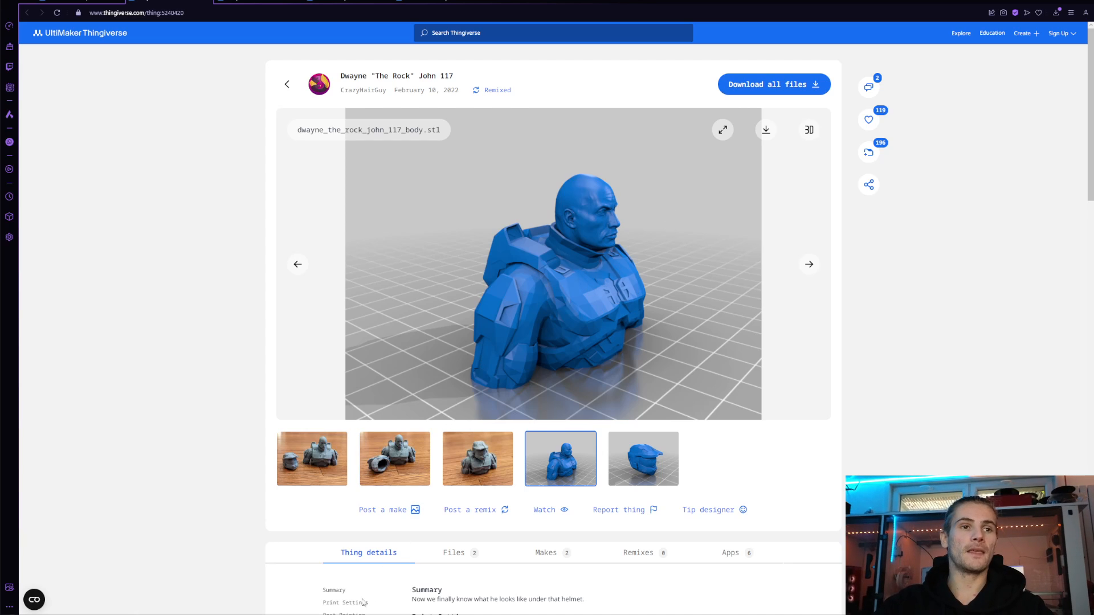
click(320, 593)
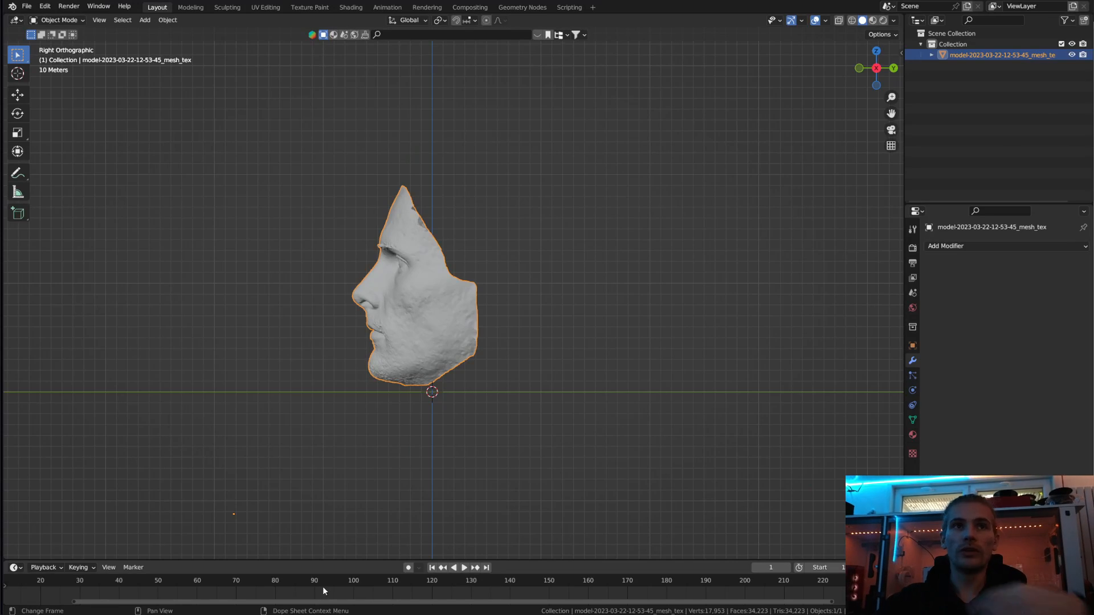
Step: Import dwayne_the_rock_john_117_body.stl as an STL into the scene with the face scan
scroll(611, 406, down, 3)
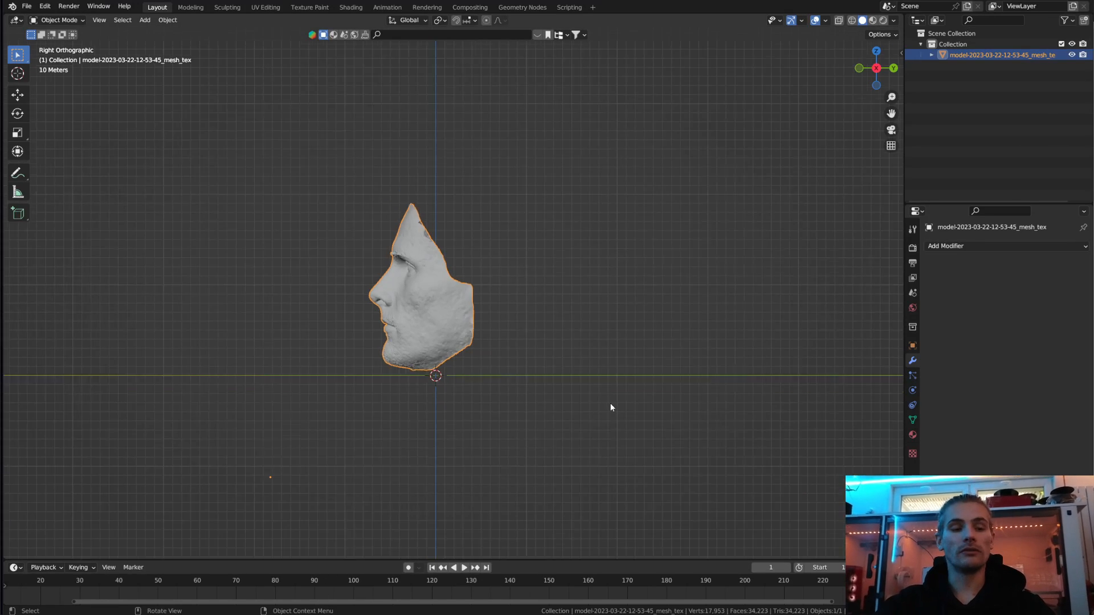
scroll(581, 398, up, 3)
scroll(575, 391, down, 3)
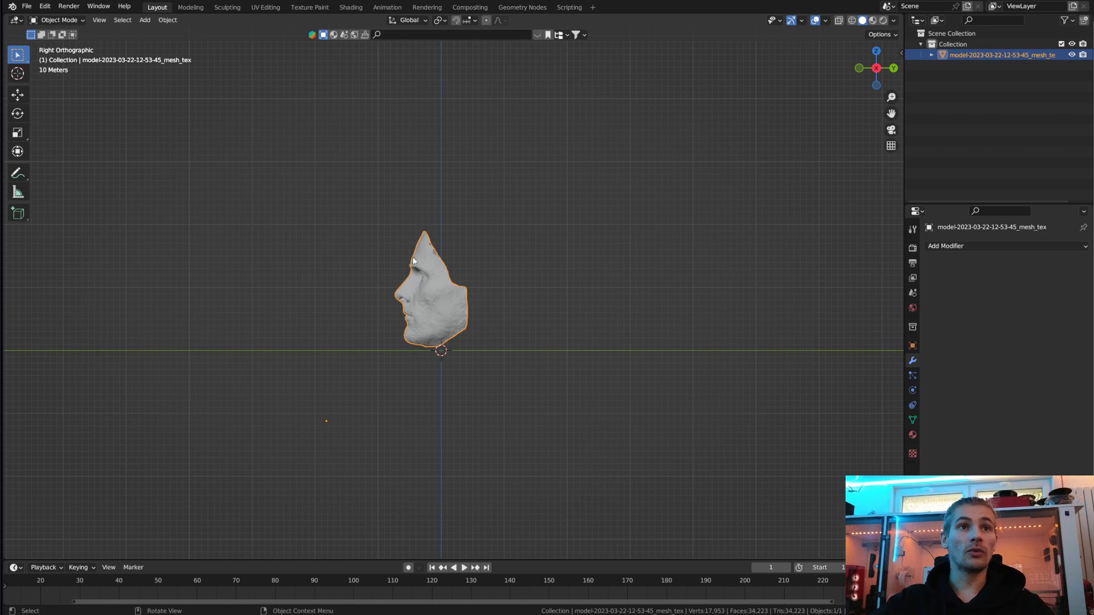
click(27, 7)
mouse_move(67, 152)
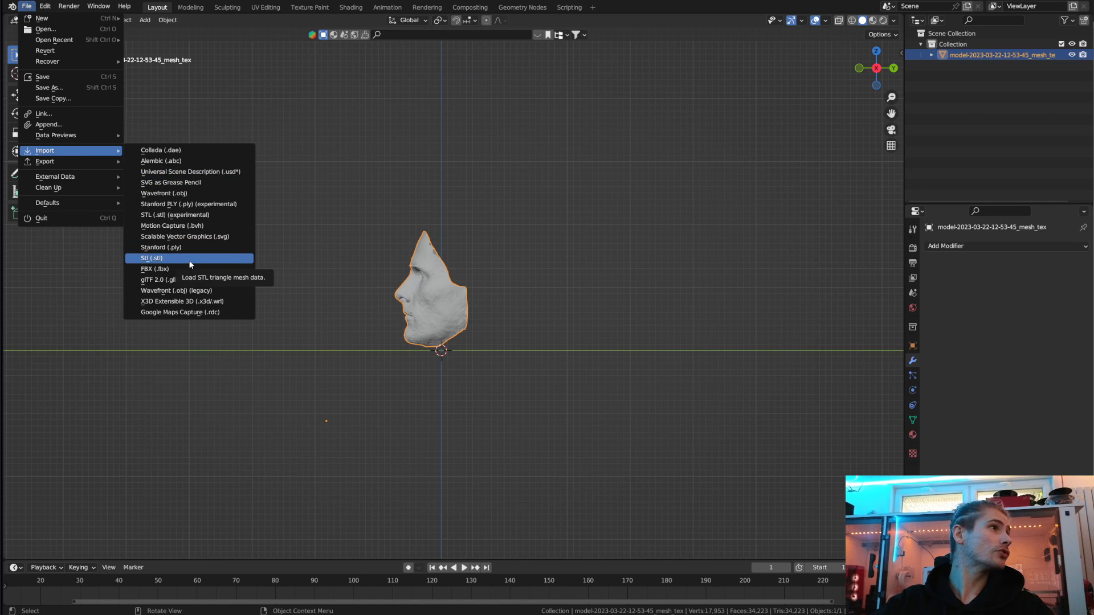
click(204, 259)
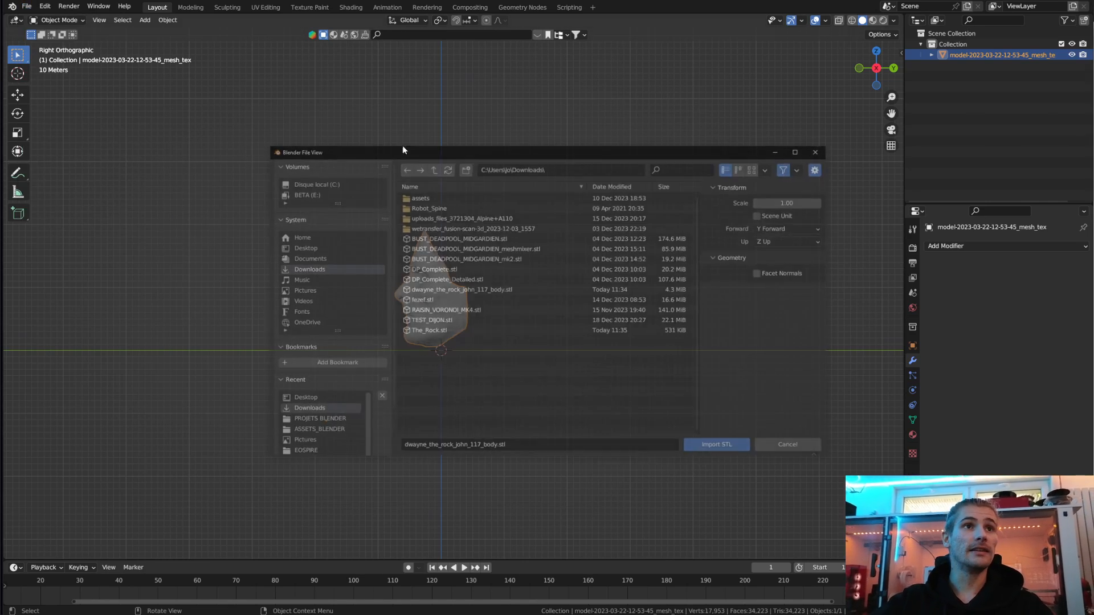
key(Escape)
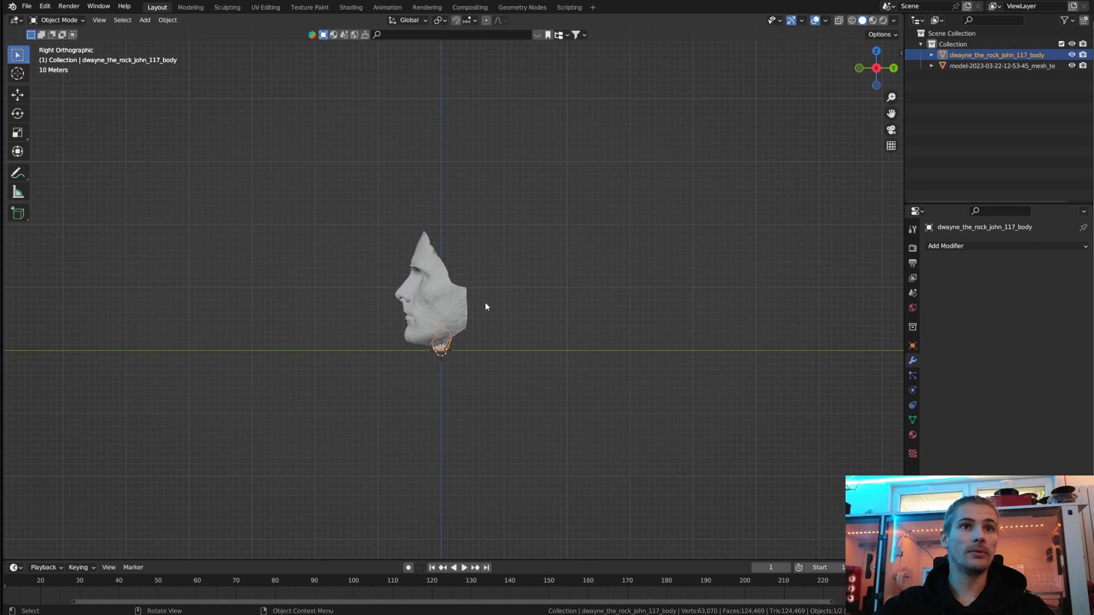
scroll(454, 362, up, 5)
scroll(459, 429, down, 1)
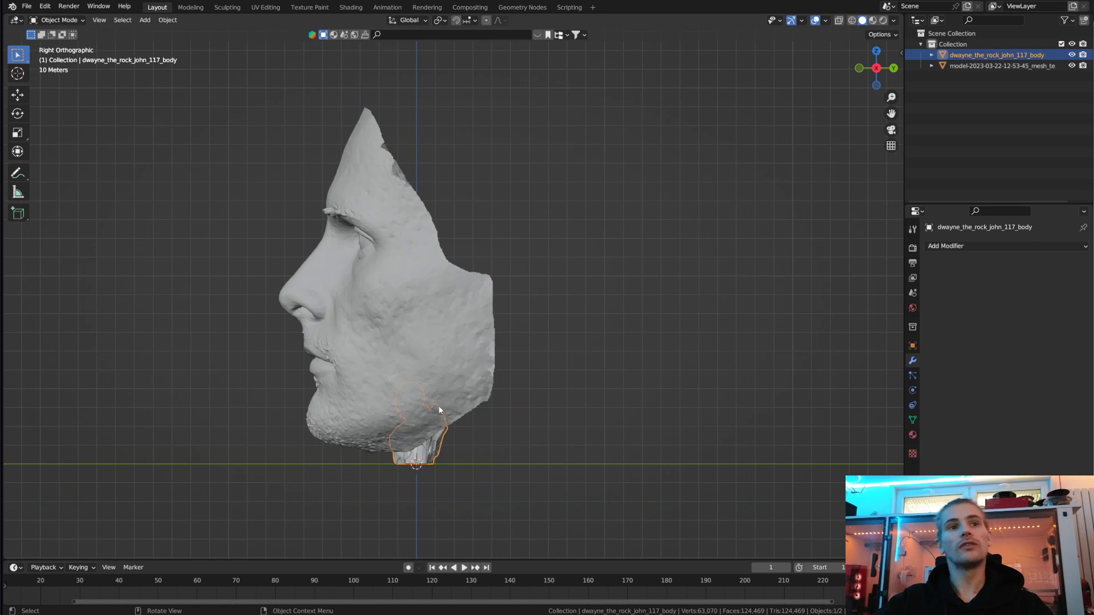
Step: Show the scene in wireframe and scale up the imported bust so its head is close to the face scan's size
click(853, 20)
scroll(451, 342, up, 5)
scroll(450, 353, down, 5)
scroll(447, 374, up, 2)
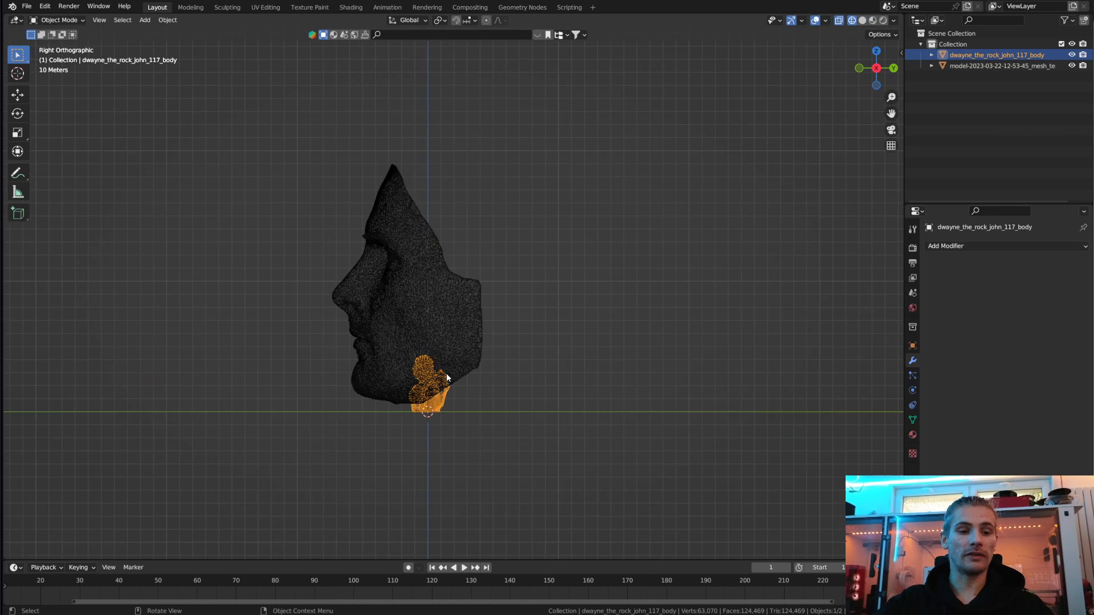
key(s)
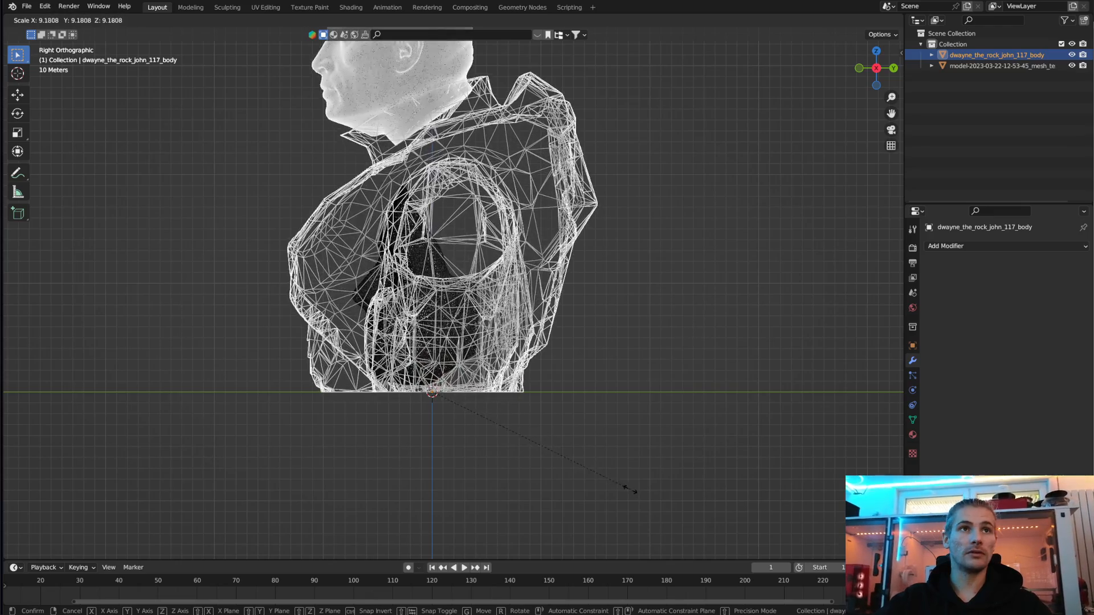
click(566, 402)
scroll(566, 402, down, 4)
scroll(527, 349, up, 3)
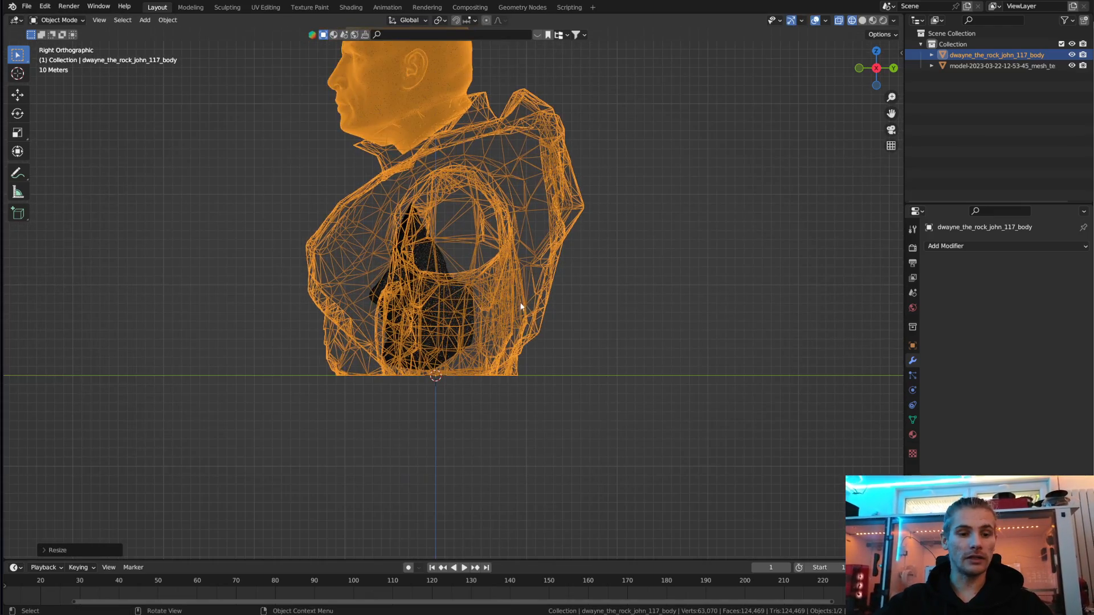
Step: Lower the bust so its head overlaps the face scan in profile, enlarging it by a factor of about 1.2 along the way
key(g)
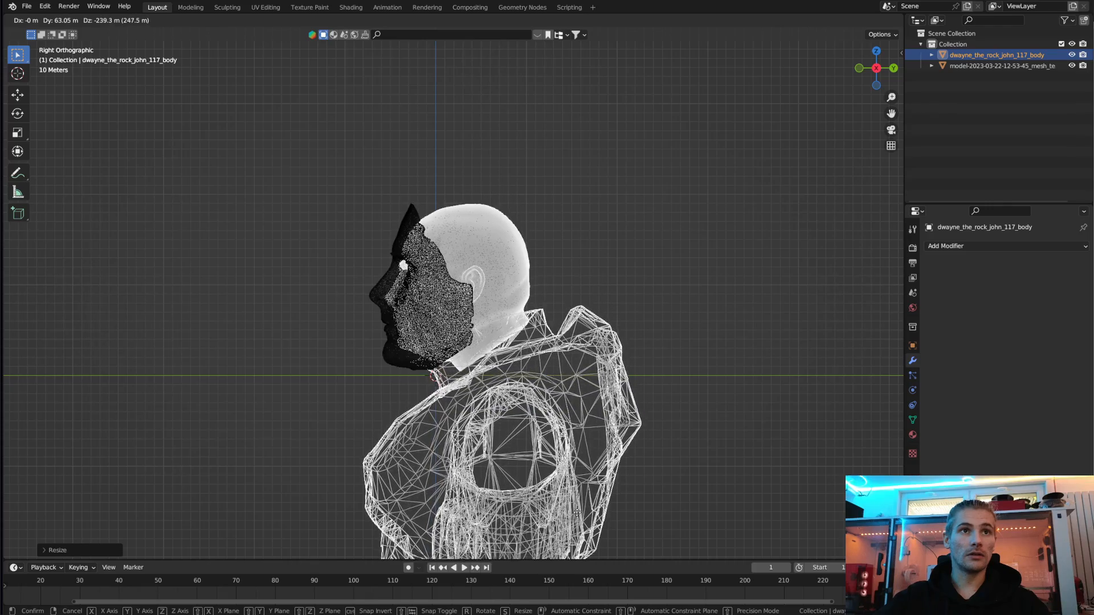
click(581, 513)
key(s)
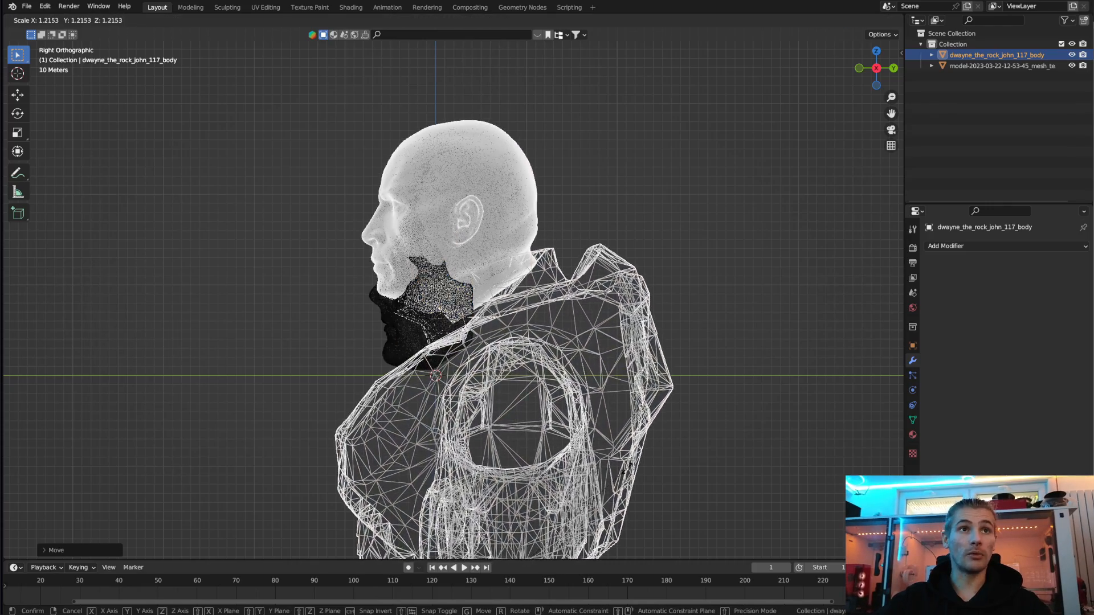
click(626, 460)
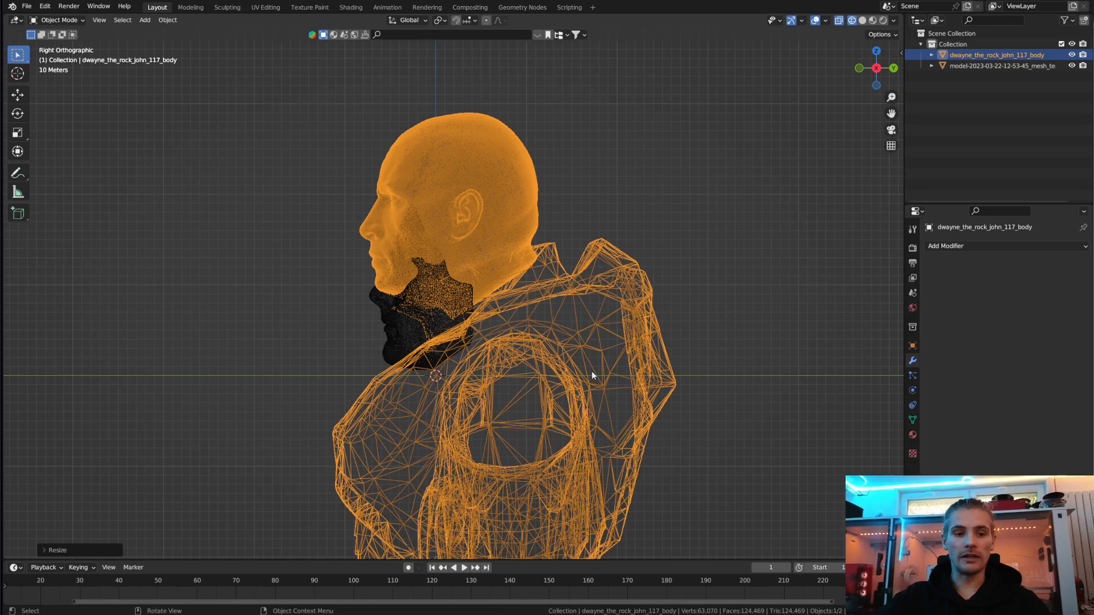
key(g)
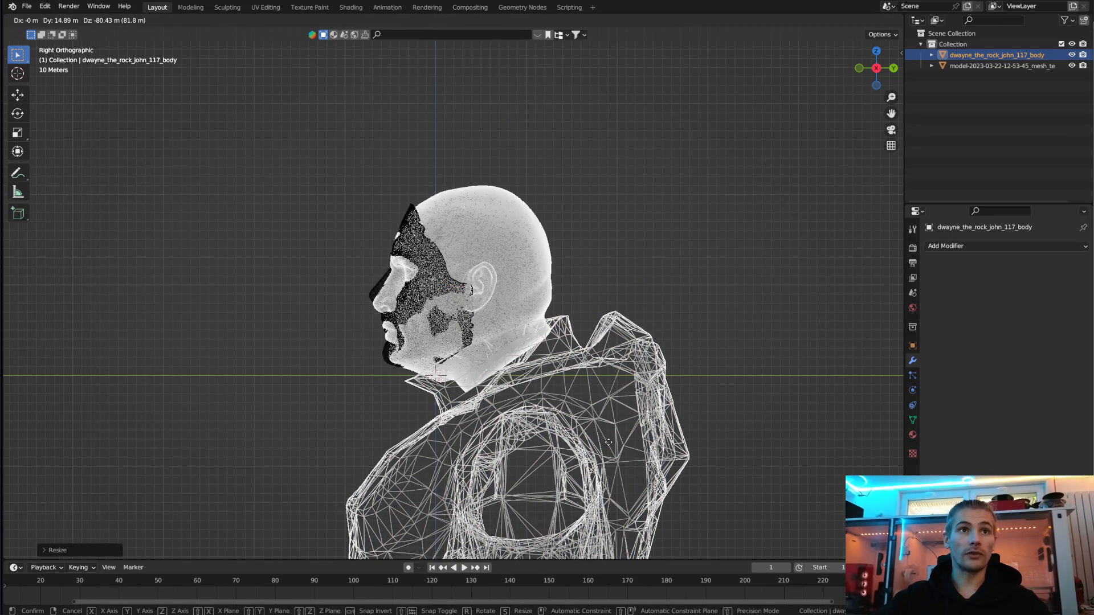
click(613, 442)
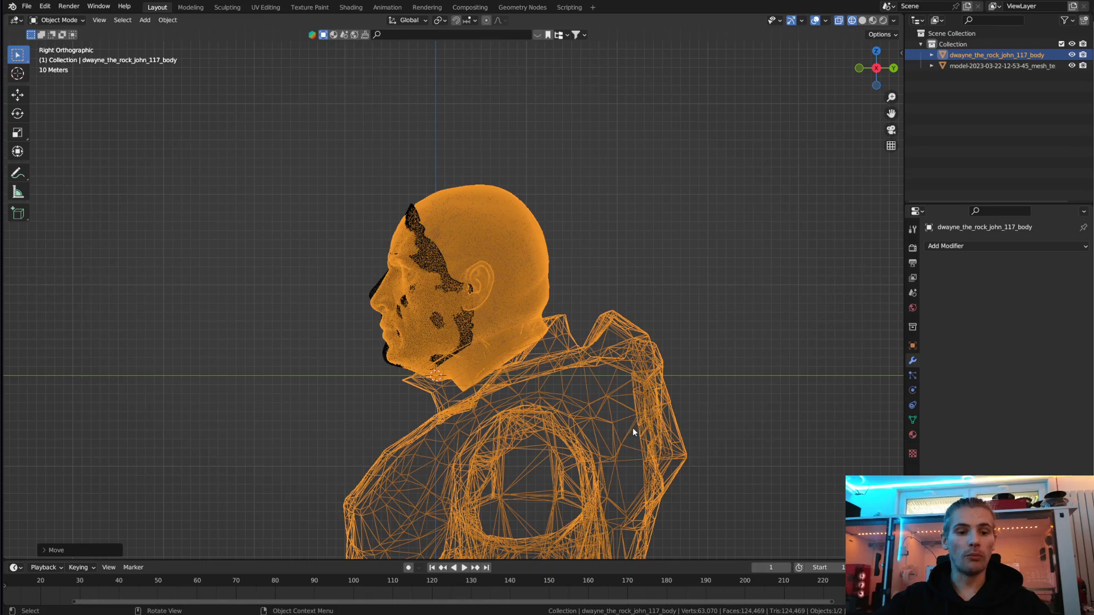
Step: Enlarge the bust slightly more and realign its head with the face scan in profile, checking the overlap in front orthographic view
key(s)
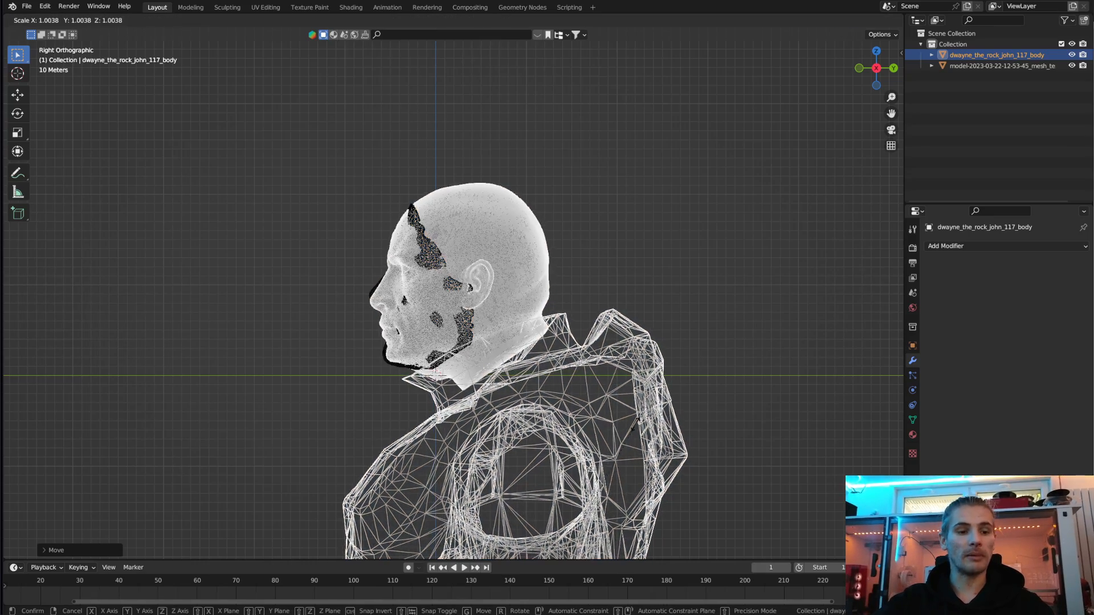
click(649, 395)
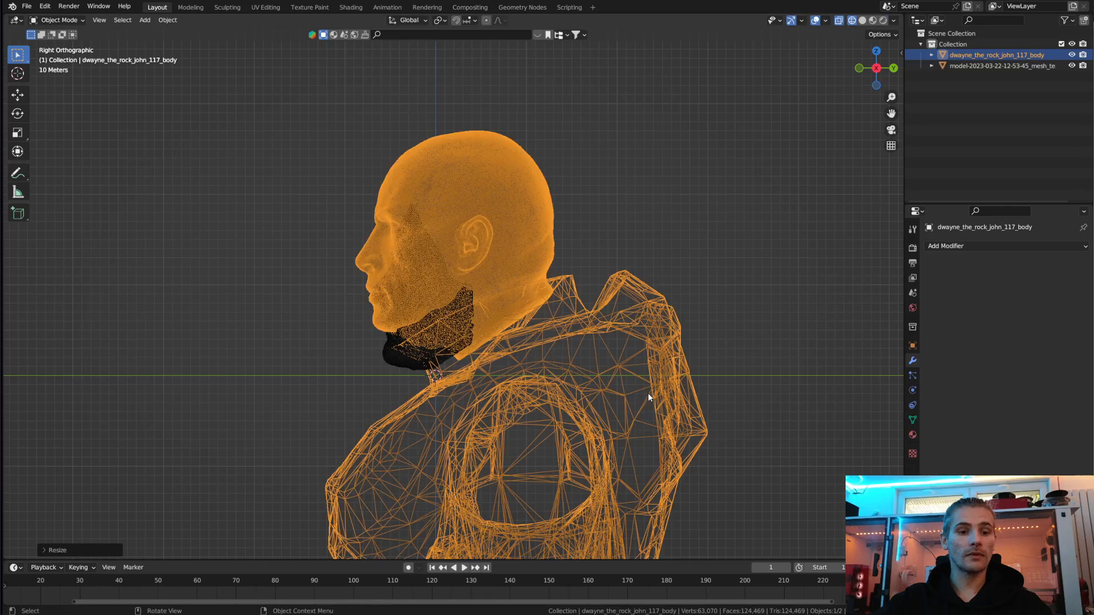
key(g)
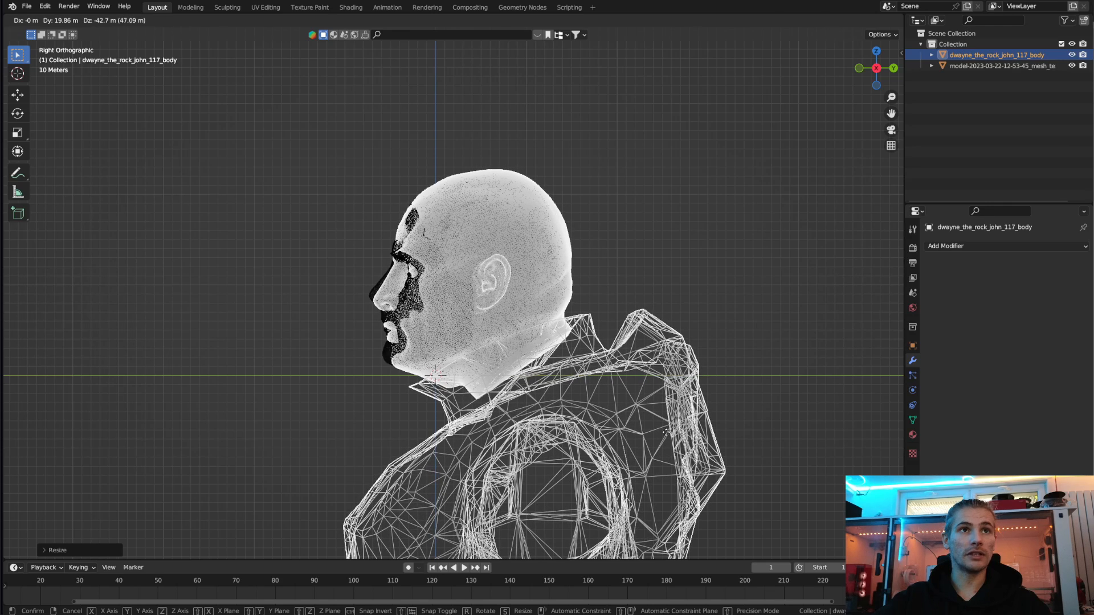
click(666, 431)
click(859, 68)
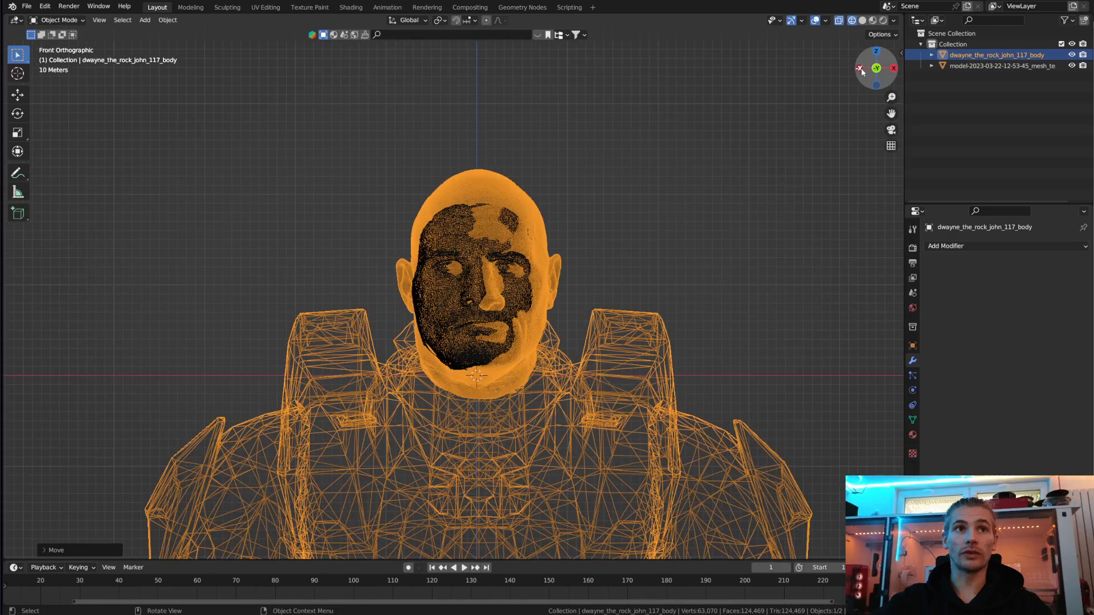
scroll(482, 348, up, 3)
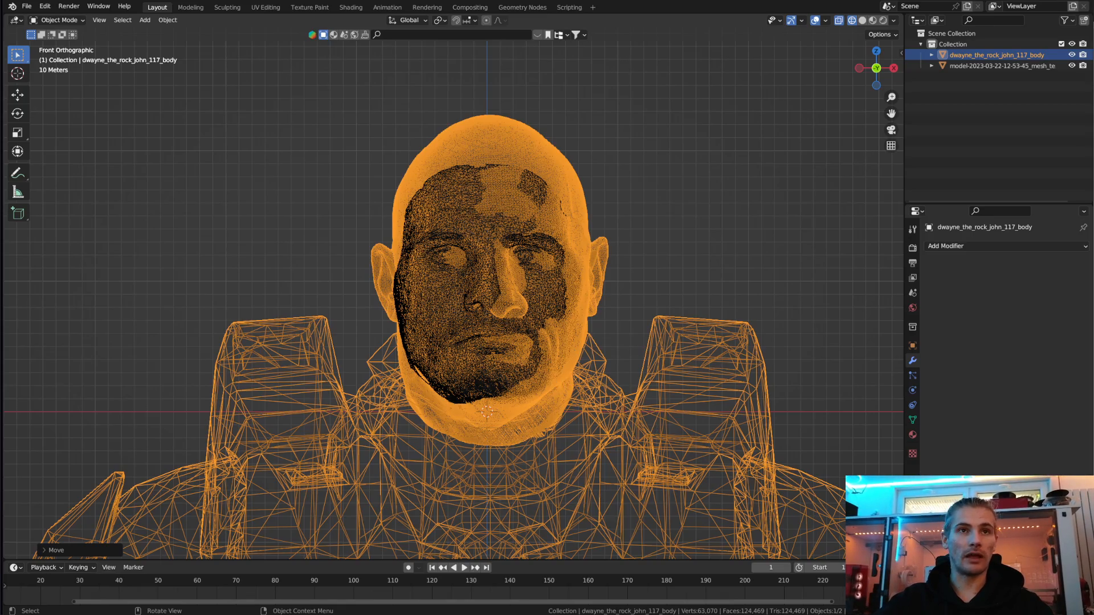
Step: Rotate the bust a few degrees about the global Z axis to match the face scan, then fine-tune its position in profile
key(r)
key(z)
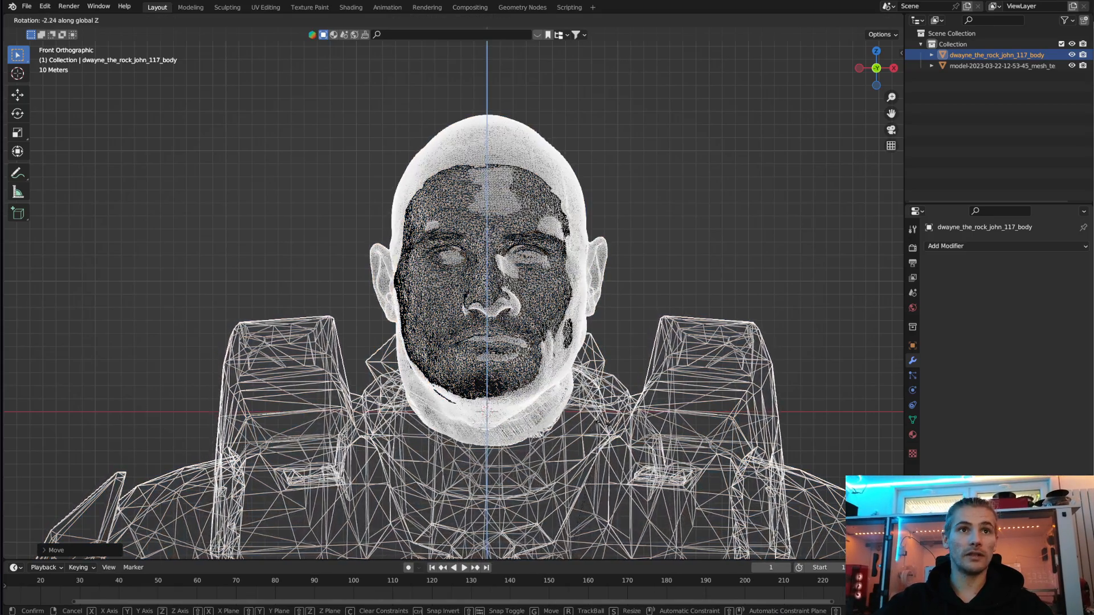
click(596, 426)
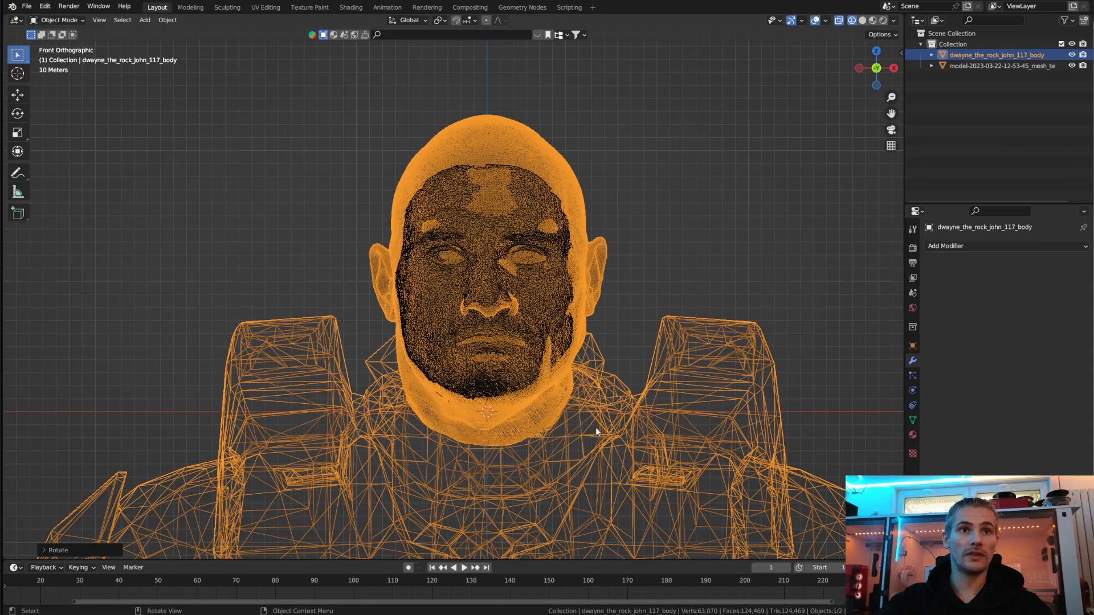
click(893, 68)
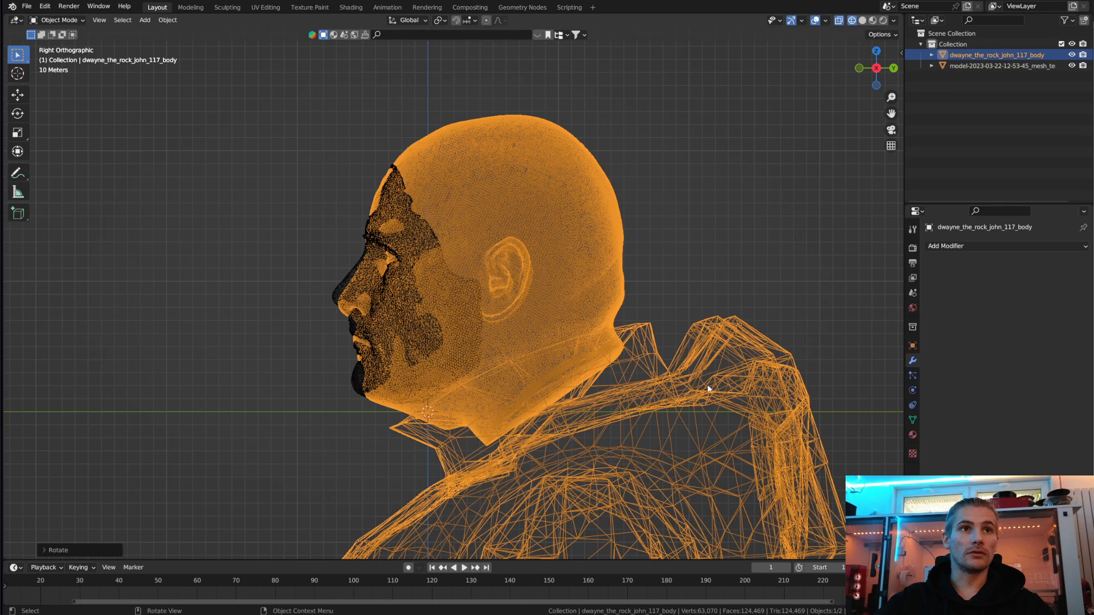
key(g)
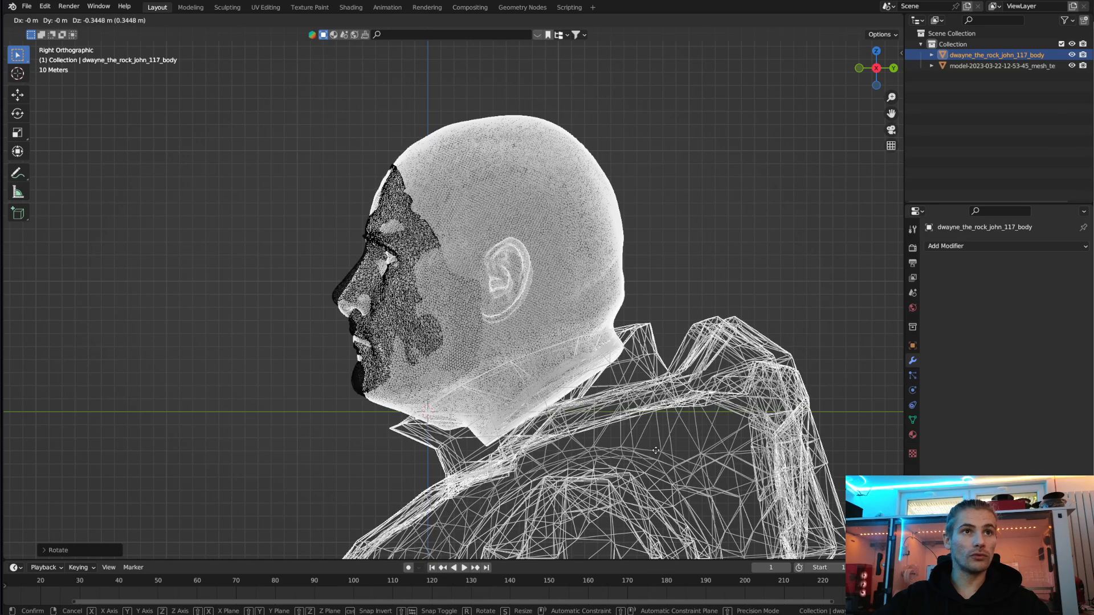
click(656, 451)
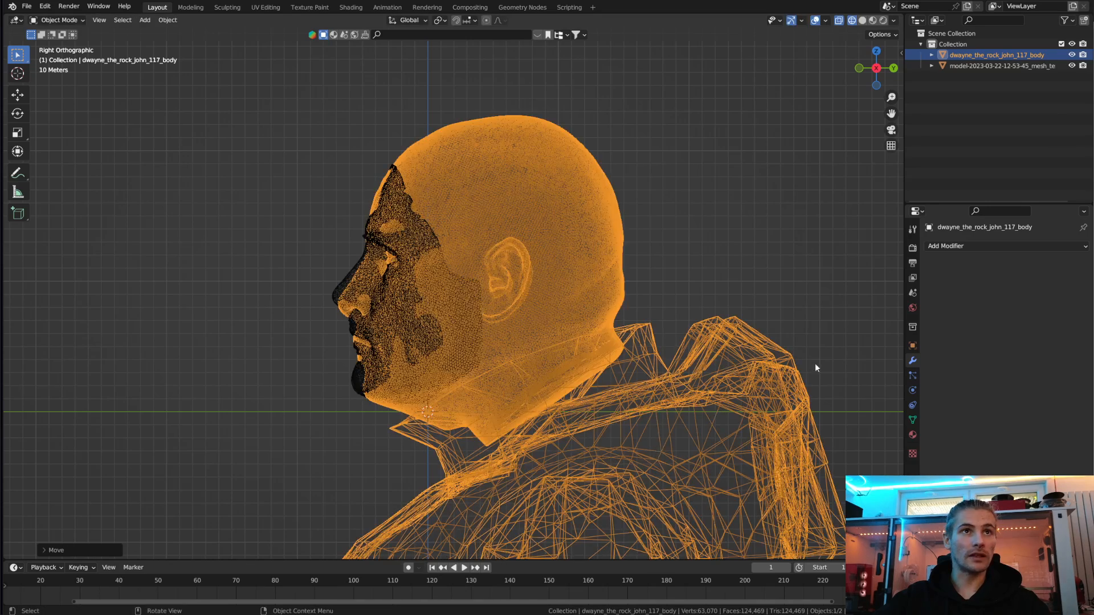
Step: Check the front alignment with solid shading and shift the bust about -2.16 m along the X axis to centre its head on the face scan
click(859, 67)
scroll(582, 366, up, 4)
scroll(582, 366, down, 3)
click(695, 215)
scroll(684, 251, up, 3)
scroll(627, 171, down, 3)
click(548, 119)
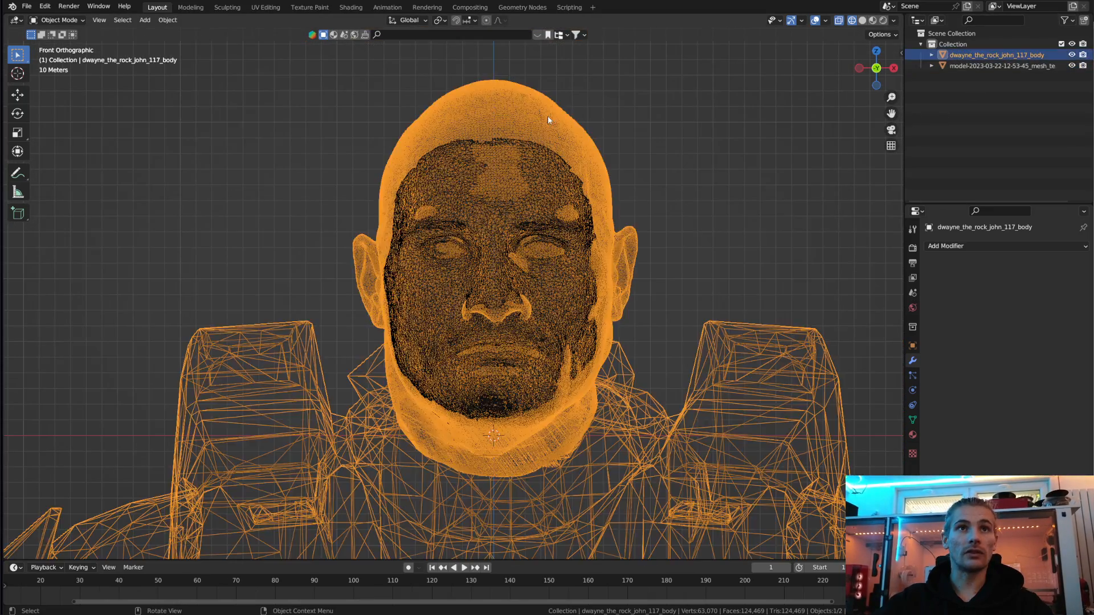
click(862, 20)
scroll(601, 272, up, 3)
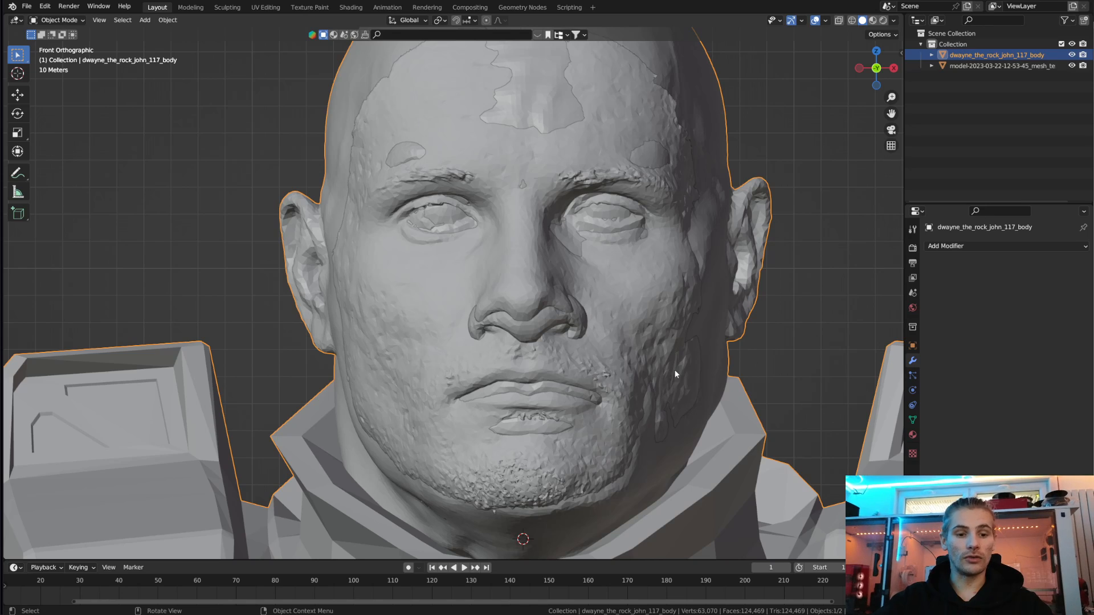
key(g)
key(x)
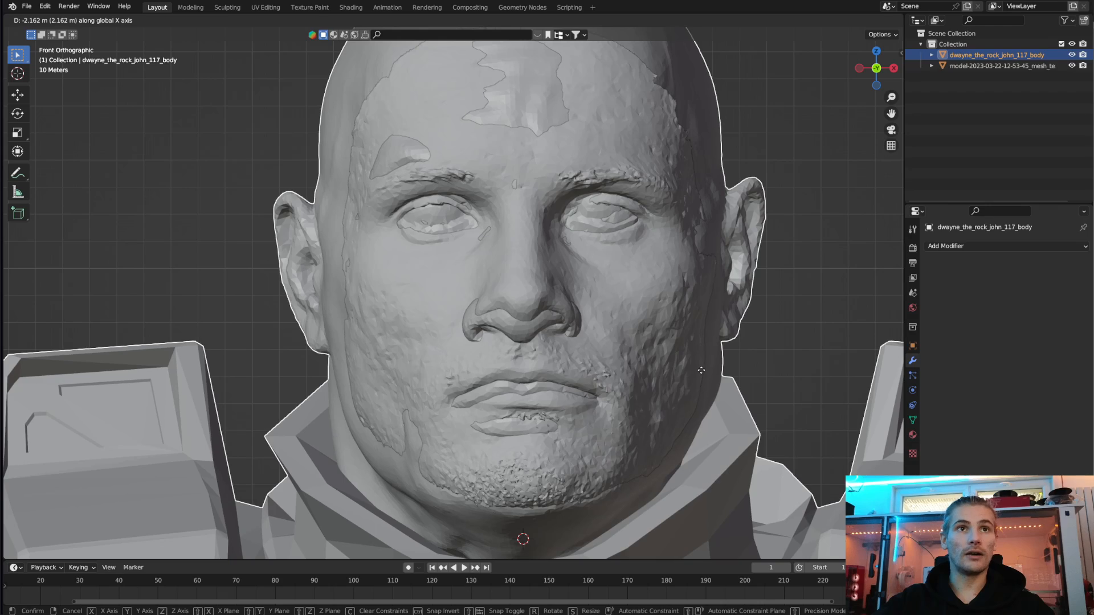
click(701, 370)
Step: Examine in profile how the face scan sits on the bust's head and neck
middle_drag(501, 279, 497, 314)
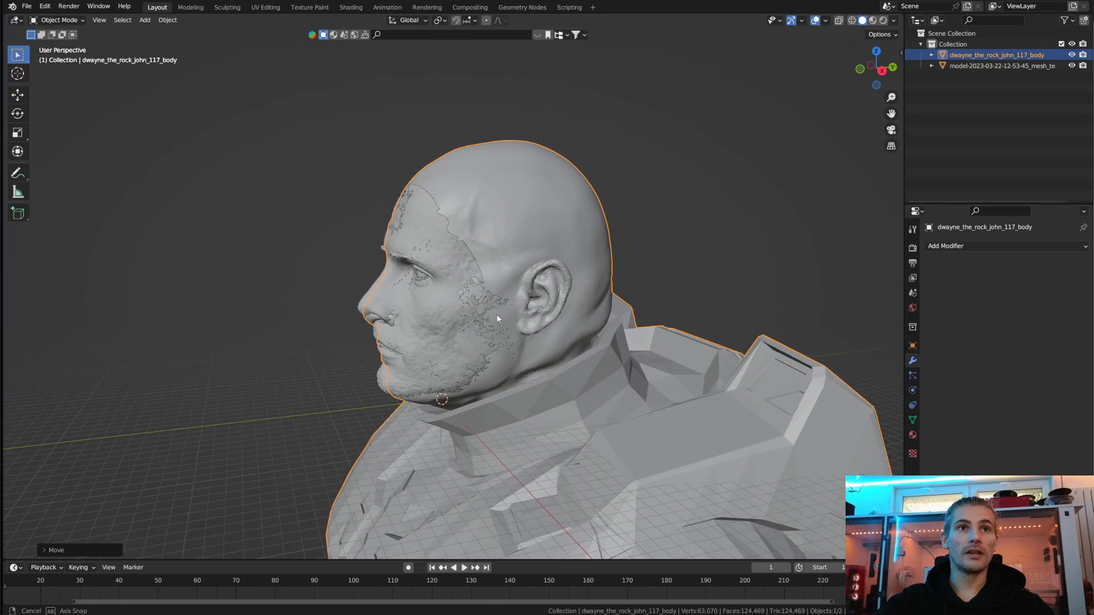
click(884, 71)
scroll(538, 242, up, 3)
scroll(548, 233, down, 2)
scroll(551, 256, up, 1)
scroll(556, 310, down, 1)
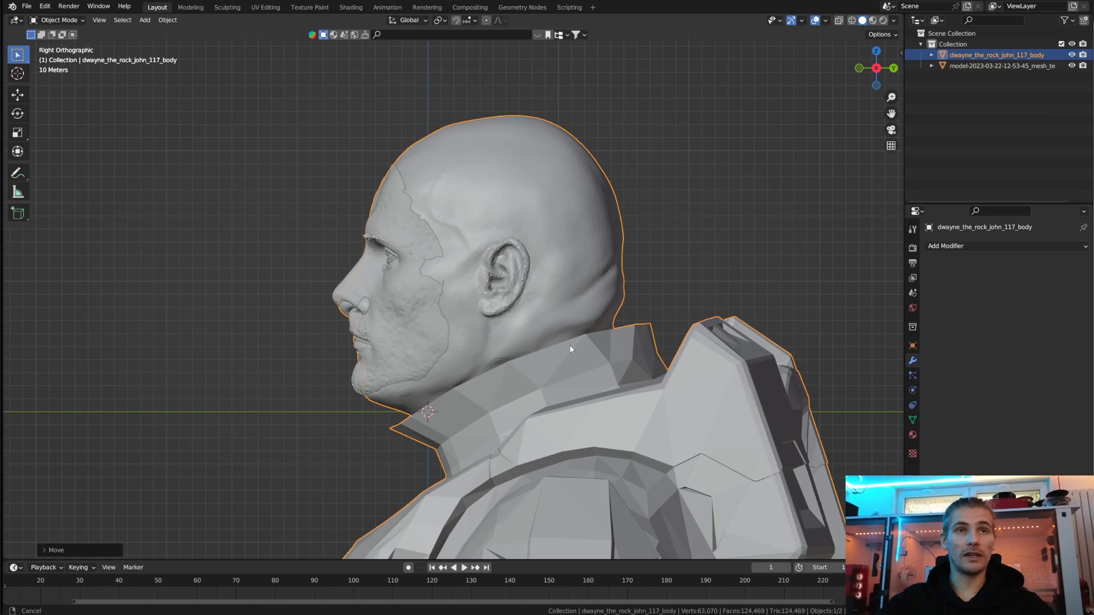
shift+middle_drag(572, 347, 556, 248)
scroll(555, 249, down, 1)
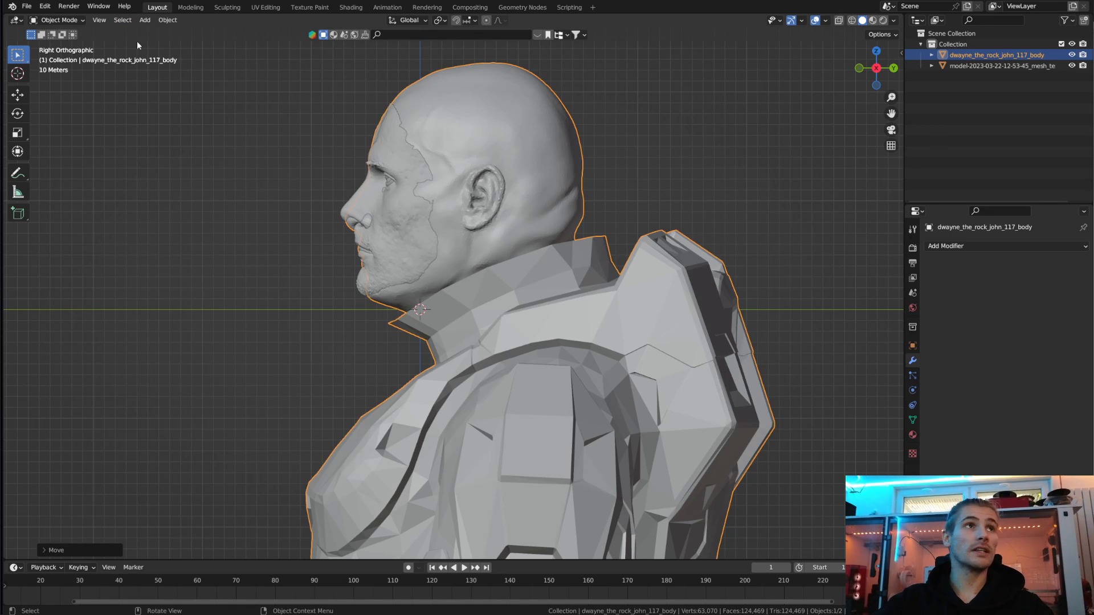
Step: Open the bust for mesh editing in wireframe with no faces selected, and highlight the face scan as a reference
click(59, 20)
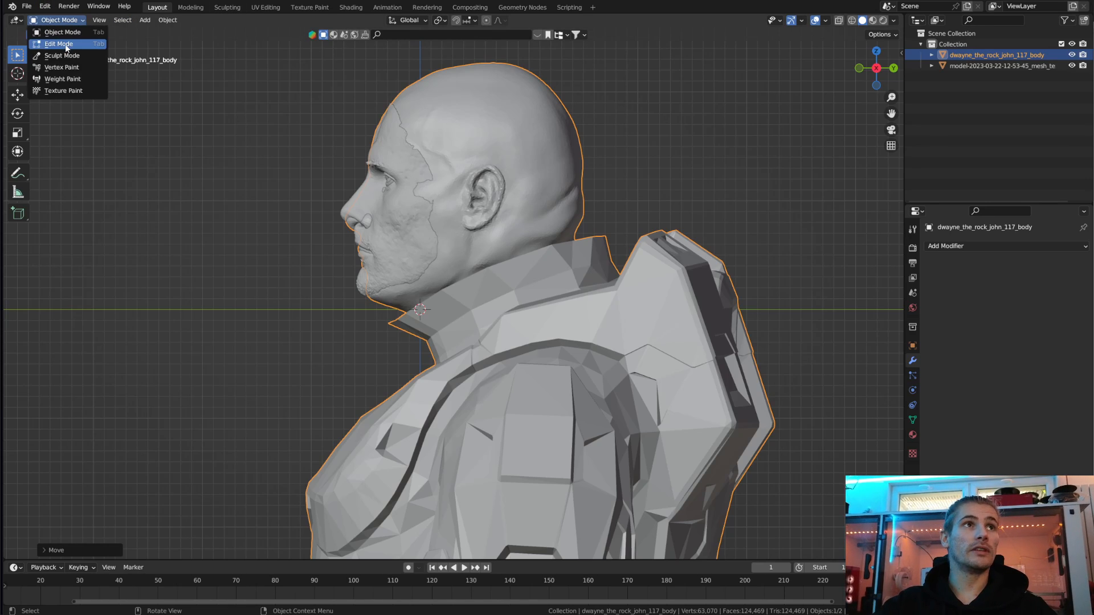
click(64, 44)
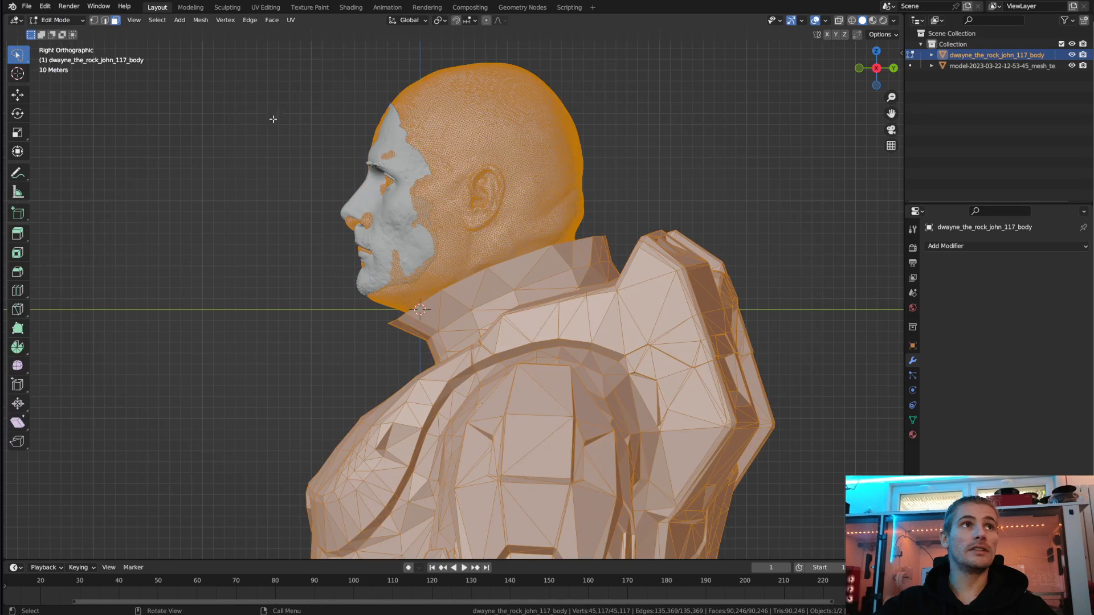
click(852, 21)
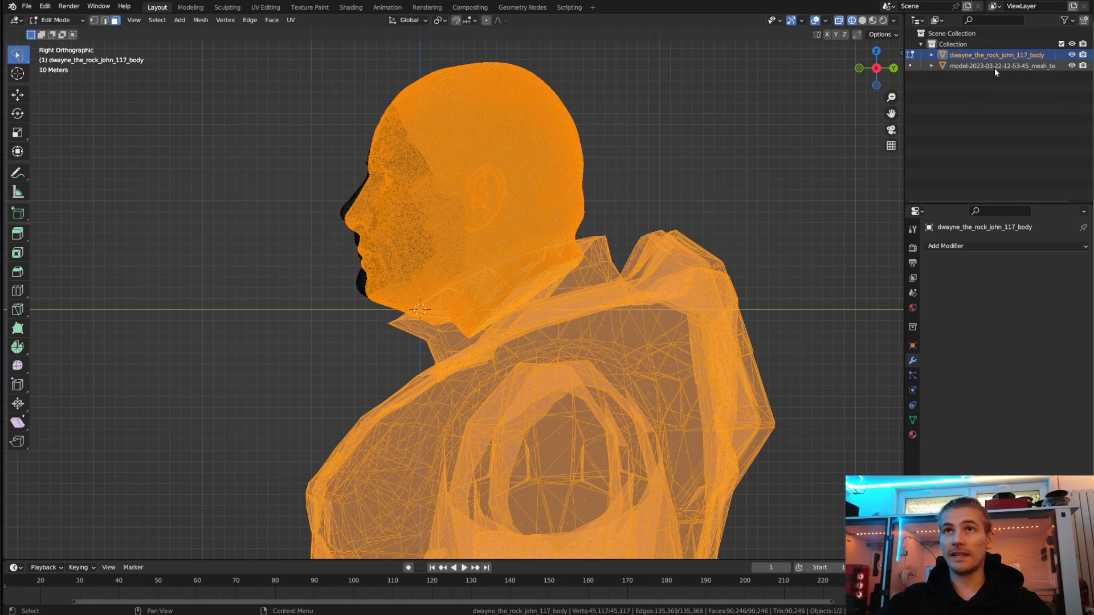
click(1001, 67)
scroll(618, 167, up, 5)
scroll(617, 167, down, 5)
key(alt+a)
scroll(440, 190, up, 6)
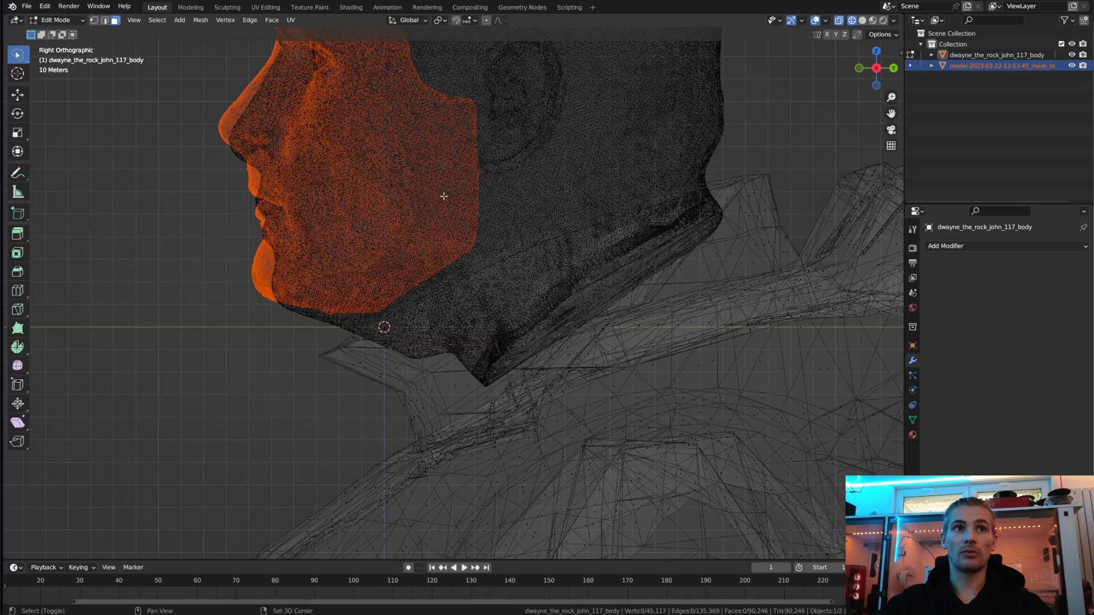
Step: Lasso the bust's original face area along the outline of the face scan in profile and delete those faces
scroll(484, 342, down, 5)
scroll(589, 368, up, 3)
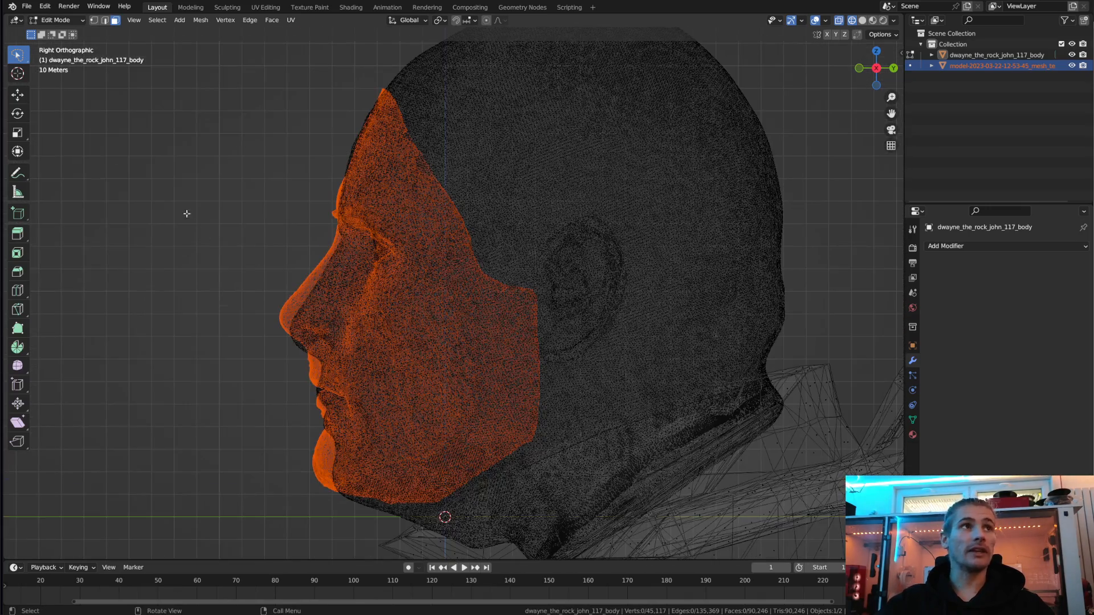
scroll(273, 232, down, 2)
shift+middle_drag(503, 356, 503, 355)
ctrl+right_drag(395, 130, 411, 161)
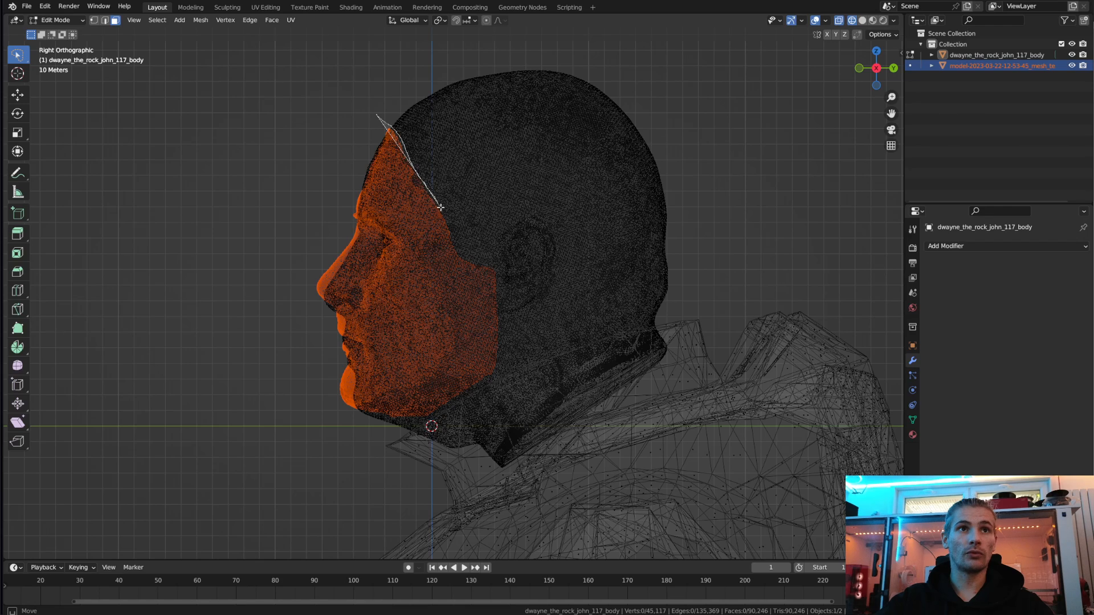
mouse_move(493, 267)
ctrl+right_down()
mouse_move(501, 342)
mouse_move(481, 386)
mouse_move(422, 422)
mouse_move(359, 440)
mouse_move(195, 257)
mouse_move(330, 140)
ctrl+right_up()
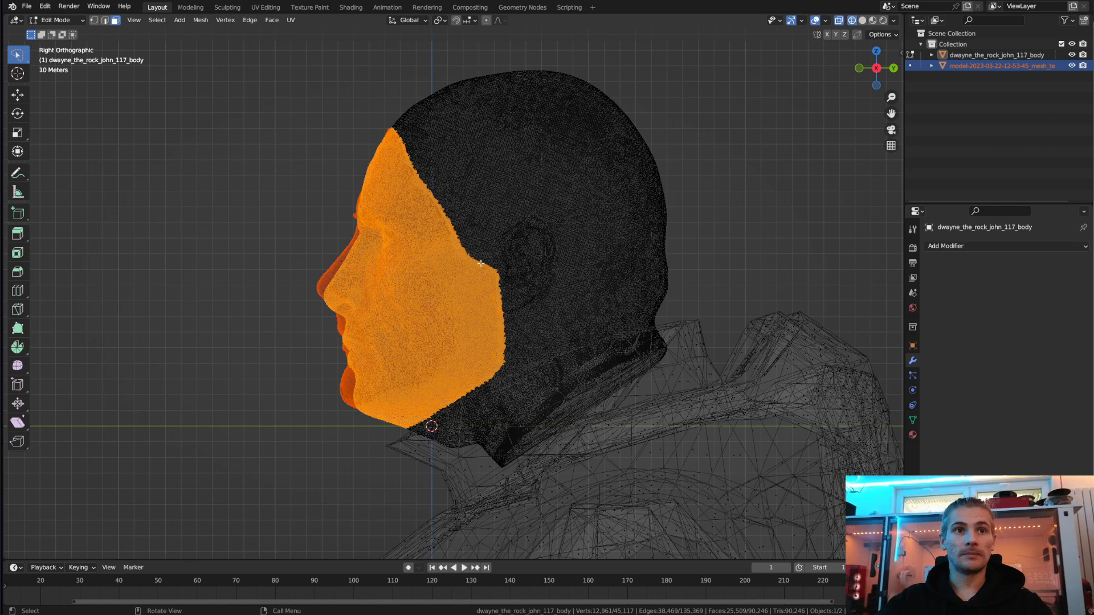
key(x)
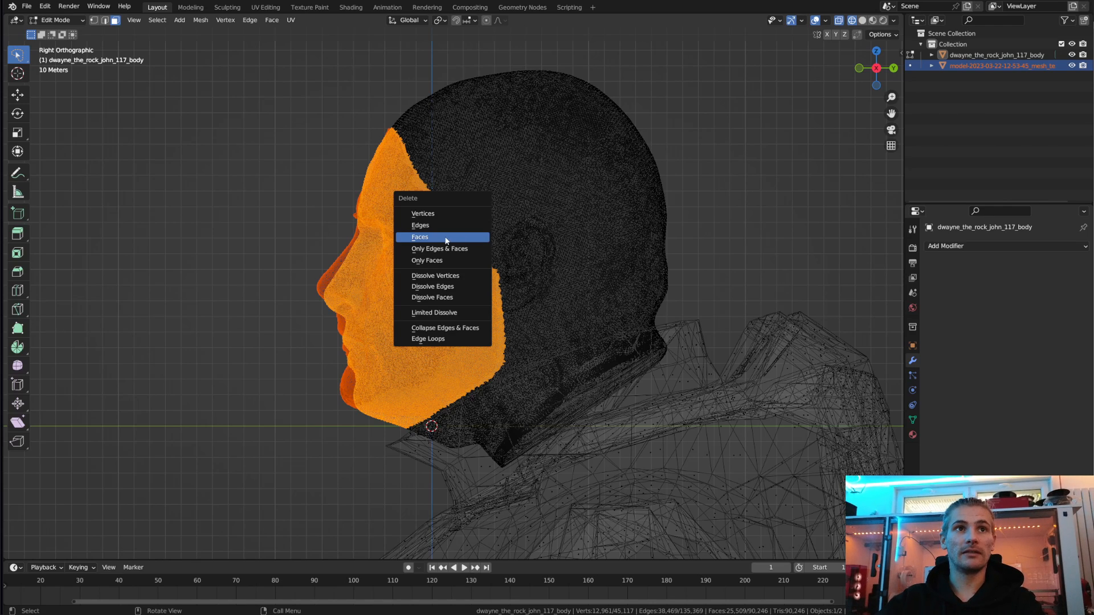
click(446, 240)
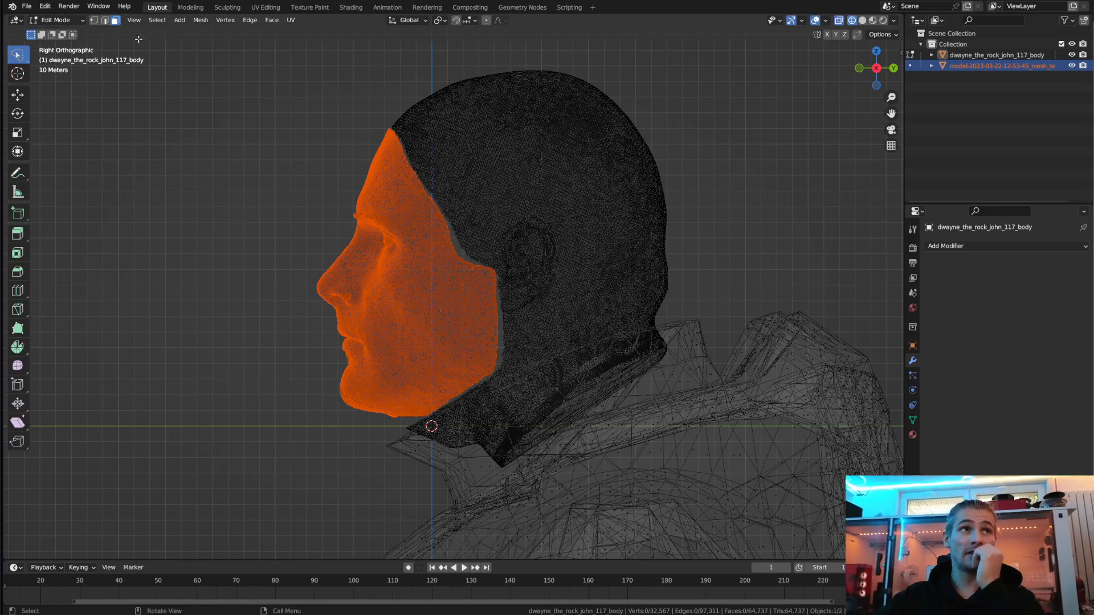
Step: Return to Object Mode with solid shading, deselect everything and inspect the seam around the face scan
click(57, 20)
click(62, 32)
middle_drag(416, 288, 524, 291)
click(862, 20)
mouse_move(563, 255)
middle_down()
mouse_move(506, 286)
mouse_move(336, 222)
mouse_move(544, 266)
mouse_move(706, 268)
mouse_move(781, 299)
mouse_move(786, 354)
mouse_move(667, 342)
mouse_move(571, 306)
mouse_move(470, 206)
middle_up()
click(328, 220)
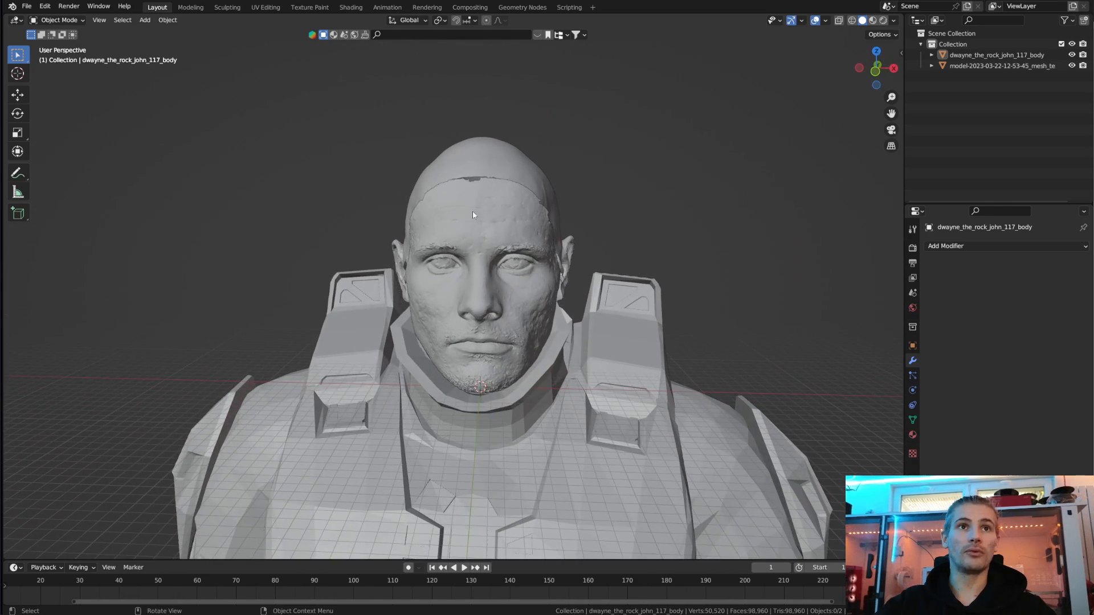
Step: Scale the face scan down slightly in front view and move it about 1 m along both X and Z to fit the opening
click(470, 206)
click(876, 76)
scroll(519, 248, up, 4)
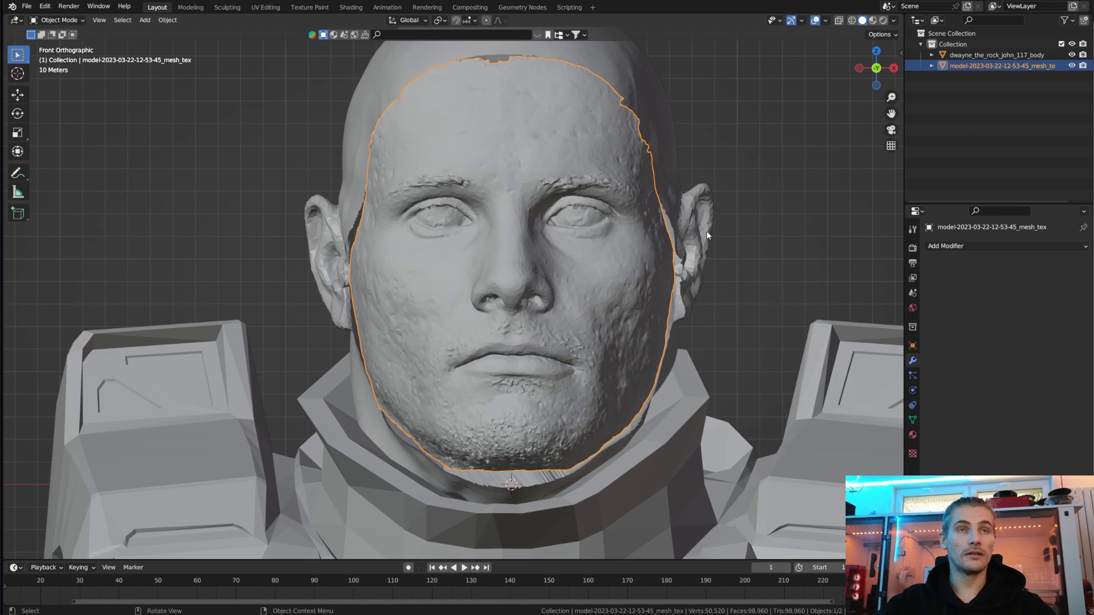
key(s)
click(698, 239)
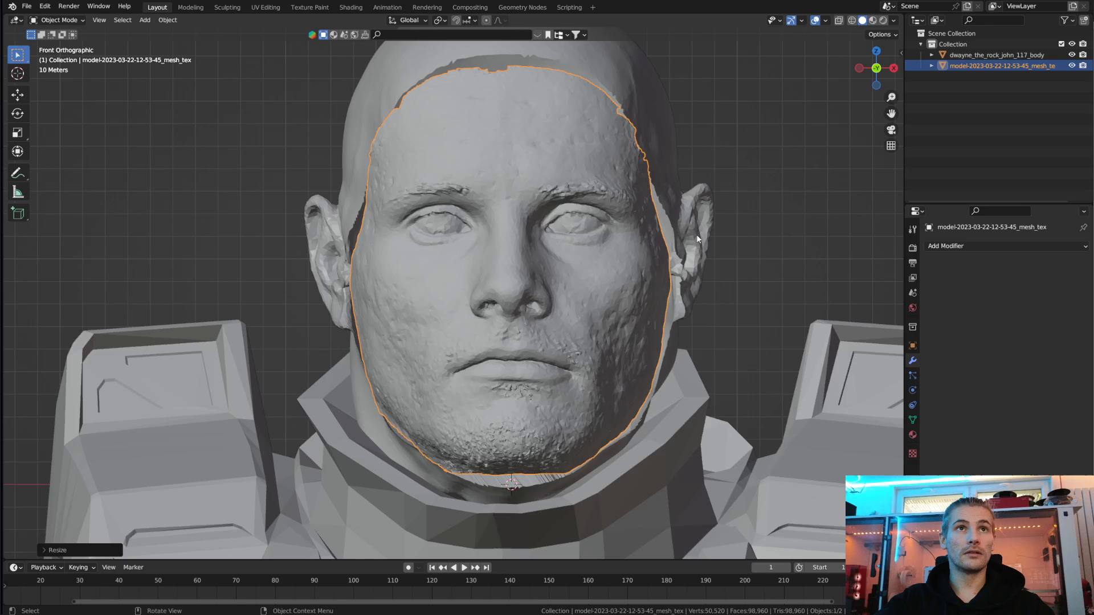
key(g)
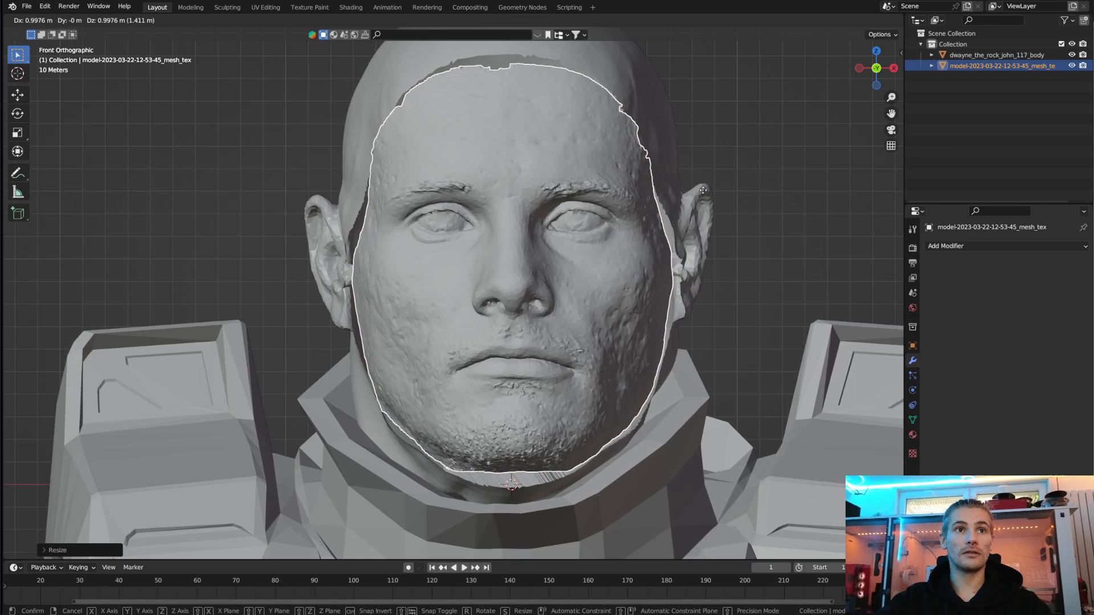
click(705, 194)
Step: Join the face scan and the bust into a single object, with the bust as the active object
middle_drag(704, 194, 527, 297)
scroll(549, 297, up, 4)
scroll(547, 297, down, 2)
scroll(526, 297, down, 3)
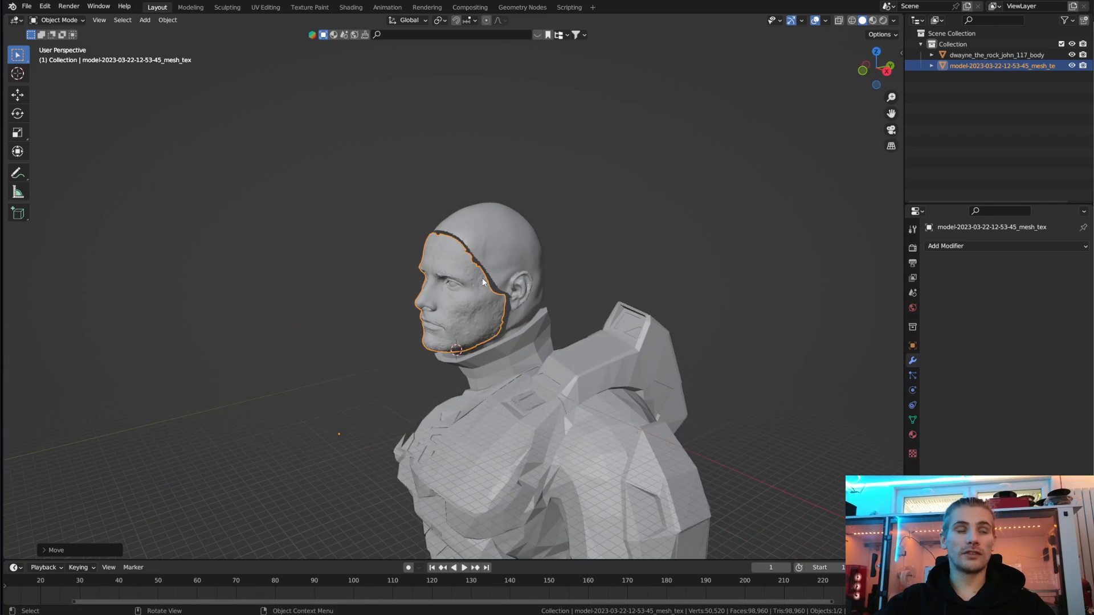
shift+click(536, 328)
scroll(547, 325, up, 5)
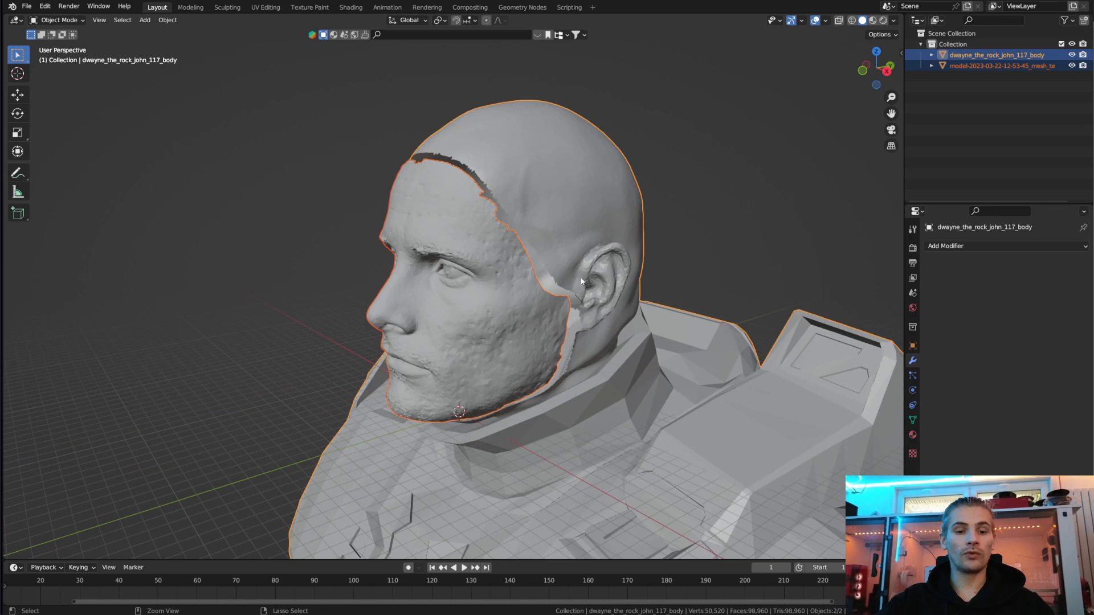
key(ctrl+j)
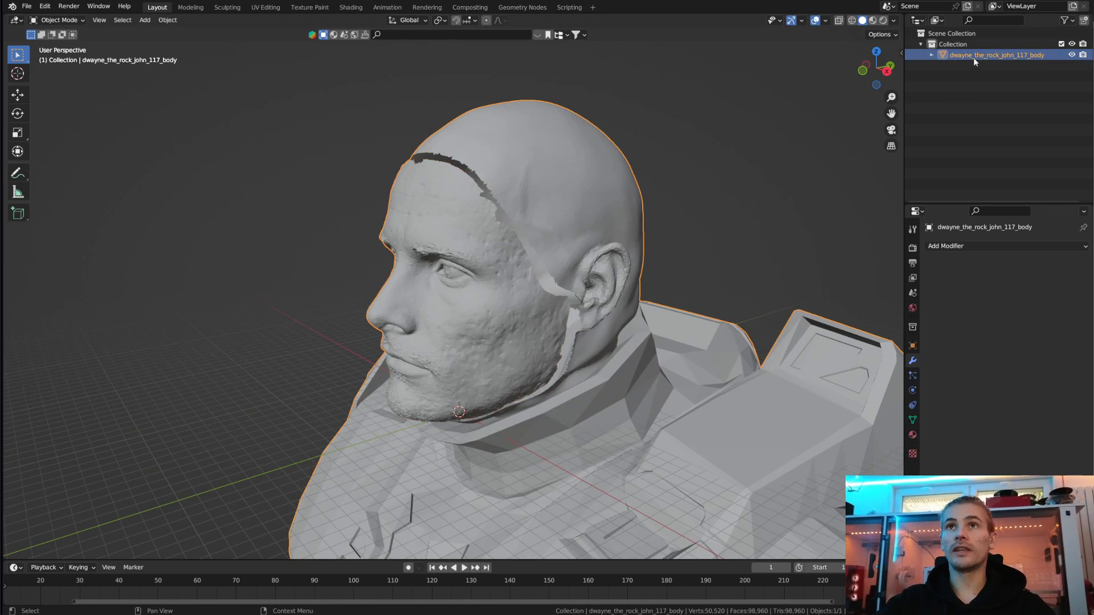
middle_drag(517, 278, 449, 281)
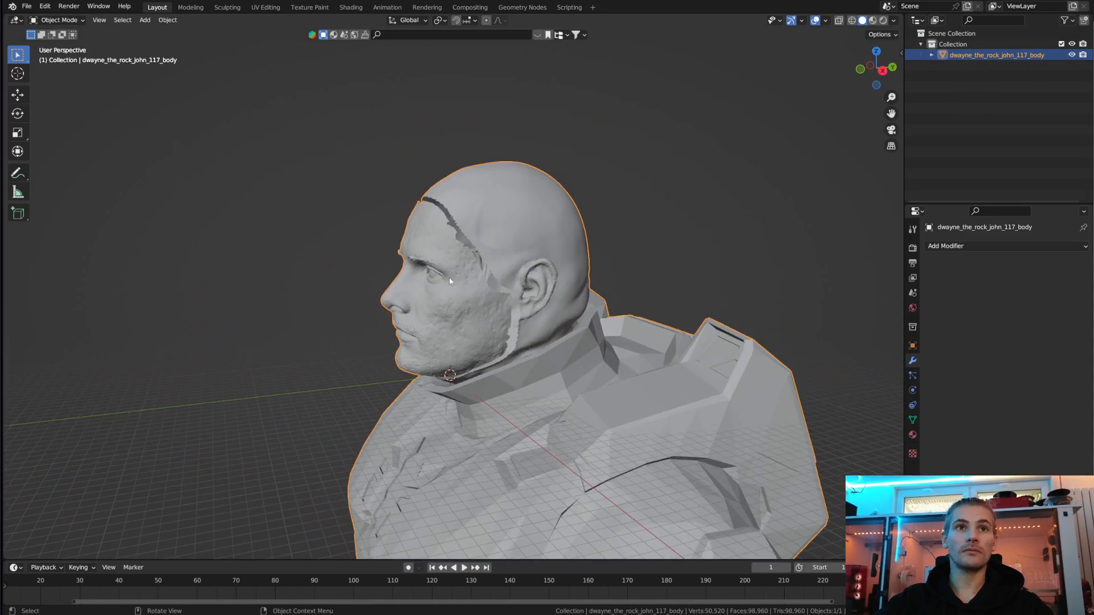
Step: Export the joined bust as an STL file named bust_JO with Selection Only enabled
click(25, 7)
mouse_move(65, 160)
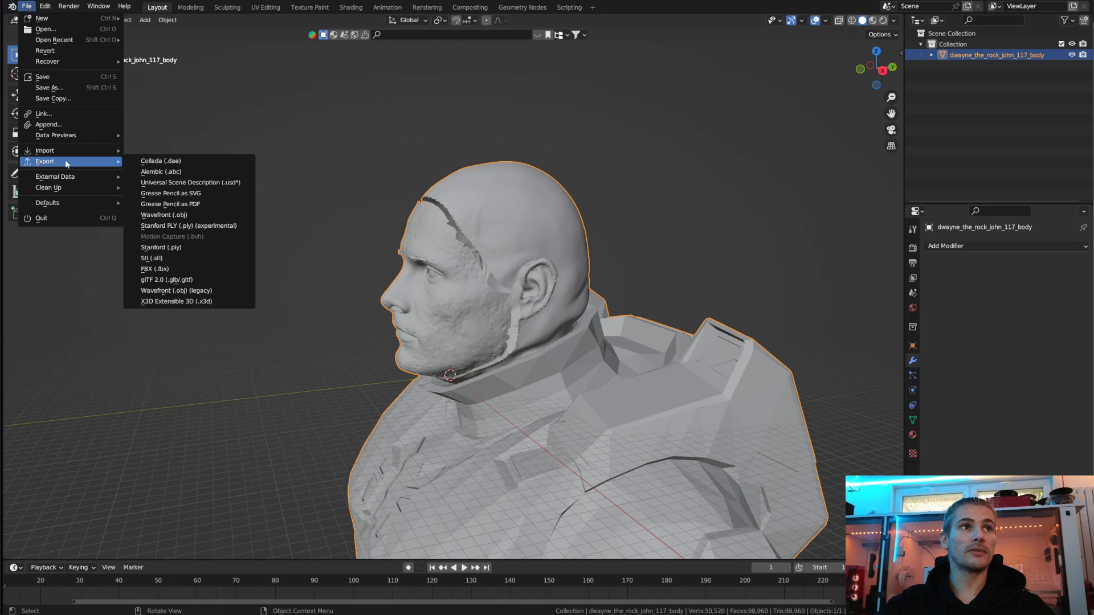
click(187, 259)
key(Return)
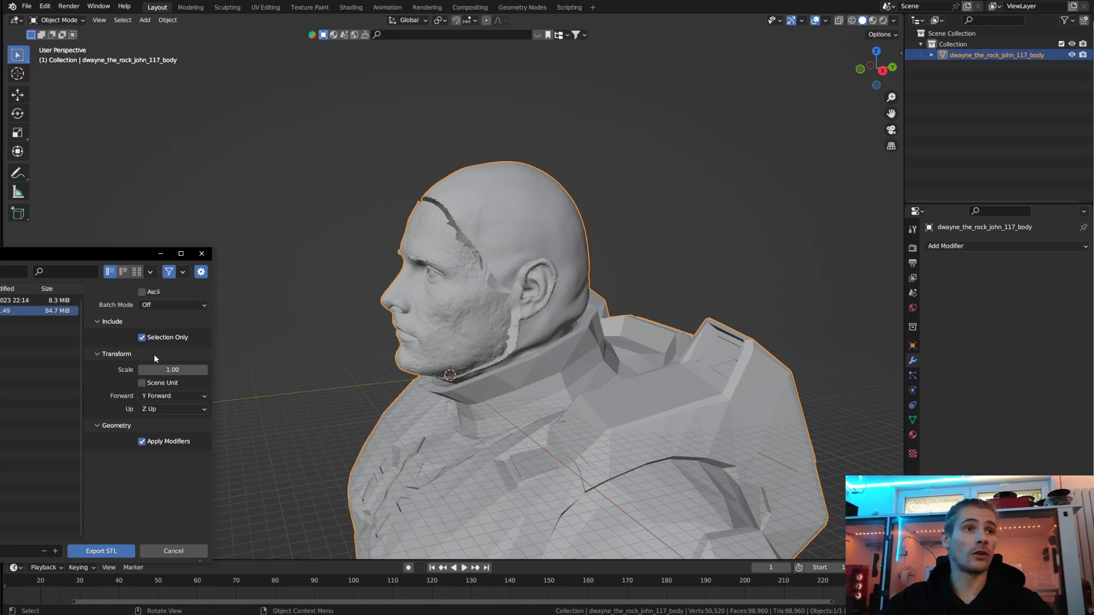
click(101, 551)
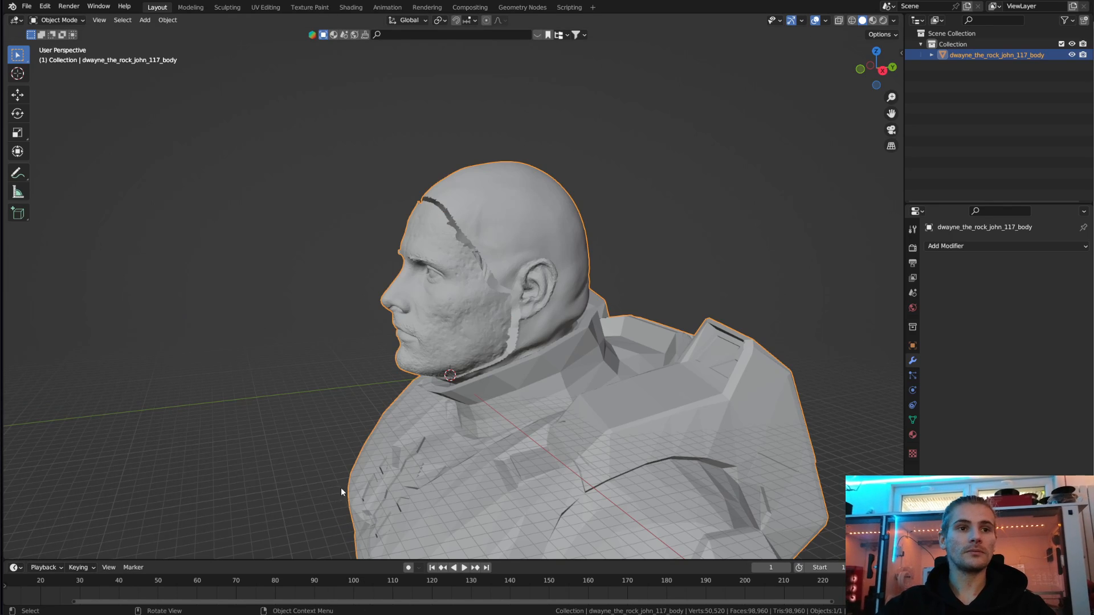
Step: Switch to Meshmixer and import the bust_JO mesh from the desktop
key(super+s)
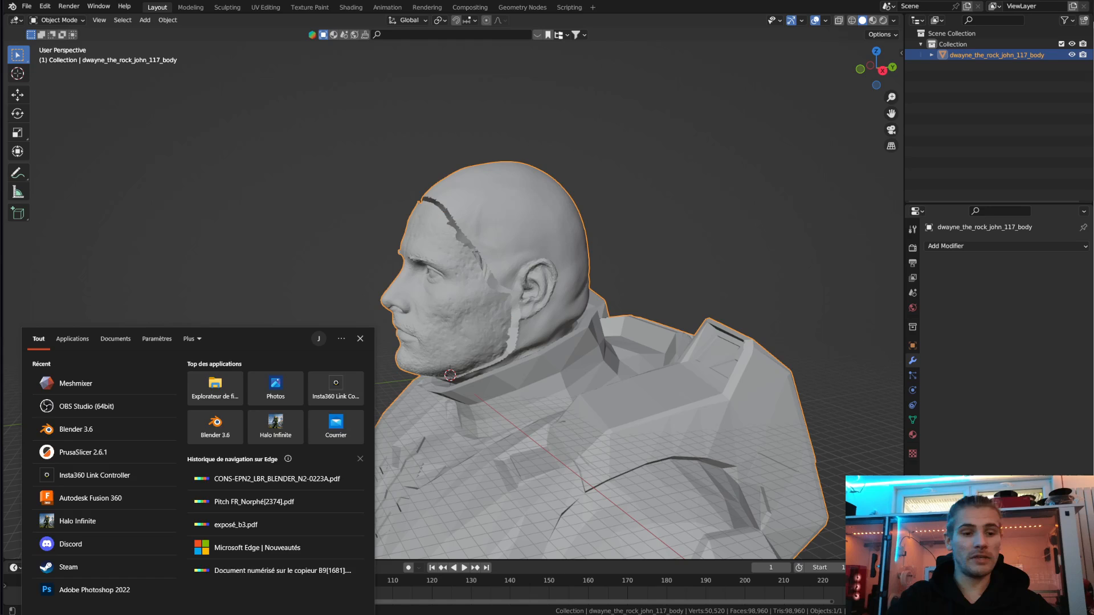
text(mes)
key(Return)
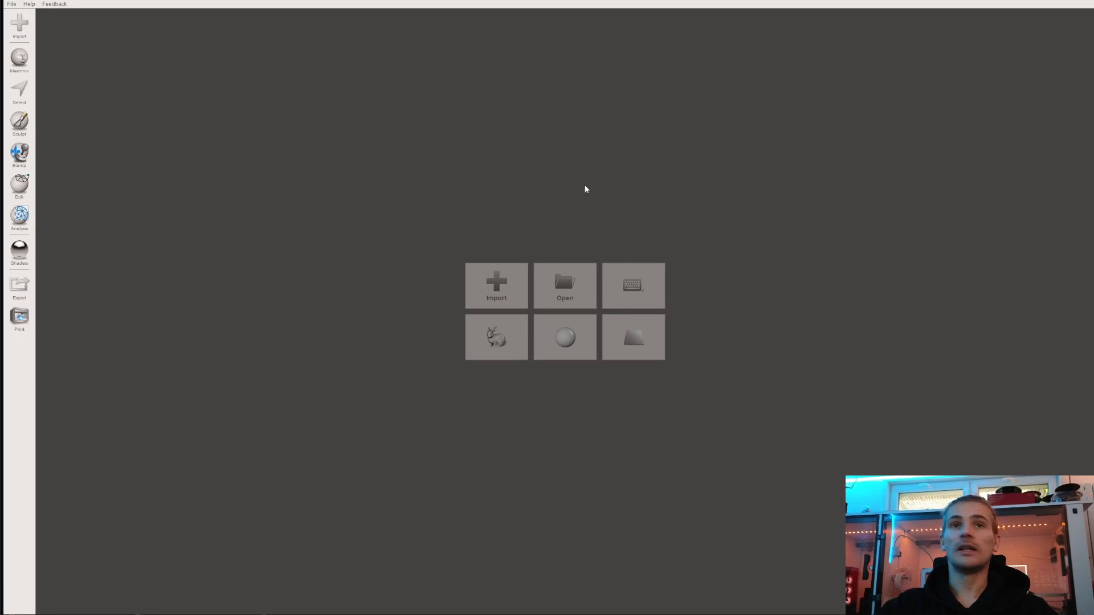
click(494, 292)
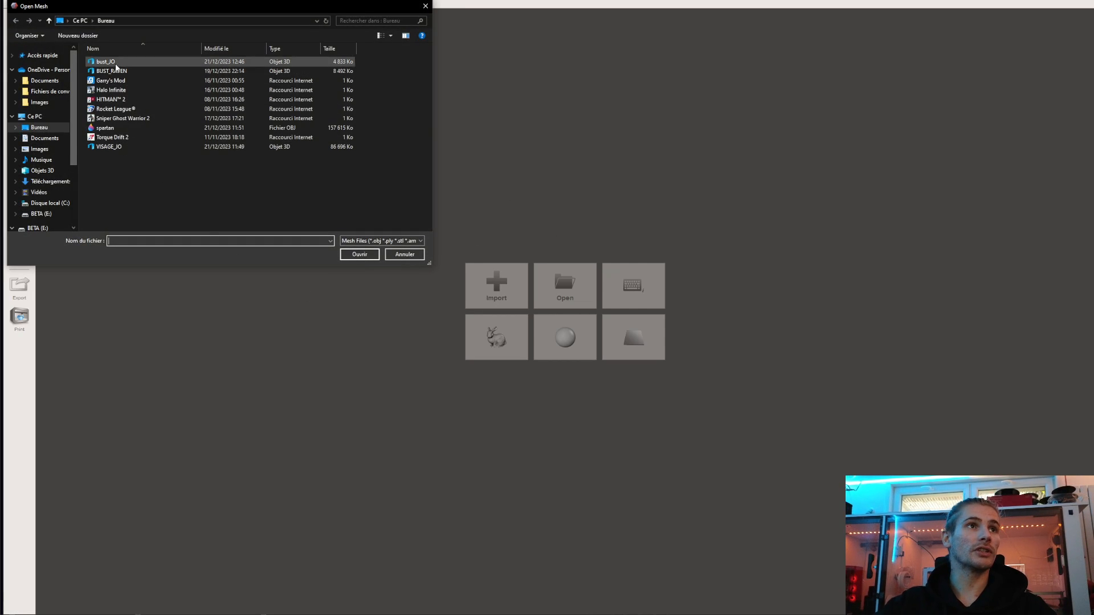
click(106, 61)
click(356, 254)
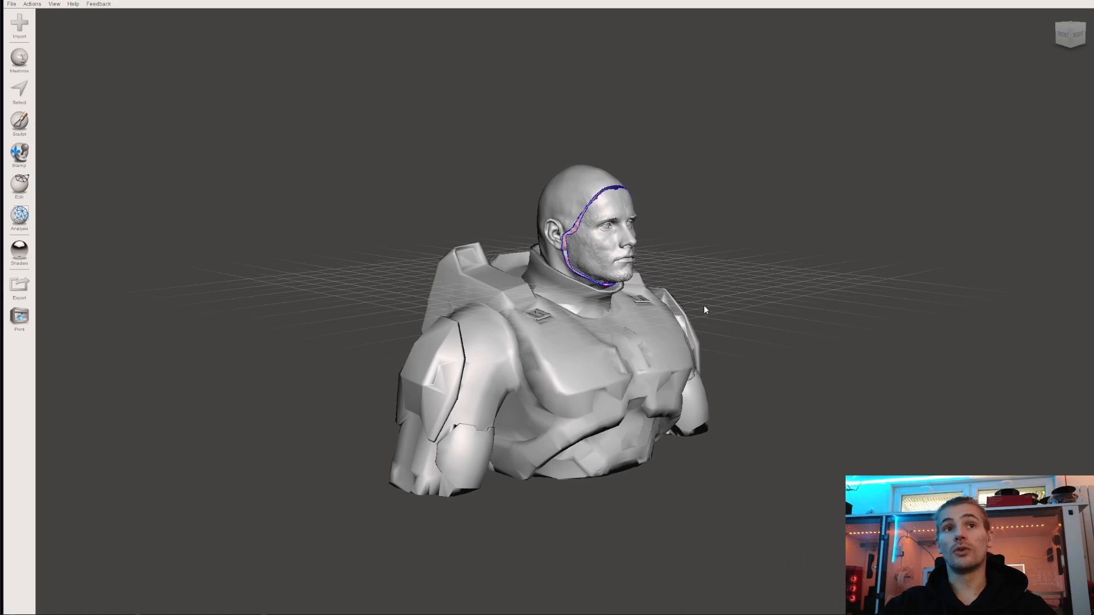
Step: Select the open boundary ring around the face scan using a sphere selection brush of size 12
scroll(679, 258, up, 2)
scroll(680, 258, down, 1)
right_drag(679, 258, 574, 201)
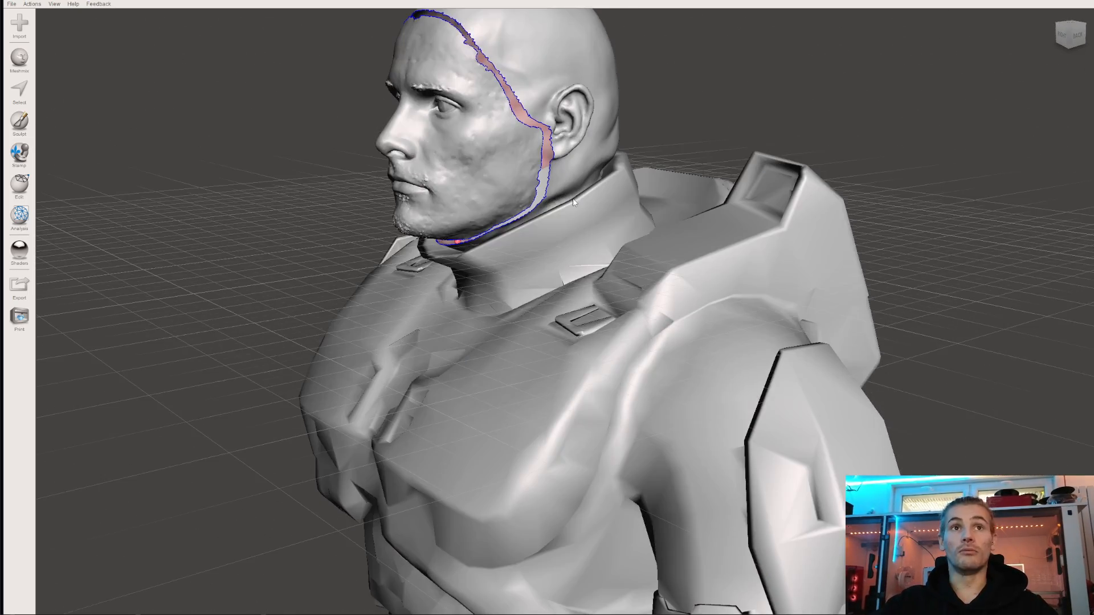
middle_drag(563, 185, 573, 245)
scroll(573, 245, up, 2)
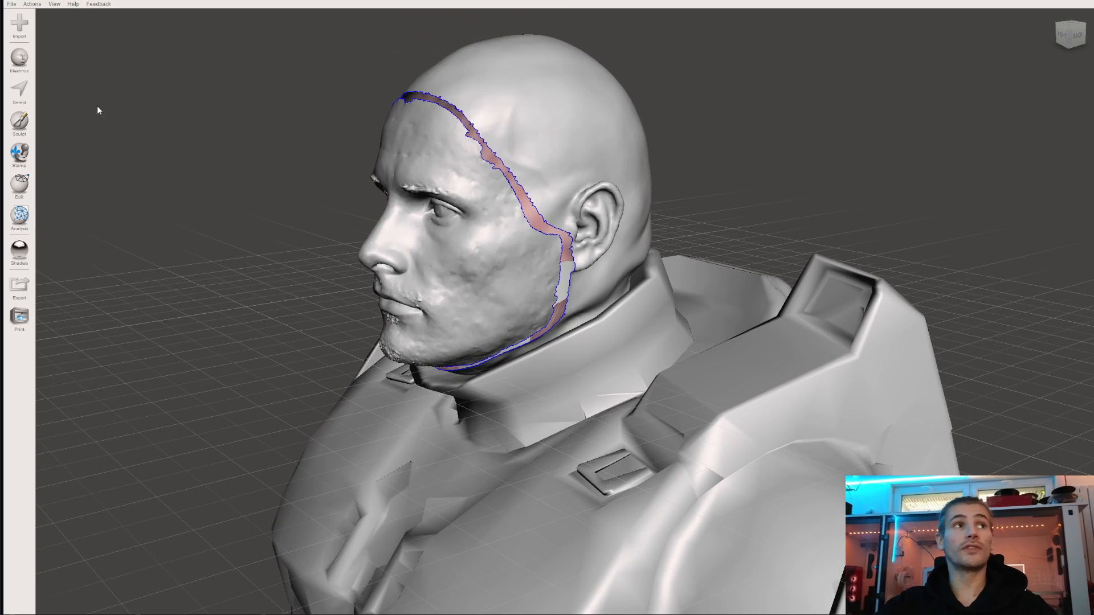
click(19, 97)
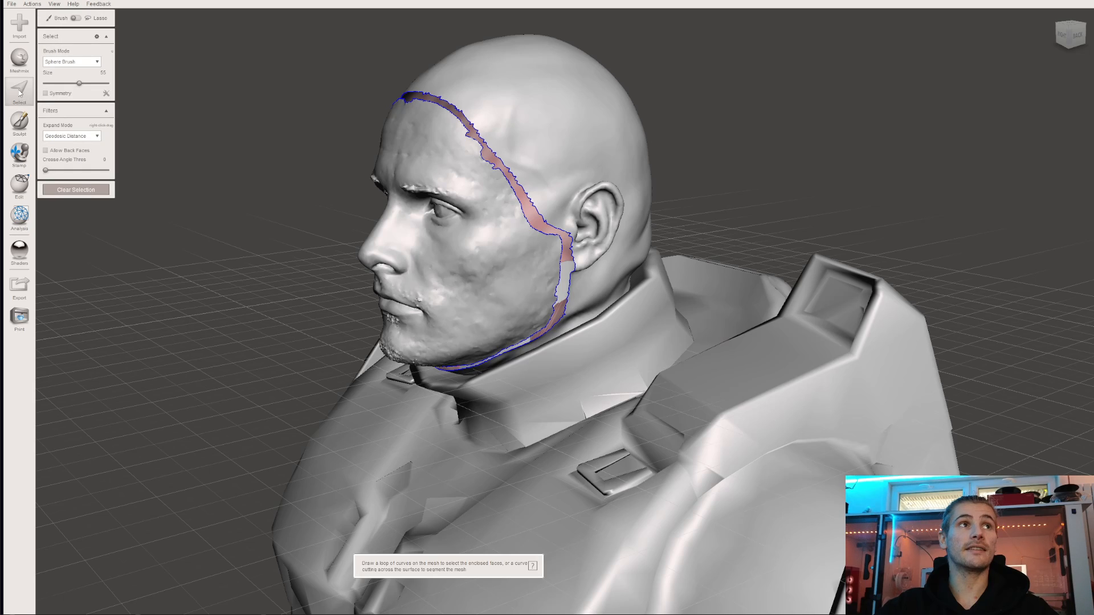
drag(79, 83, 51, 83)
scroll(452, 121, up, 5)
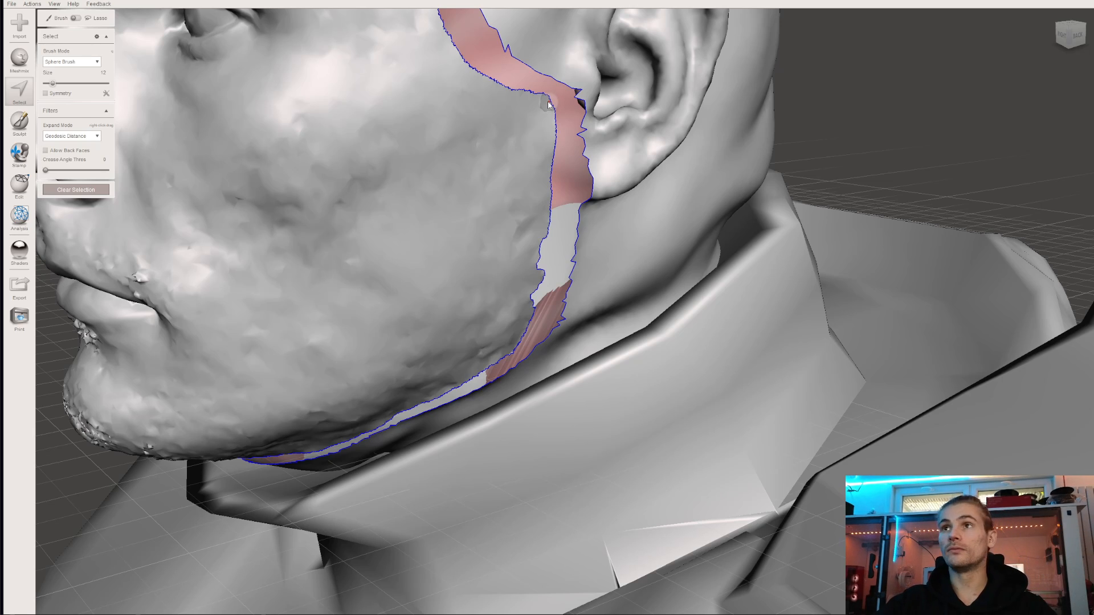
double_click(548, 104)
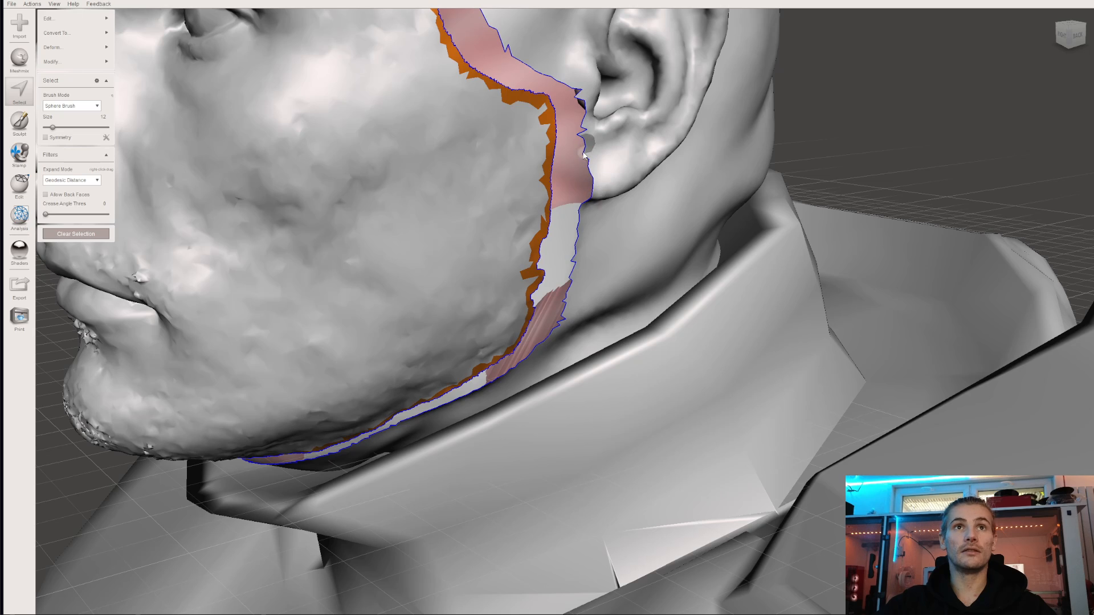
Step: Add the head opening's boundary ring to the selection, join the two boundaries, and clear the selection
scroll(587, 154, down, 3)
right_drag(587, 154, 545, 168)
middle_drag(544, 168, 546, 235)
mouse_move(88, 22)
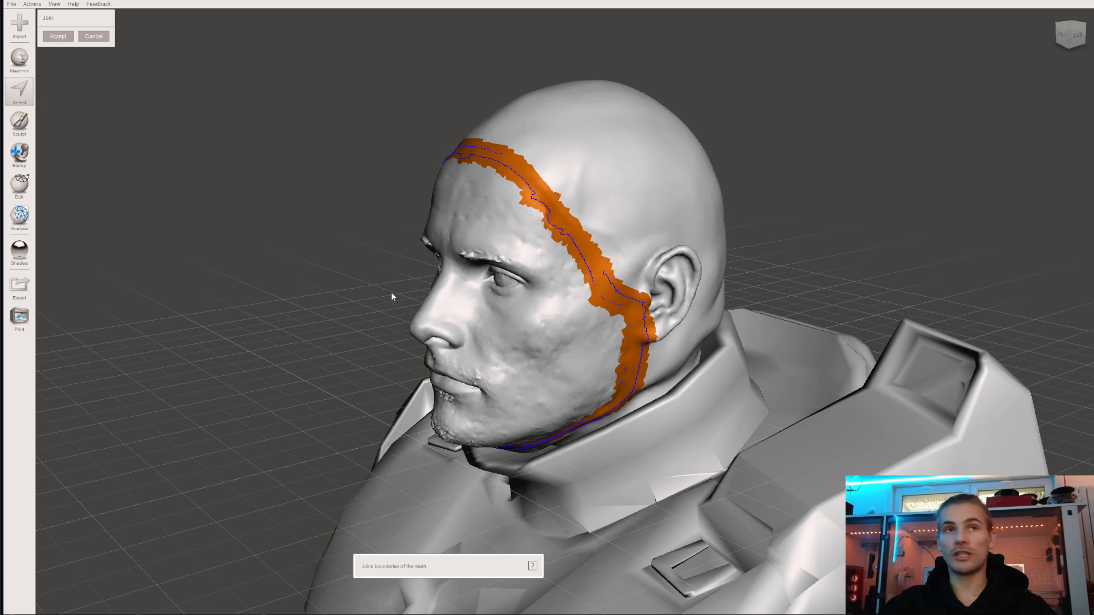
click(57, 36)
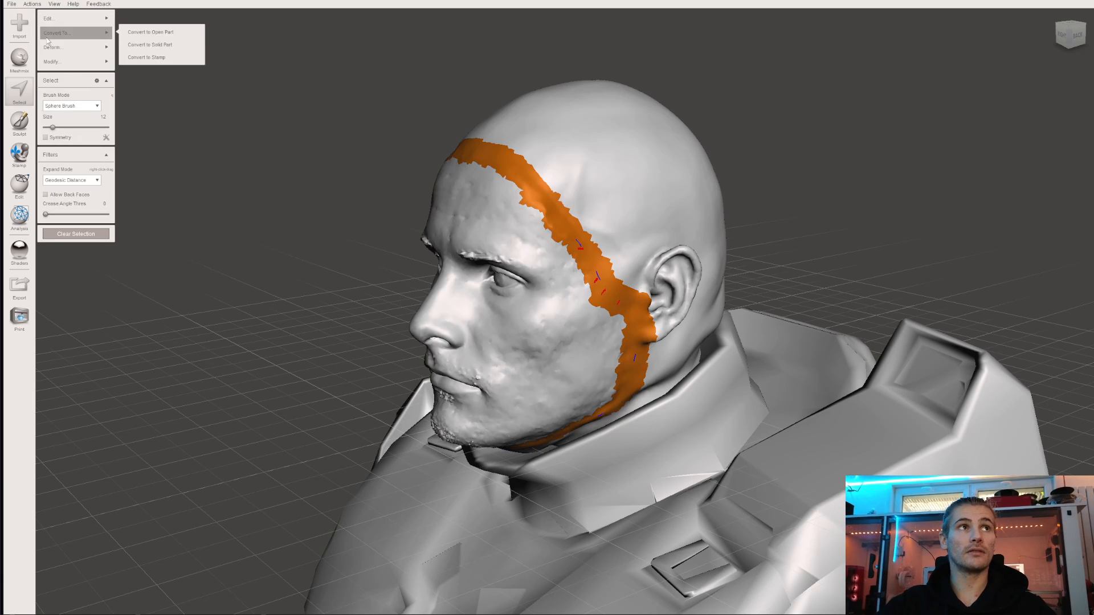
click(76, 234)
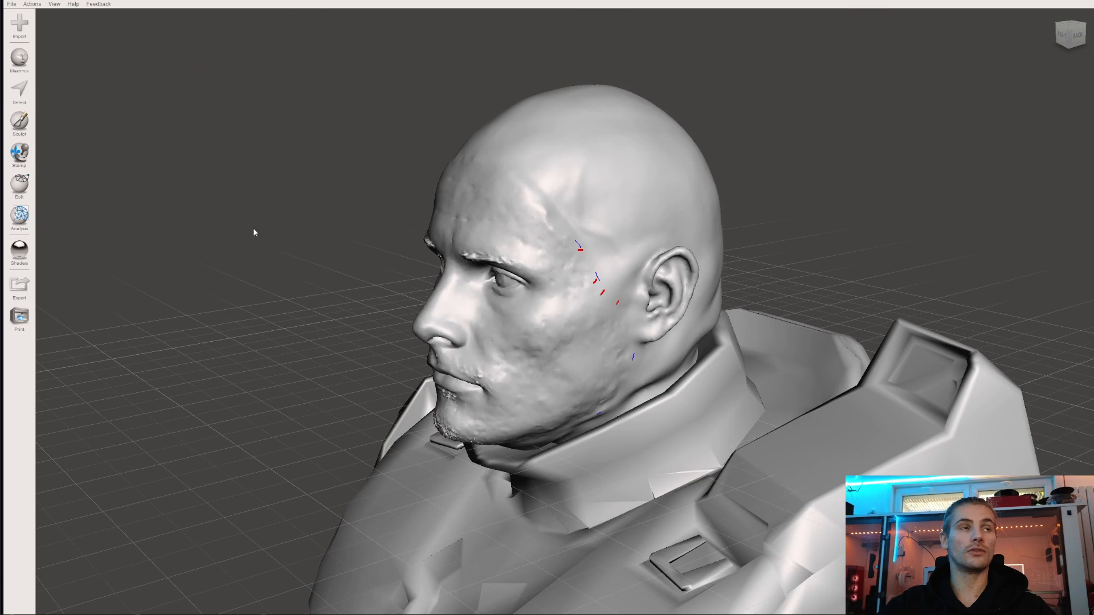
Step: Check the joined seam around the head, and export the mesh to the desktop as an OBJ file named bust
mouse_move(287, 250)
right_down()
mouse_move(269, 252)
mouse_move(270, 281)
mouse_move(403, 270)
mouse_move(457, 242)
mouse_move(542, 274)
mouse_move(480, 303)
mouse_move(388, 291)
mouse_move(371, 235)
mouse_move(254, 241)
mouse_move(366, 225)
mouse_move(298, 237)
right_up()
scroll(388, 291, up, 3)
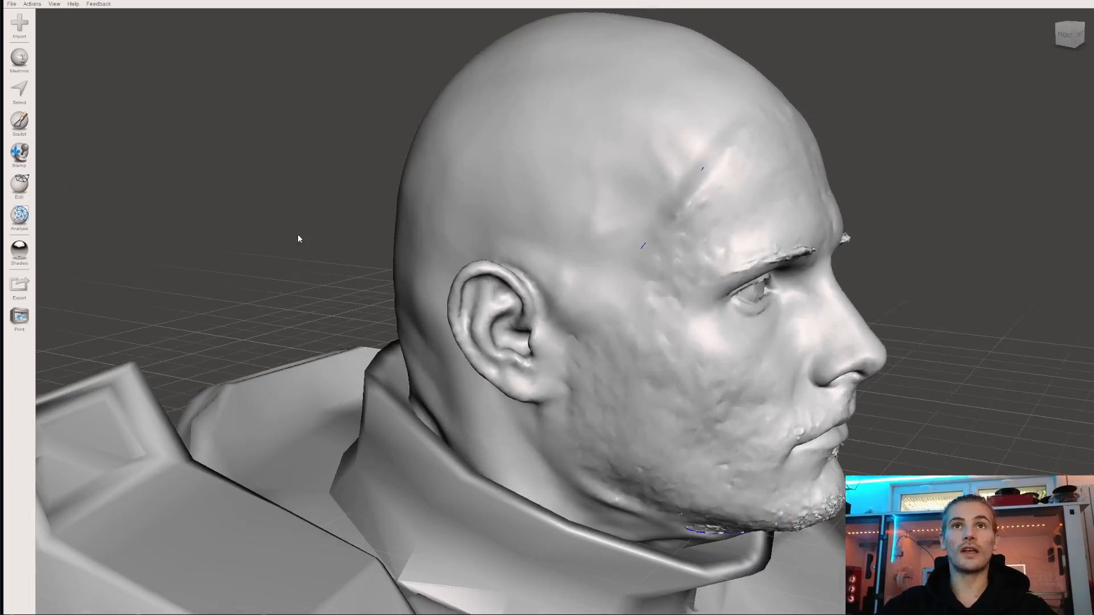
scroll(372, 249, up, 2)
scroll(373, 249, down, 3)
right_drag(374, 247, 529, 344)
scroll(529, 343, down, 1)
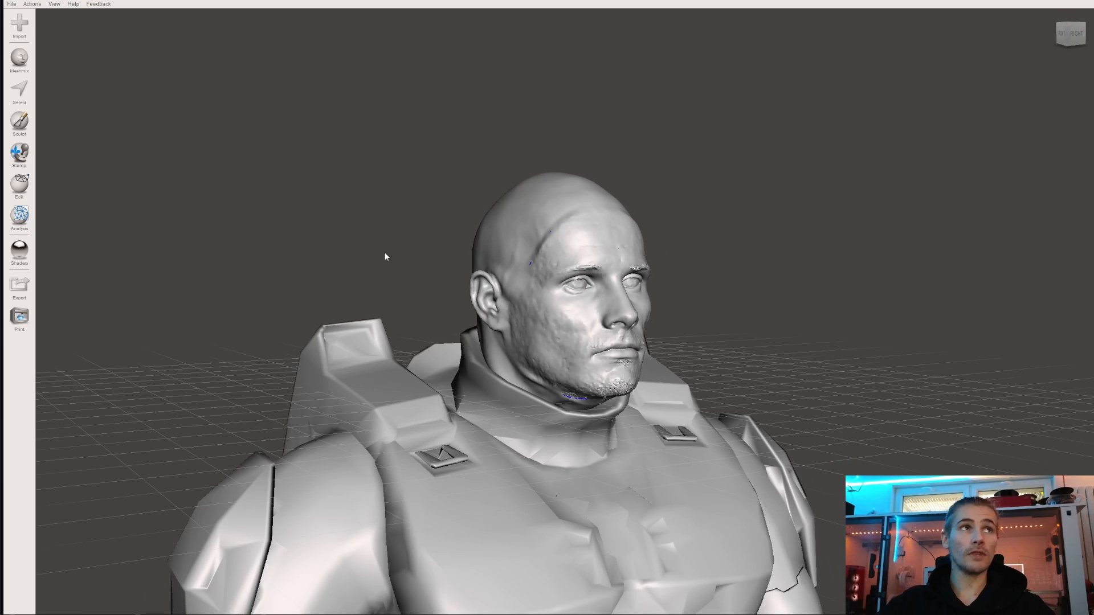
click(12, 5)
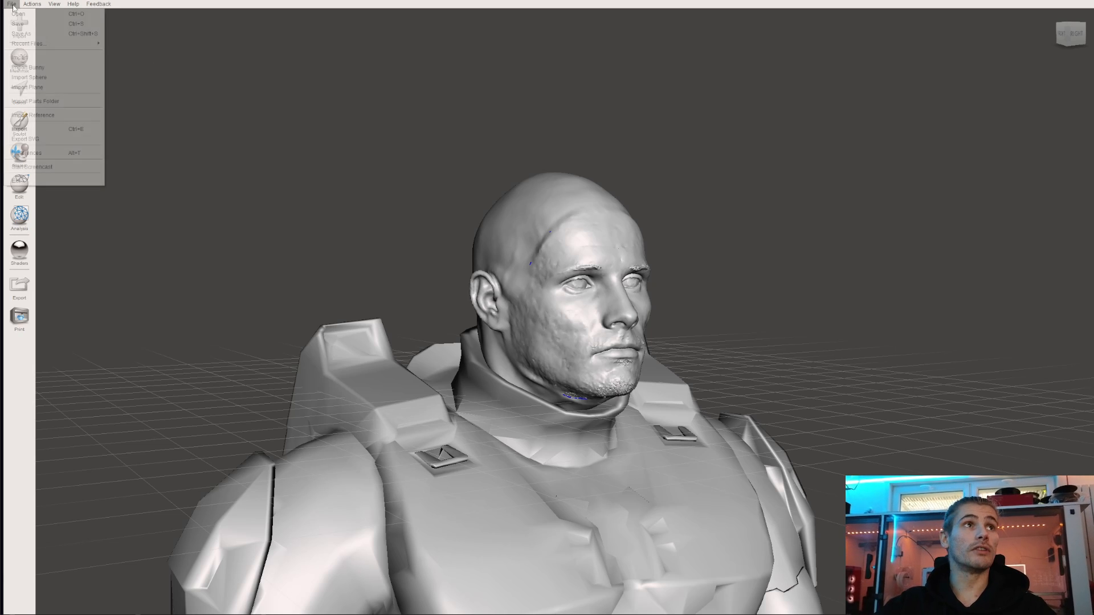
click(34, 129)
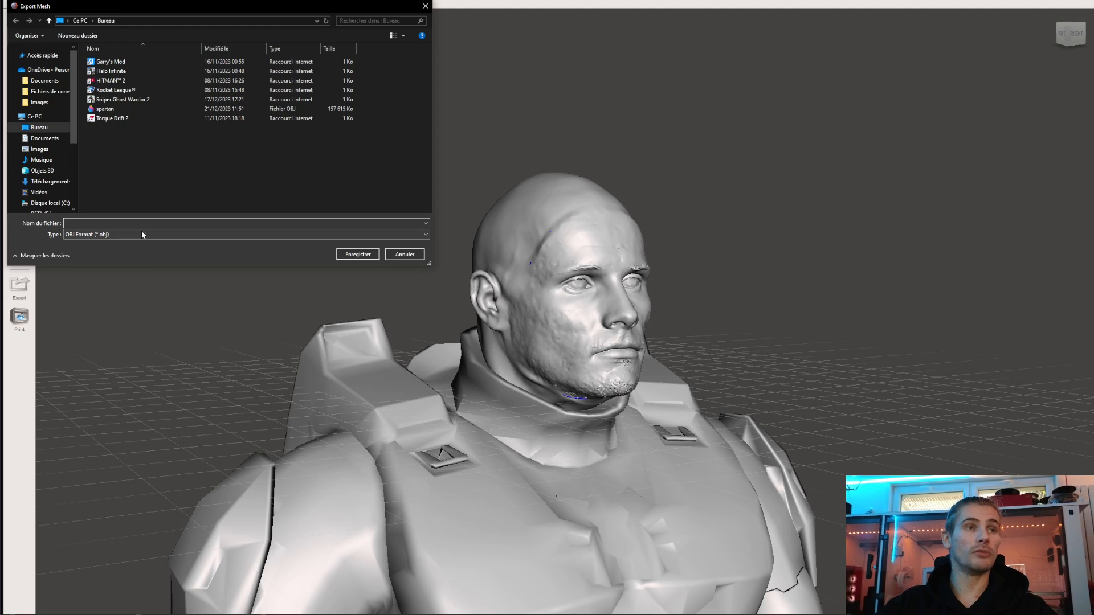
text(bust)
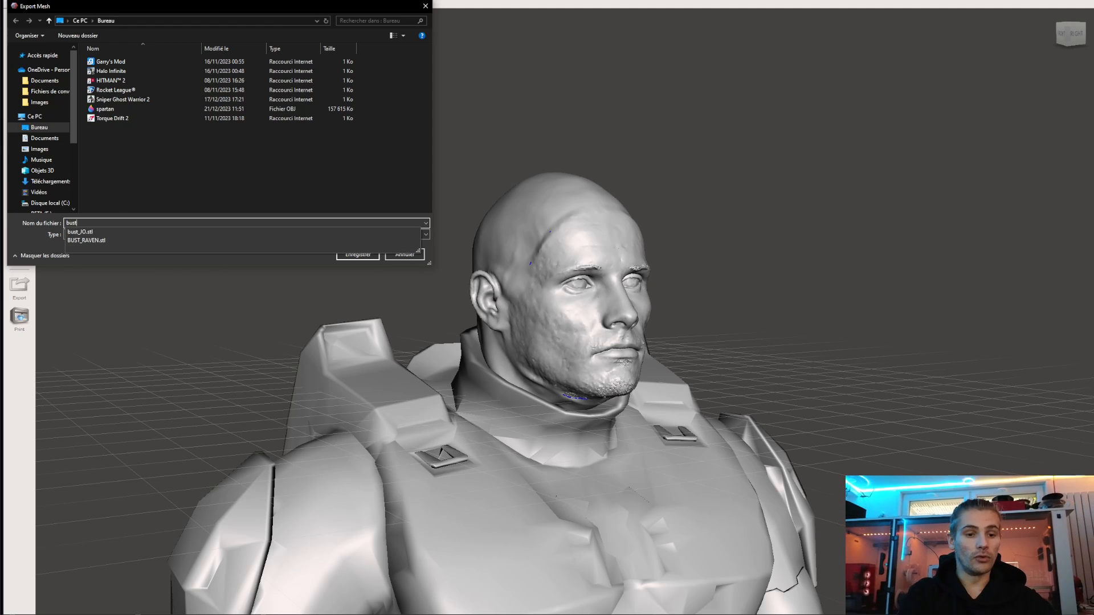
key(Return)
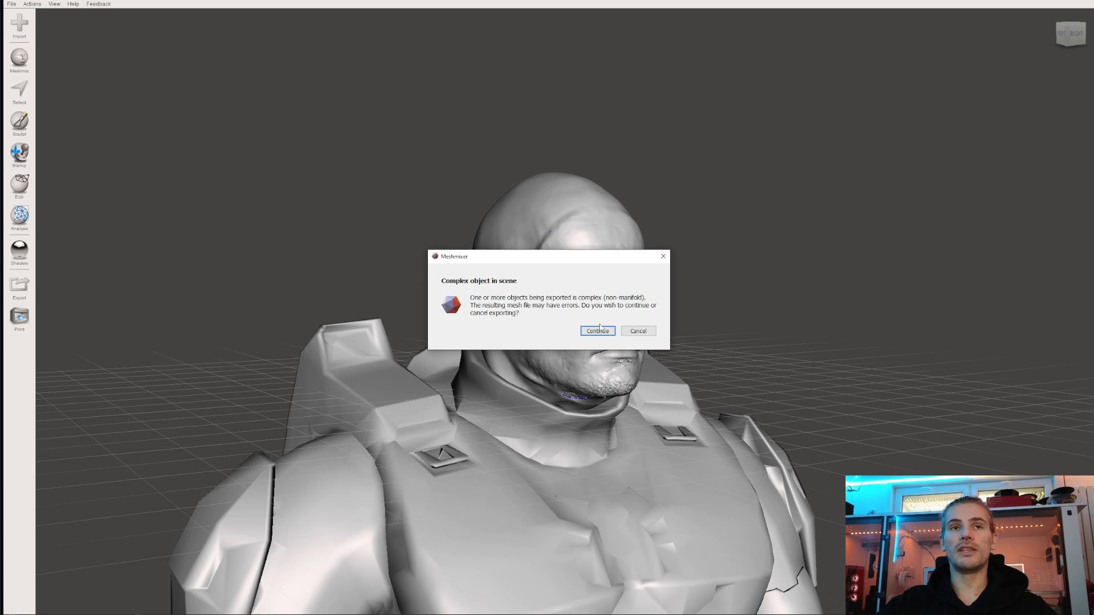
click(599, 332)
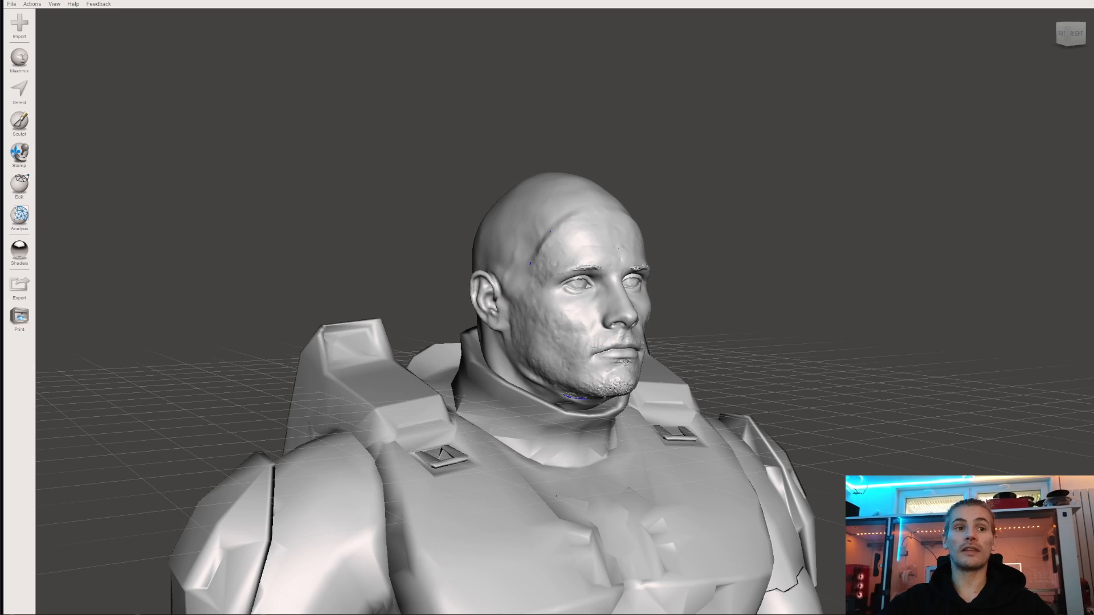
Step: Switch to Blender and hide the dwayne_the_rock_john_117_body object
mouse_move(343, 614)
click(302, 589)
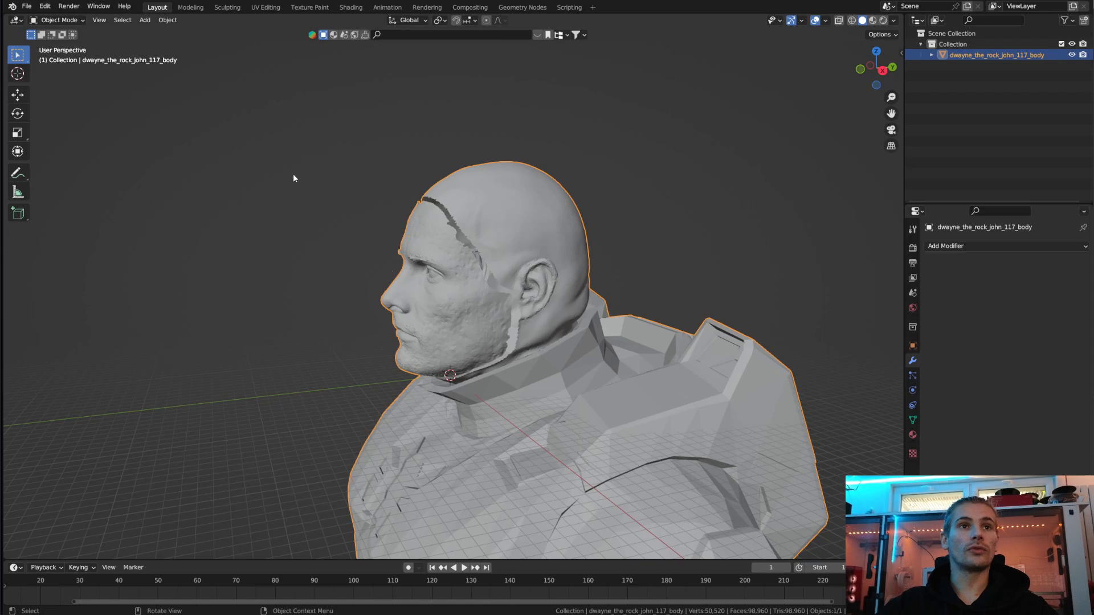
key(h)
key(alt+h)
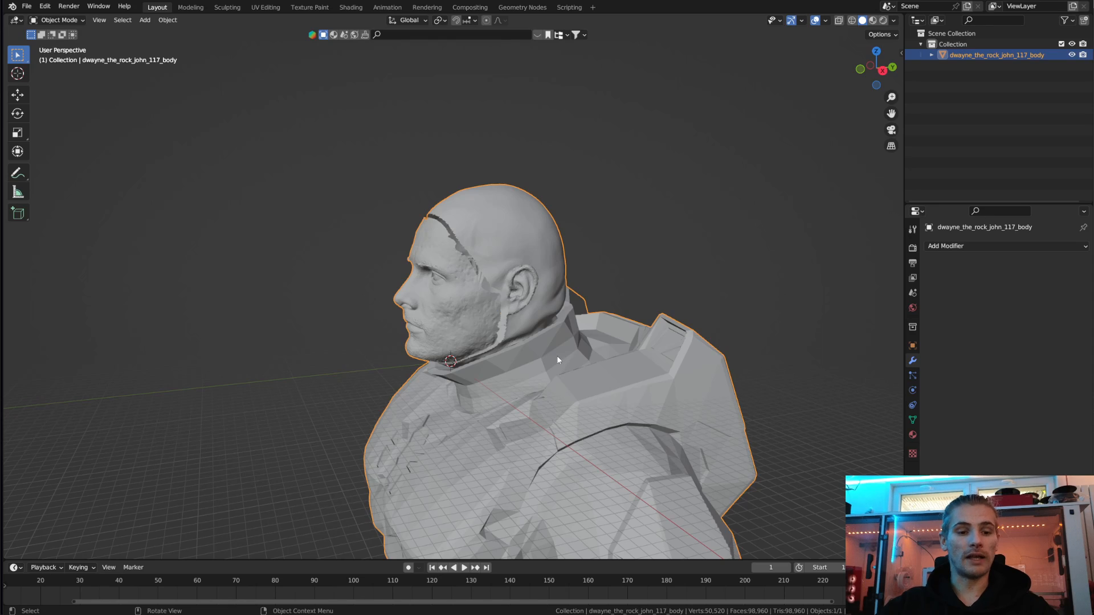
key(h)
Step: Import the bust OBJ file from the desktop into the scene
click(30, 8)
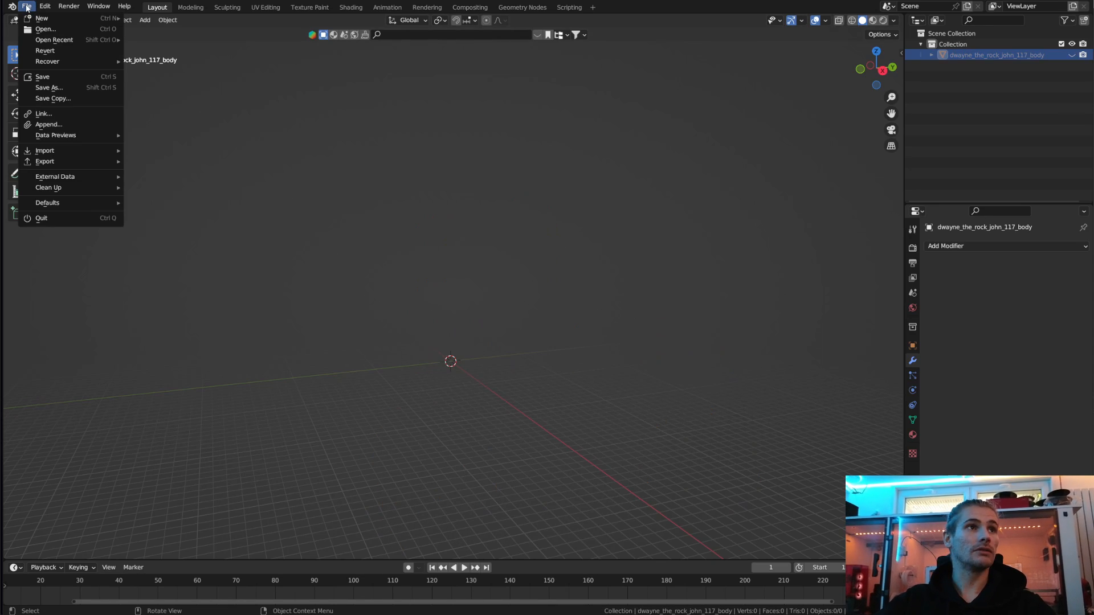
mouse_move(53, 155)
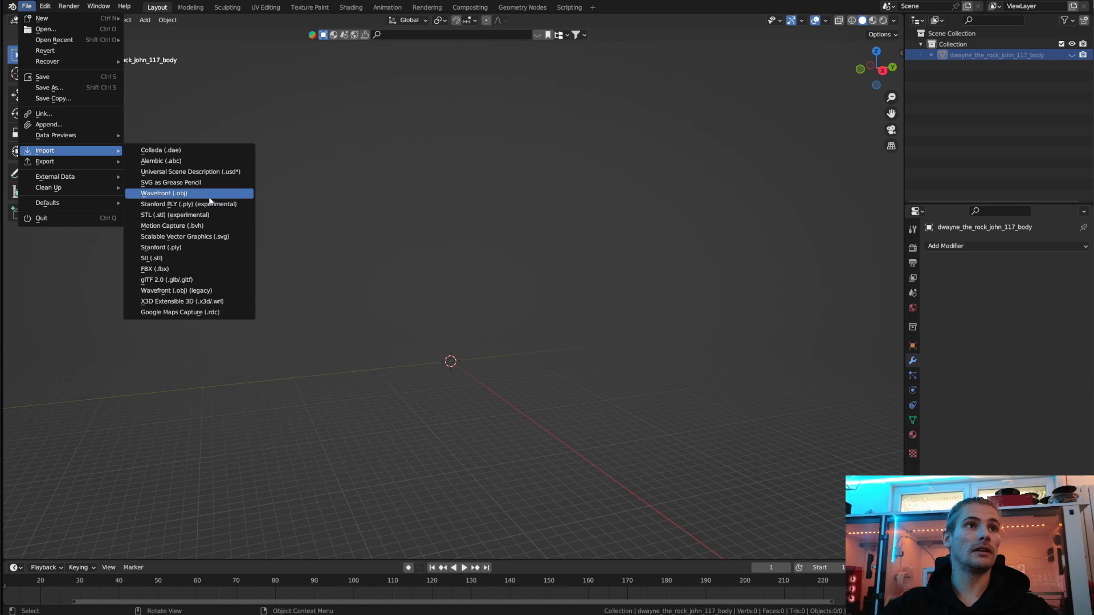
click(164, 193)
drag(457, 149, 0, 302)
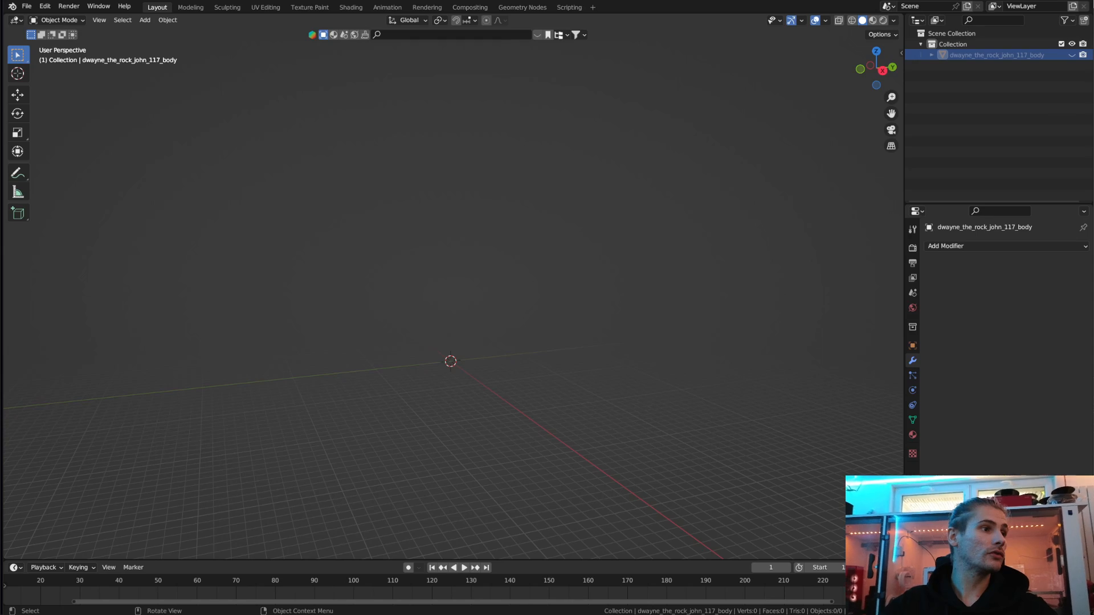
Step: Enter the Sculpting workspace and smooth the seam across the bust's right temple and forehead with the Smooth brush
scroll(580, 344, up, 5)
middle_drag(580, 343, 325, 128)
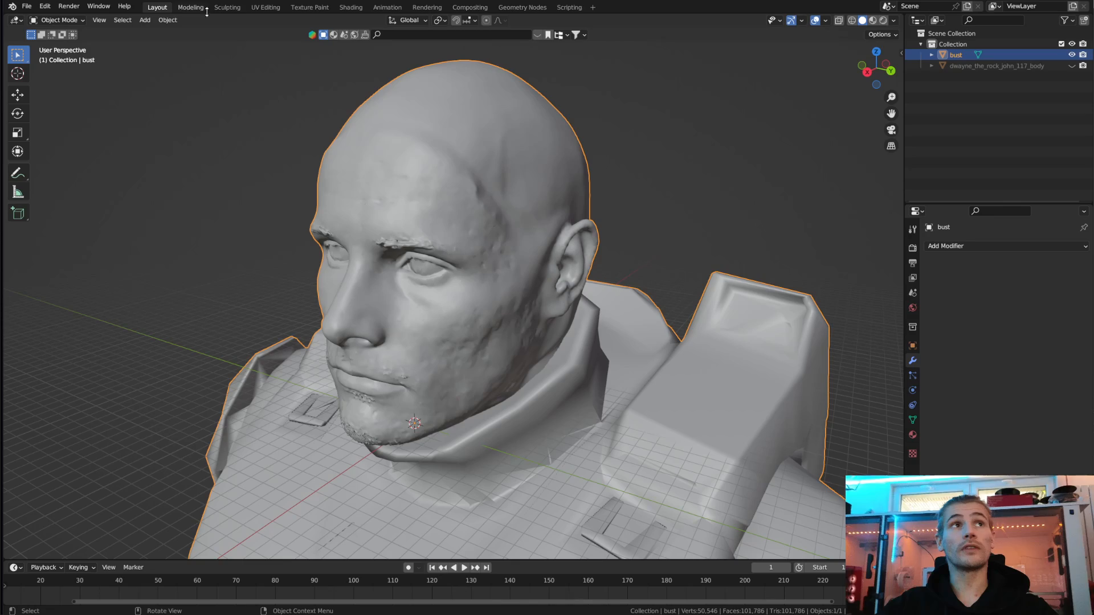
click(232, 10)
scroll(516, 279, up, 4)
scroll(501, 293, down, 7)
middle_drag(501, 293, 544, 287)
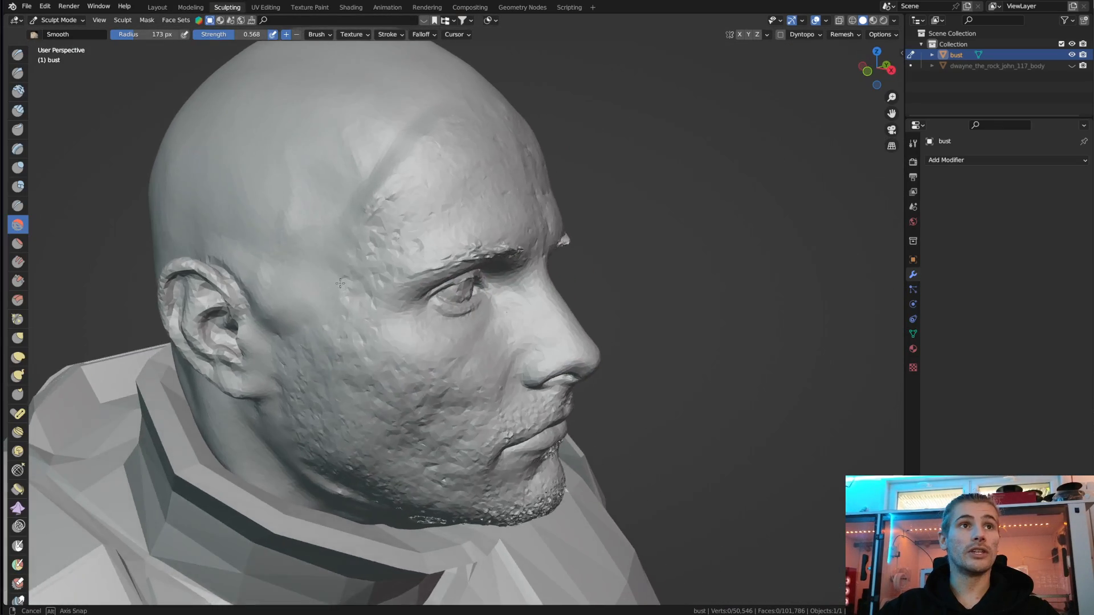
scroll(370, 220, up, 5)
scroll(369, 220, down, 3)
shift+middle_drag(370, 220, 366, 274)
drag(366, 274, 411, 234)
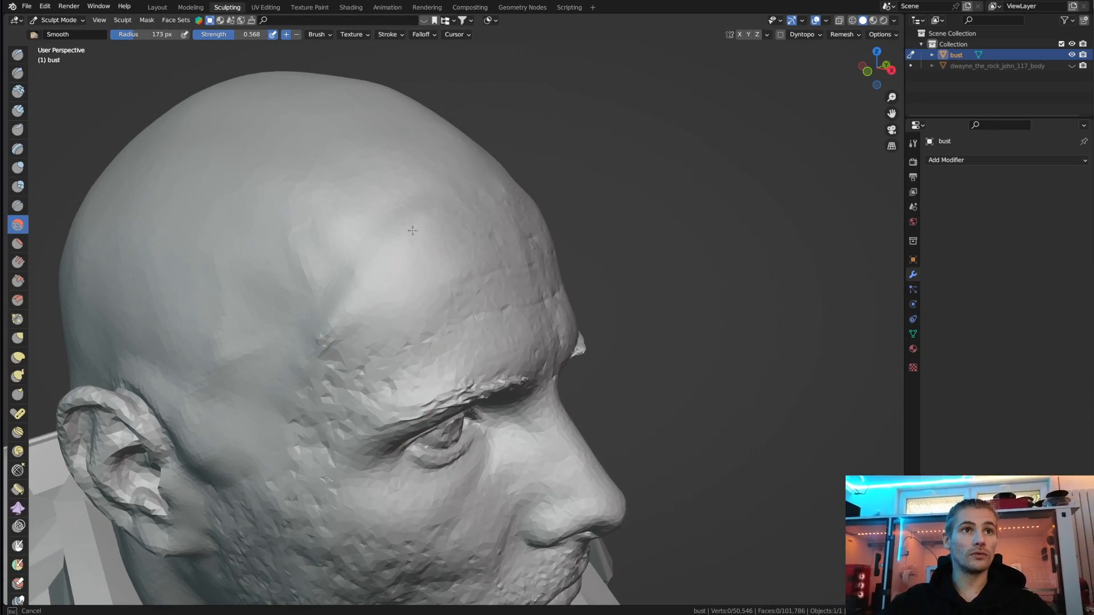
drag(359, 281, 309, 383)
shift+middle_drag(309, 383, 407, 232)
drag(367, 302, 309, 374)
Step: Smooth the seam beneath the bust's right jaw and across the underside of the chin
middle_drag(345, 451, 432, 472)
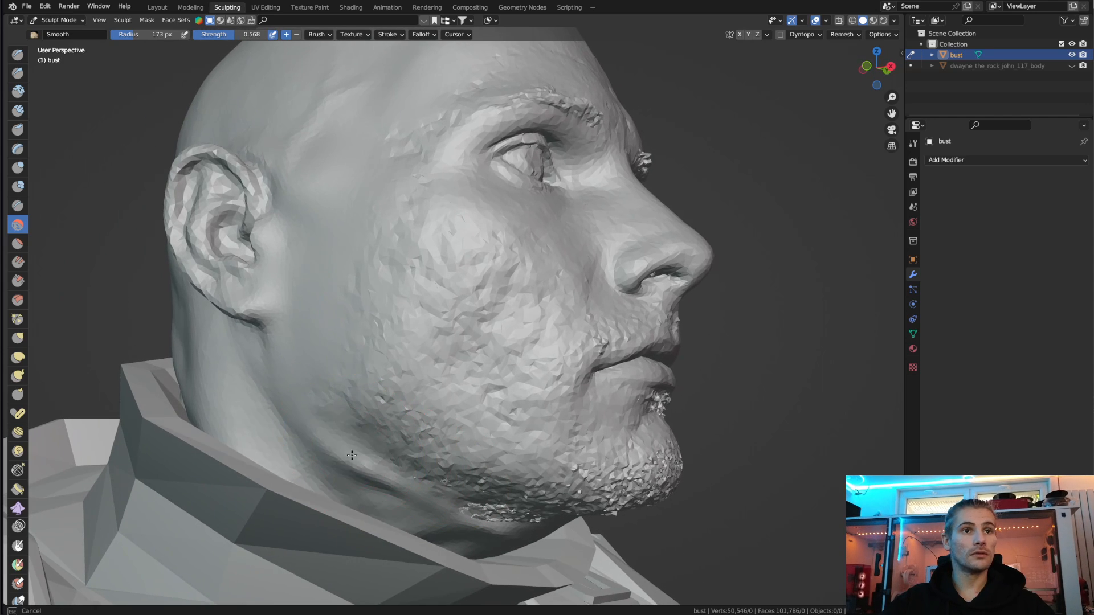
drag(350, 454, 385, 475)
mouse_move(400, 477)
middle_down()
mouse_move(415, 427)
mouse_move(313, 402)
mouse_move(360, 393)
mouse_move(355, 379)
middle_up()
scroll(371, 387, up, 3)
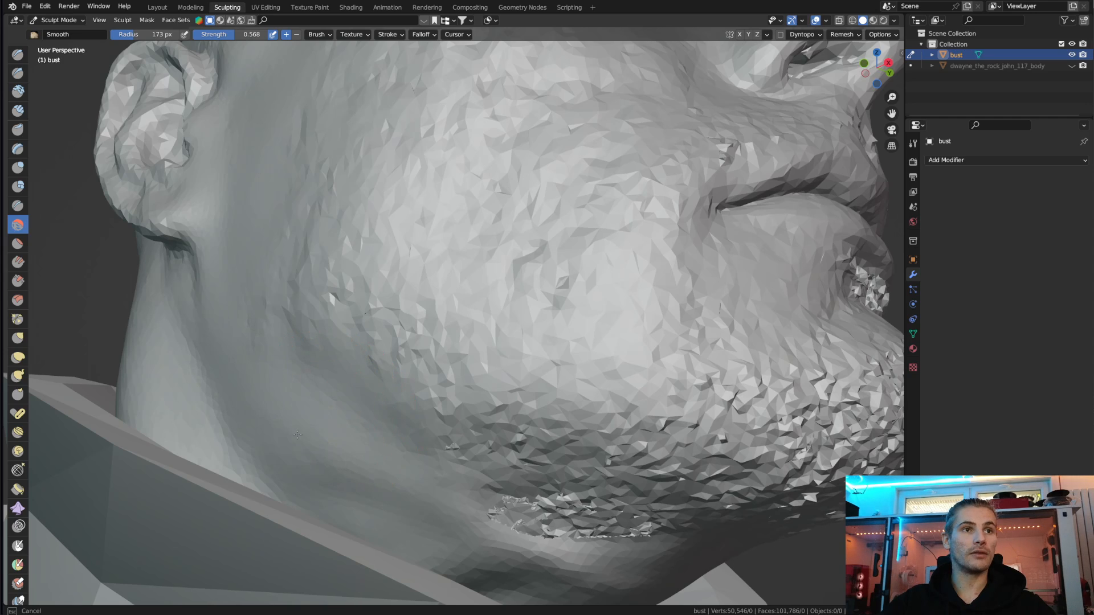
drag(464, 517, 590, 550)
middle_drag(413, 464, 351, 448)
drag(349, 447, 340, 442)
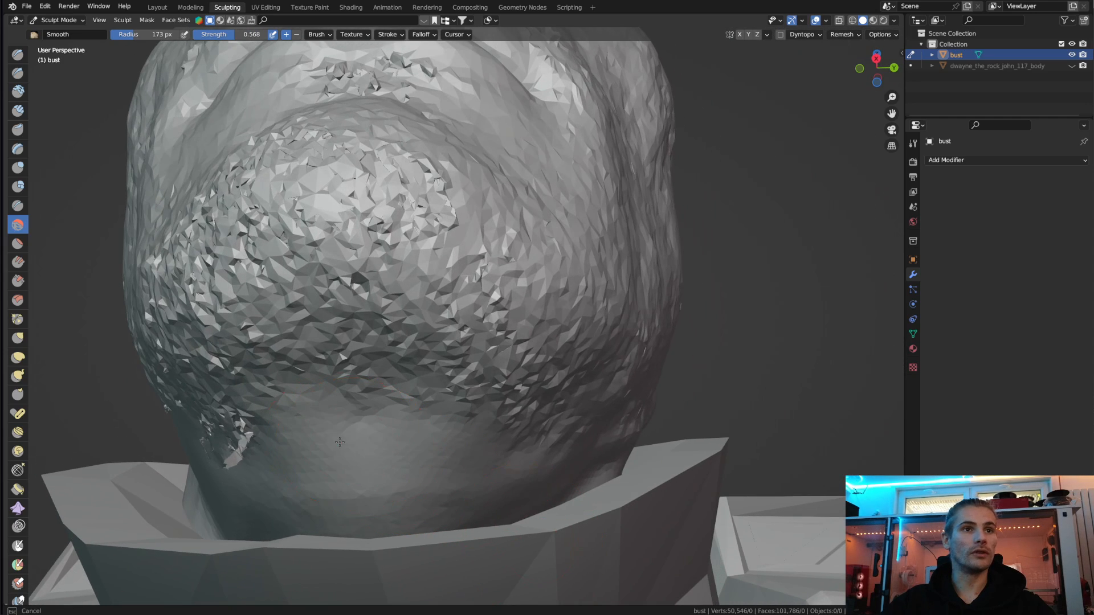
drag(462, 447, 551, 432)
Step: Smooth the seam along the bust's left jawline up to the front of the left ear
middle_drag(562, 430, 555, 397)
scroll(526, 477, up, 4)
mouse_move(489, 527)
mouse_down()
mouse_move(675, 417)
mouse_move(599, 518)
mouse_move(570, 507)
mouse_move(698, 273)
mouse_move(706, 236)
mouse_up()
scroll(664, 272, down, 5)
middle_drag(664, 272, 576, 327)
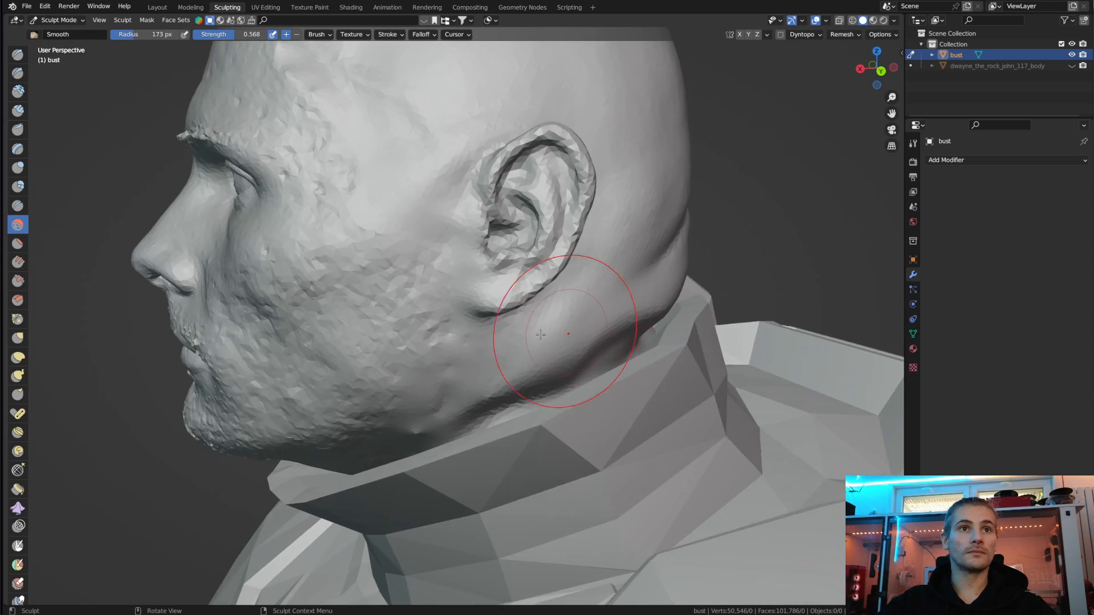
scroll(484, 344, up, 3)
drag(420, 361, 440, 252)
Step: Smooth the seam across the bust's left temple and upper forehead
middle_drag(424, 223, 435, 241)
scroll(425, 217, down, 5)
drag(435, 241, 363, 160)
middle_drag(338, 144, 427, 142)
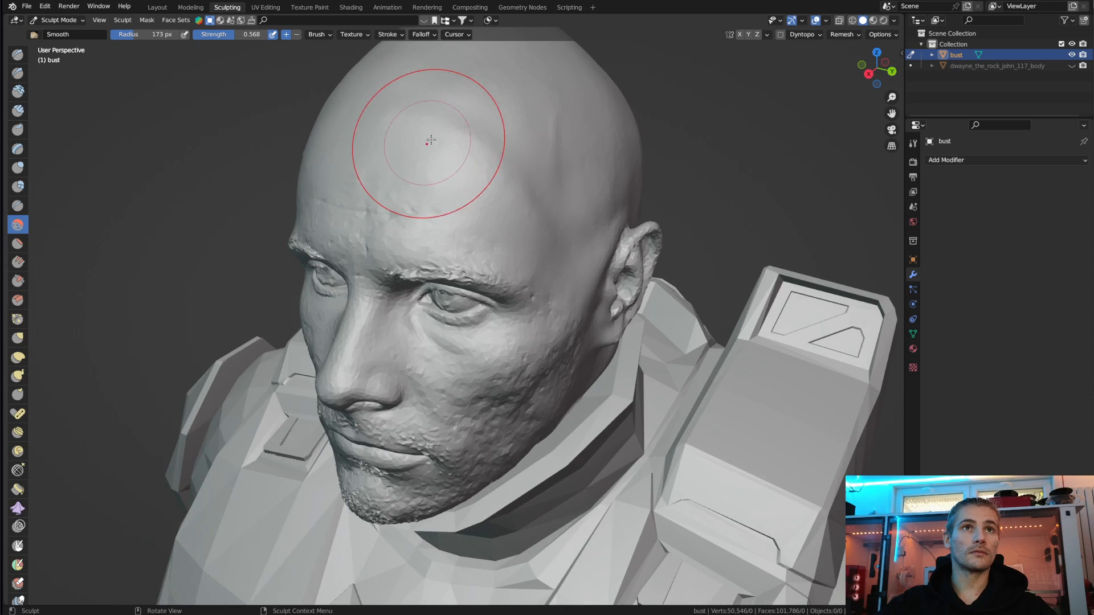
Step: Return to the Layout workspace in Object Mode and inspect the blended head from the side
middle_drag(545, 238, 584, 278)
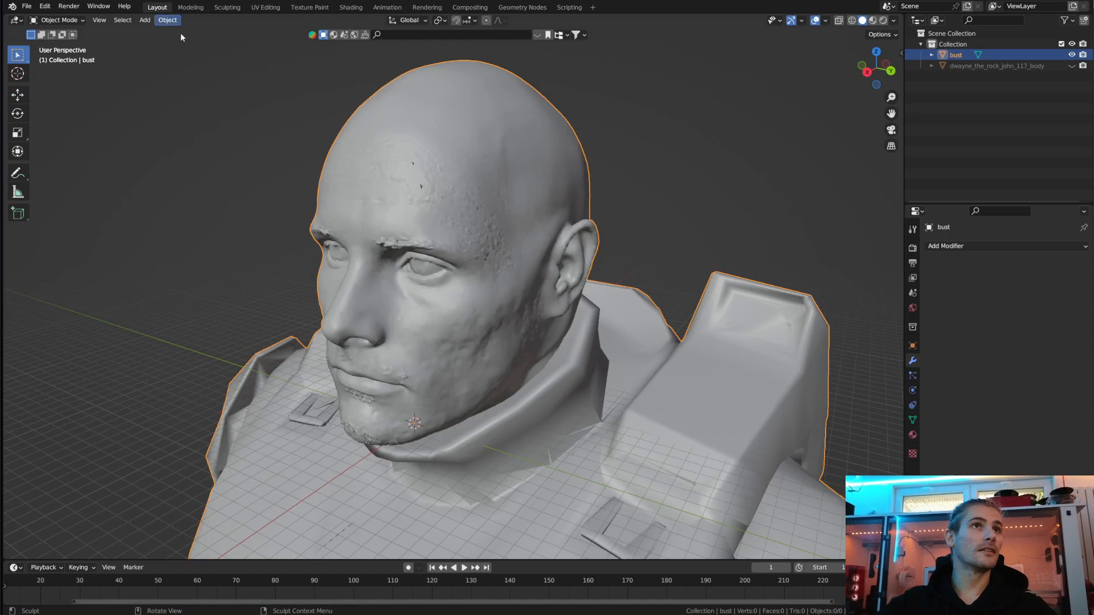
mouse_move(467, 296)
middle_down()
mouse_move(515, 368)
mouse_move(586, 364)
mouse_move(373, 373)
mouse_move(311, 392)
mouse_move(403, 371)
mouse_move(544, 364)
mouse_move(487, 375)
mouse_move(510, 364)
mouse_move(513, 405)
mouse_move(410, 430)
mouse_move(542, 412)
mouse_move(470, 432)
mouse_move(493, 448)
middle_up()
scroll(509, 374, up, 3)
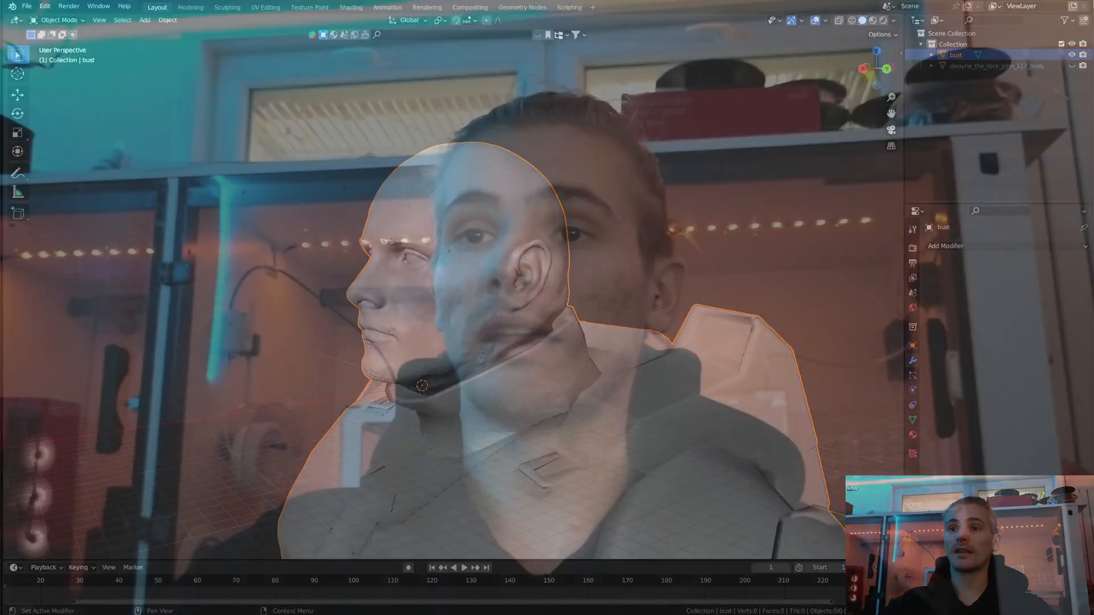